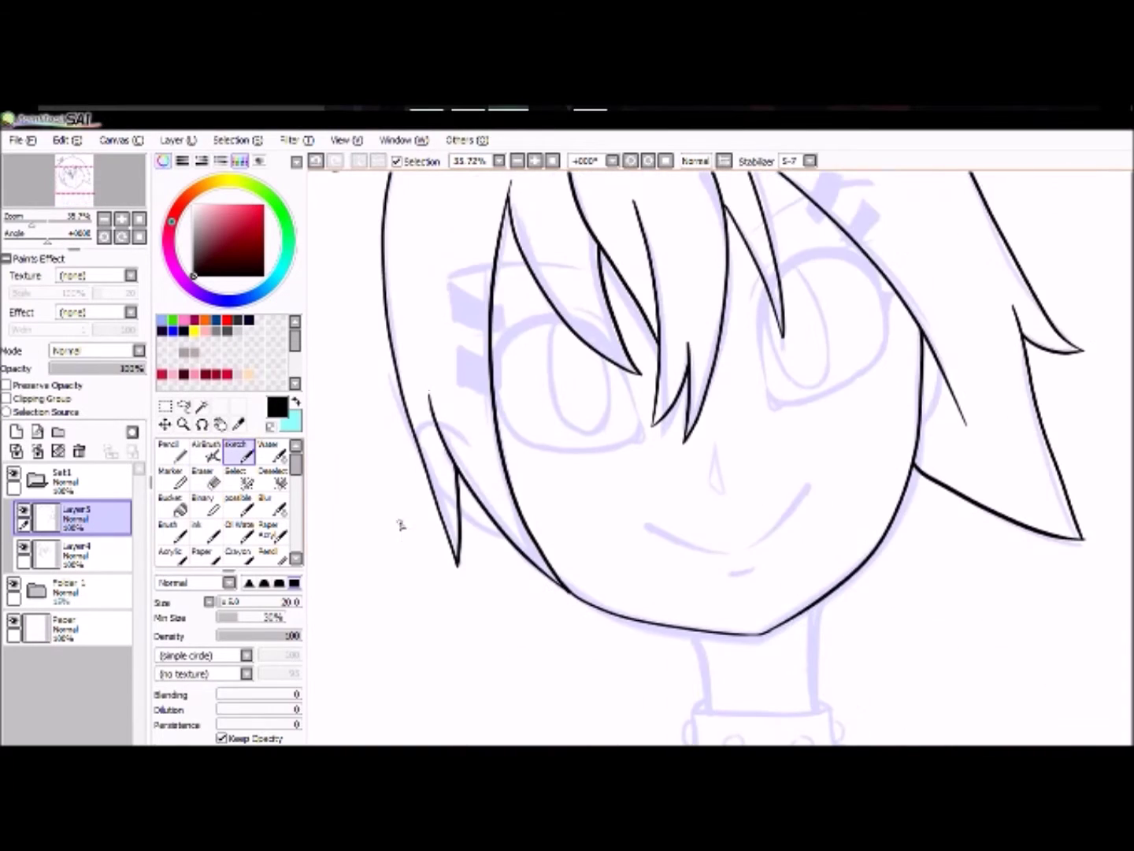
Ink the ear edge beside the hair and both sides of the neck below the chin.
left_click_drag(925, 436, 941, 387)
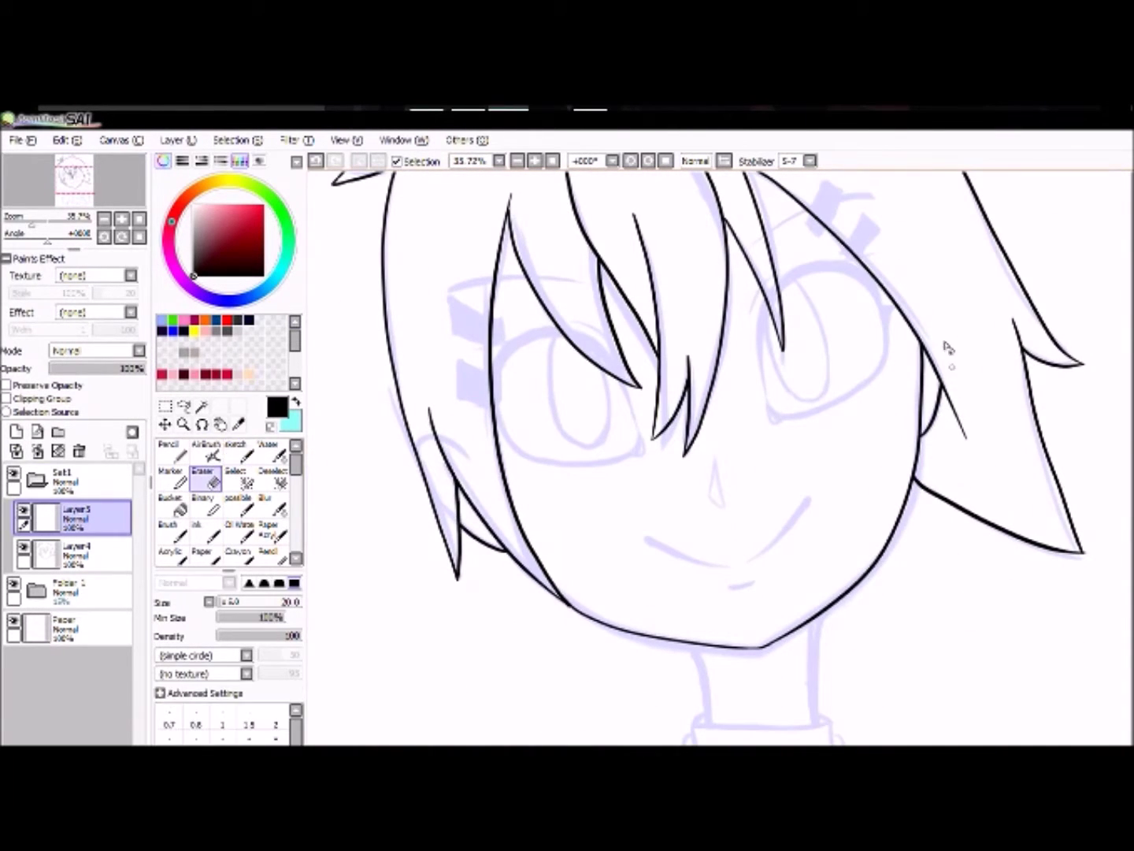
scroll(707, 409, "down", 6)
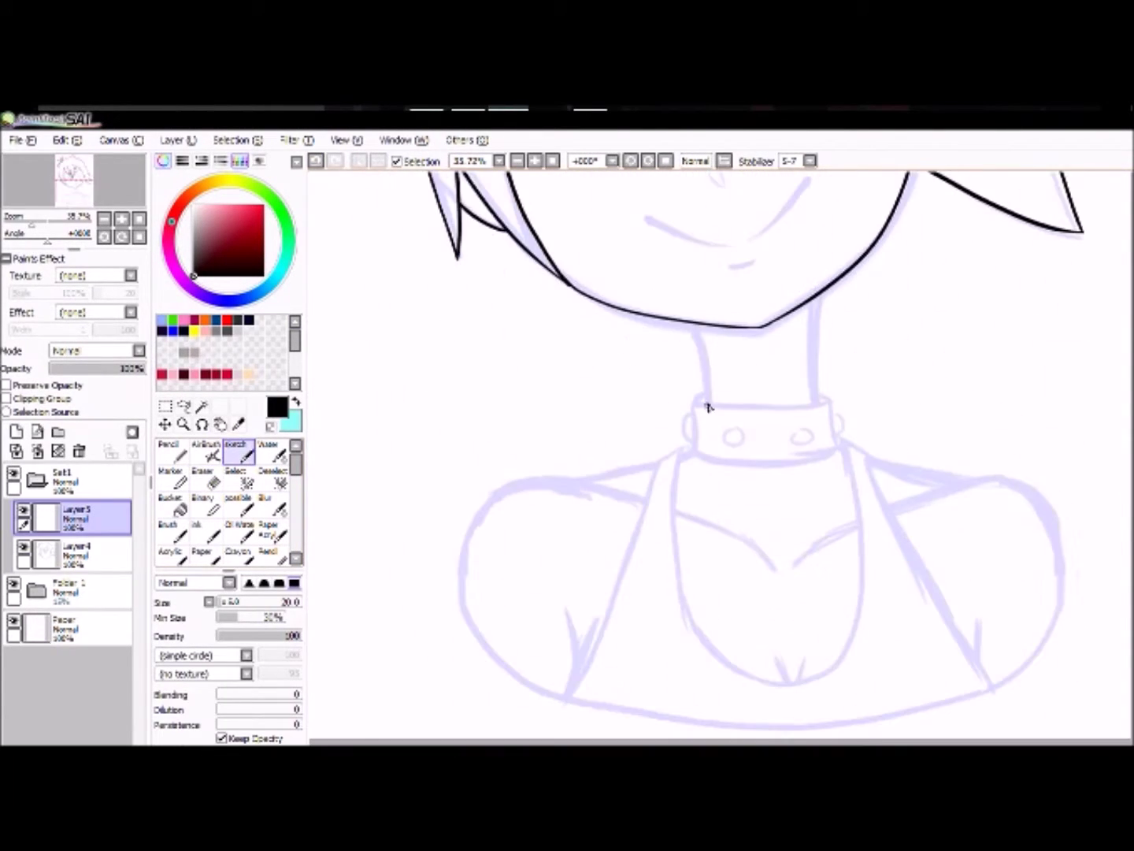
key("h")
left_click_drag(670, 296, 676, 426)
left_click_drag(794, 322, 784, 422)
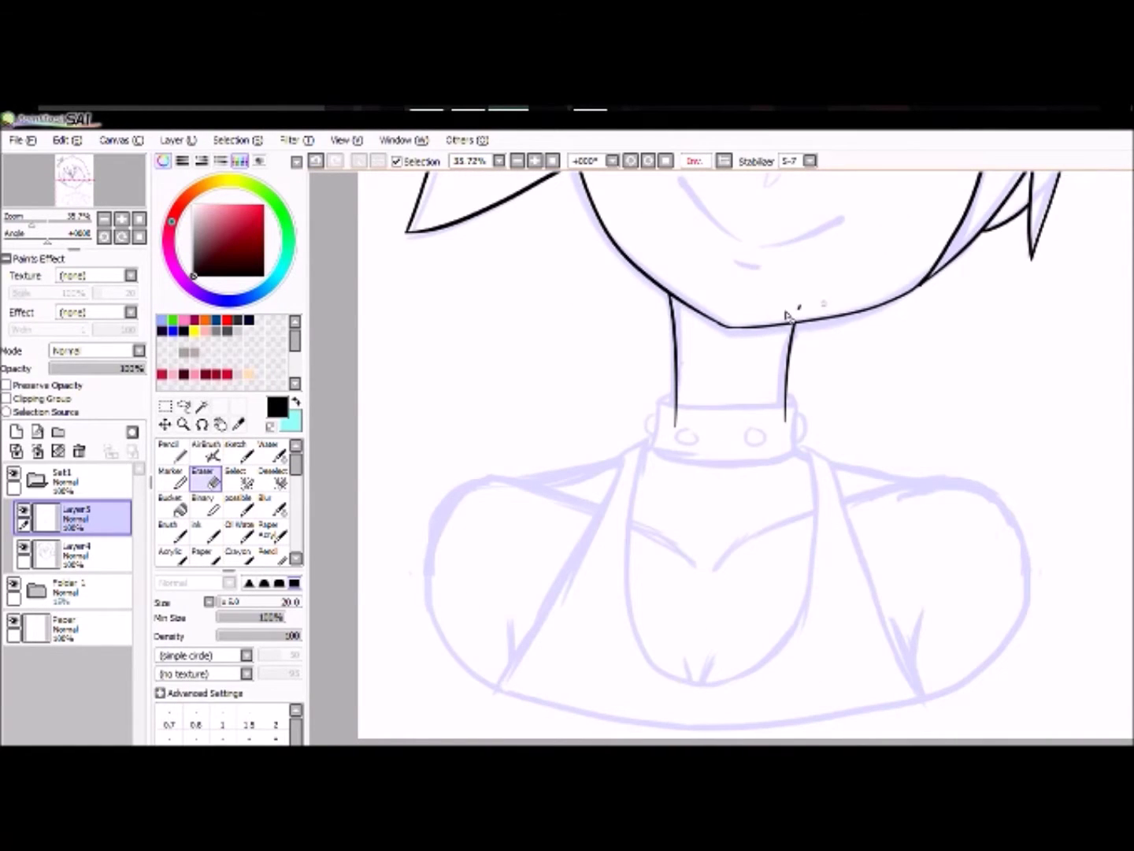
Ink the collar band around the neck with its round studs, and erase neck lines crossing it.
left_click_drag(794, 399, 795, 454)
key("e")
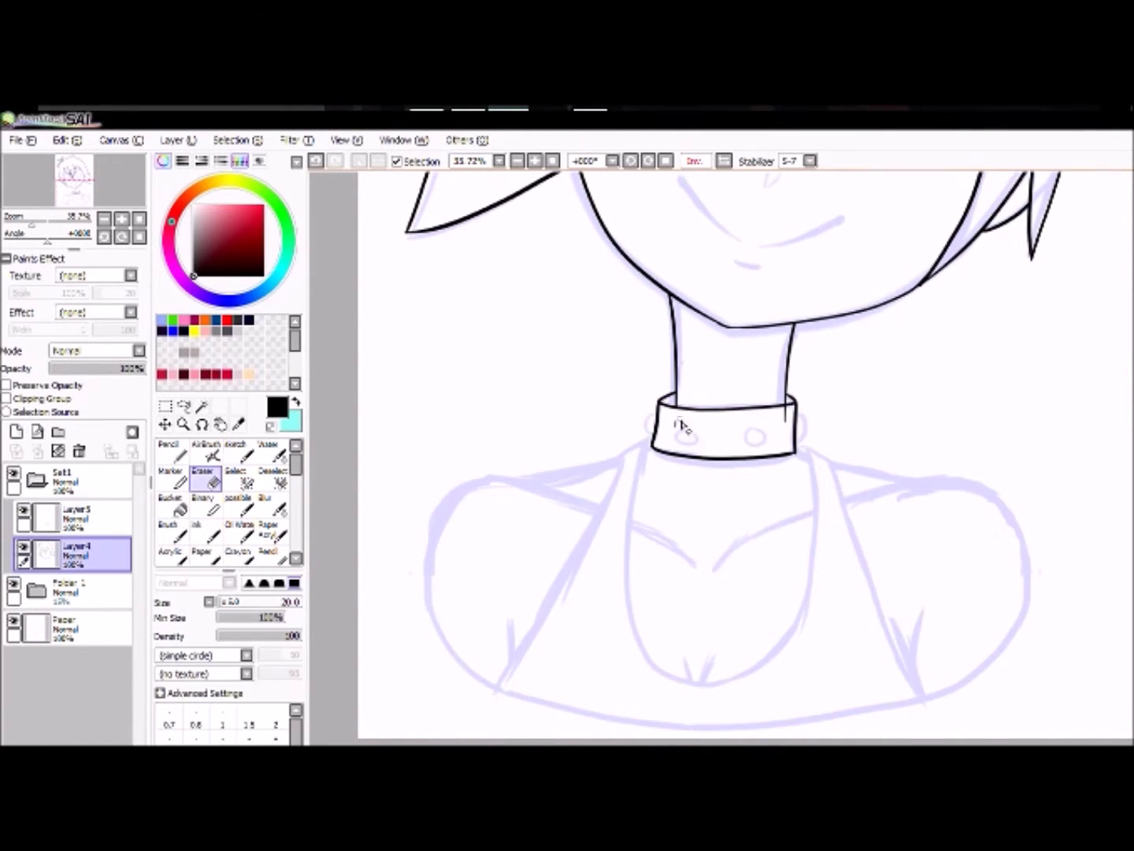
key("n")
left_click(74, 518)
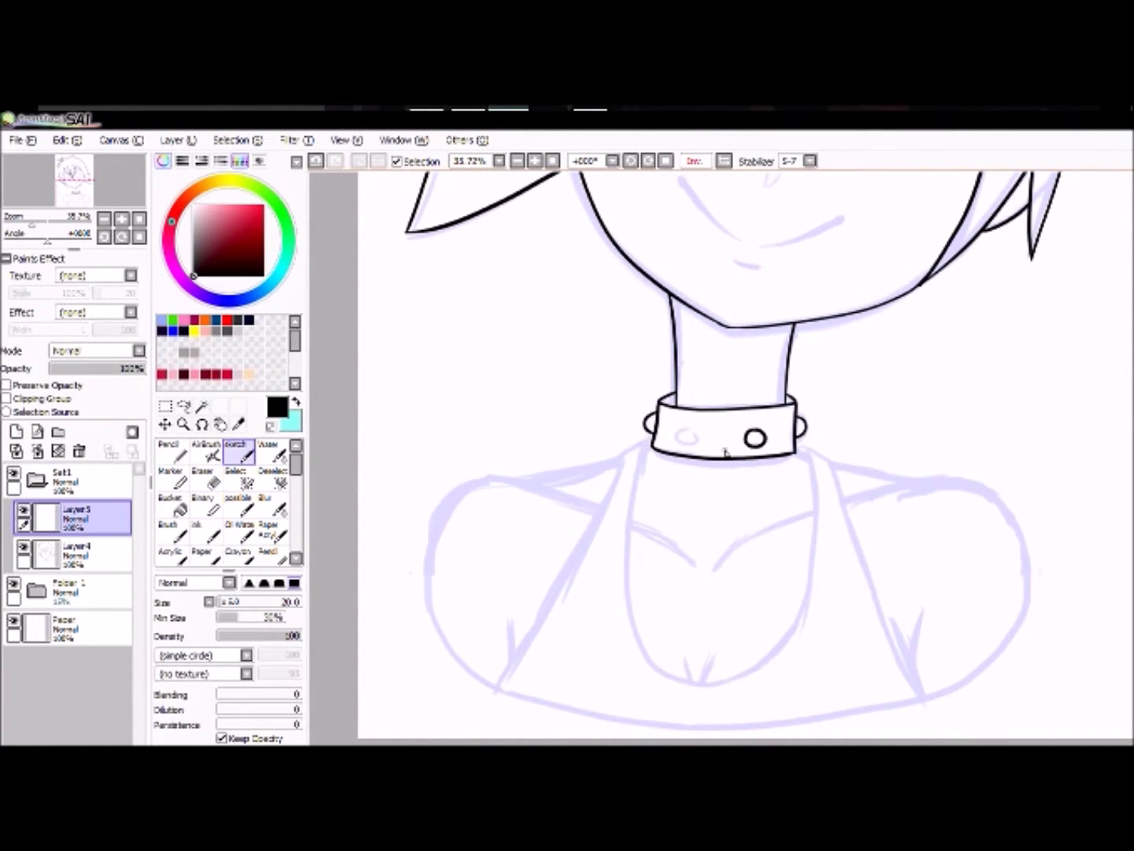
Fill the visible inner corners at the back of the collar with black.
key("b")
scroll(685, 436, "right", 1)
left_click(609, 399)
left_click(732, 399)
scroll(732, 399, "right", 1)
key("n")
left_click(74, 521)
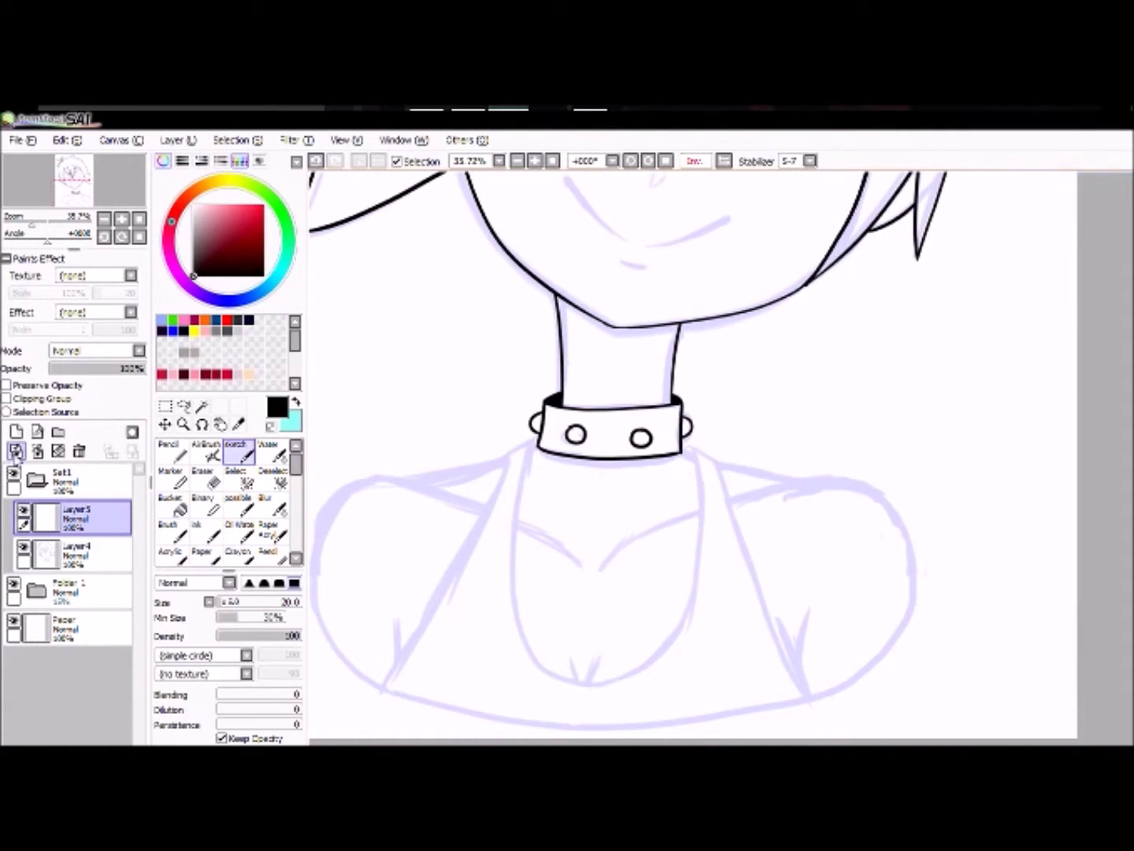
Ink the halter straps, the rounded neckline and the armpit creases of the top.
key("e")
key("n")
left_click_drag(528, 444, 388, 687)
scroll(517, 514, "left", 1)
key("ctrl+z")
key("h")
left_click_drag(745, 455, 697, 597)
scroll(1100, 573, "right", 4)
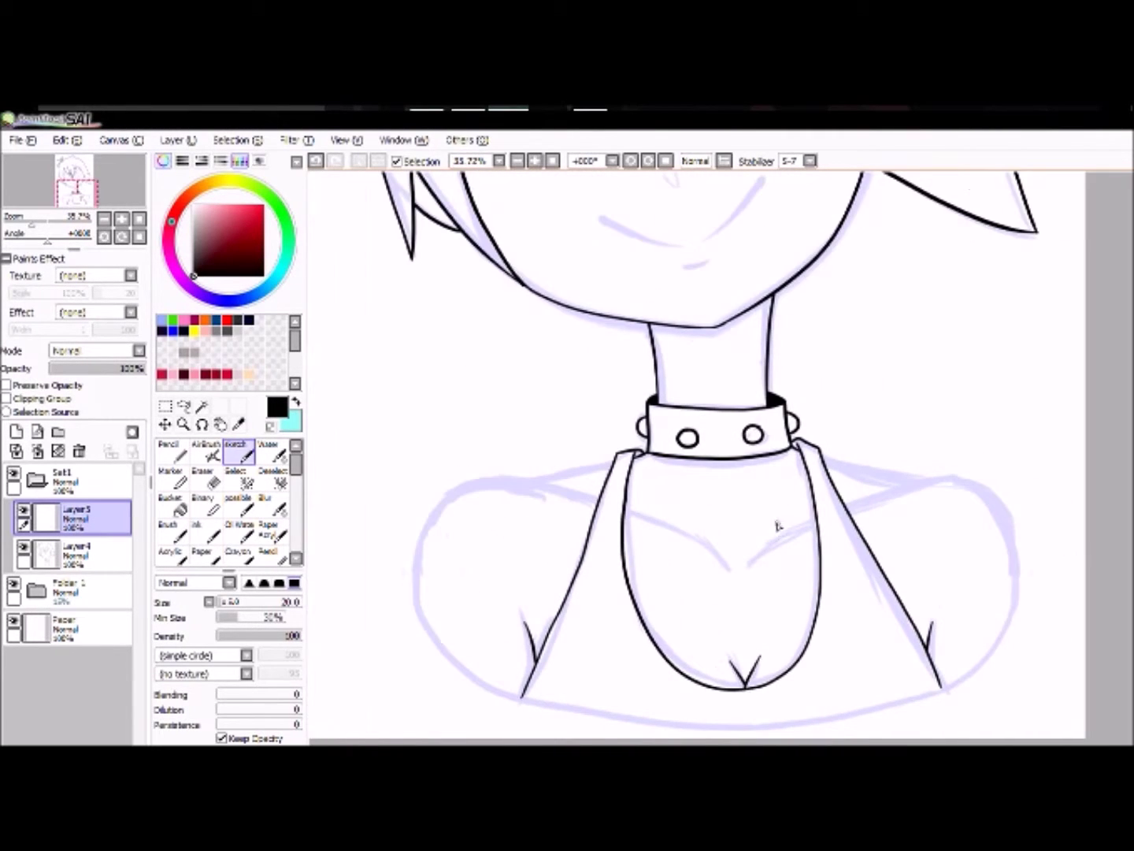
Ink the rounded shoulders, the bust's closing lower curve and both collarbone lines, undoing unsatisfactory strokes.
left_click_drag(798, 719, 512, 488)
key("ctrl+z")
key("ctrl+z")
key("ctrl+z")
left_click_drag(748, 567, 842, 515)
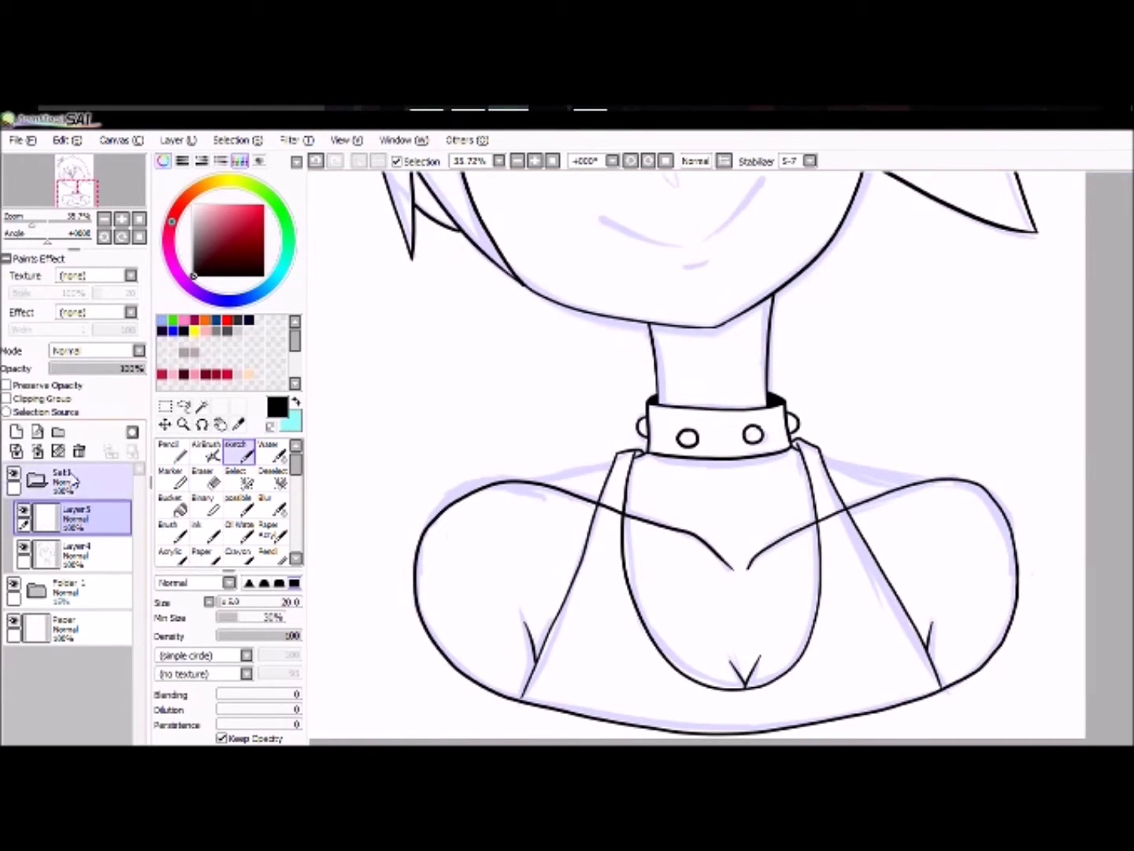
Erase the collarbone lines crossing the straps and ink the sloping lines from the straps to the shoulders.
key("e")
left_click_drag(597, 499, 624, 515)
key("n")
left_click_drag(819, 461, 961, 488)
left_click_drag(622, 467, 532, 482)
key("e")
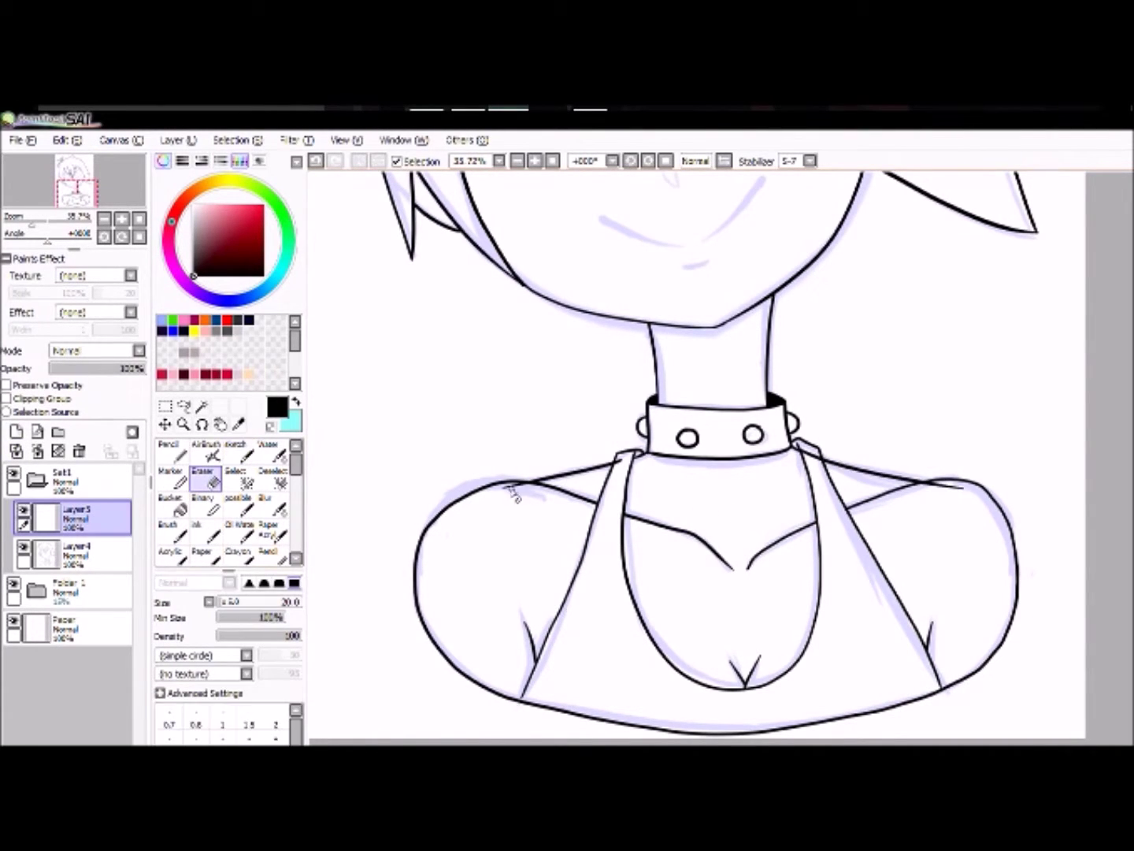
Add a new layer and ink the outline and lashes of the eye beside the large side bang.
key("n")
scroll(698, 457, "up", 5)
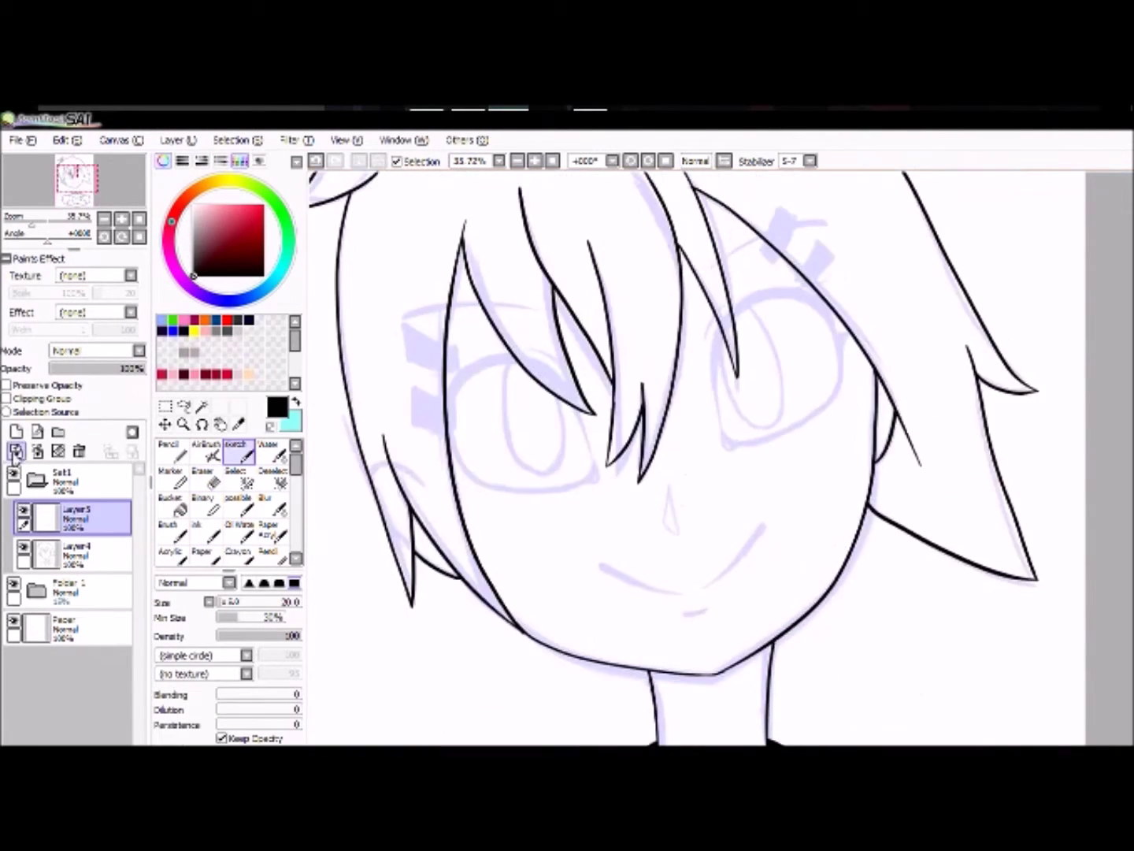
left_click(15, 430)
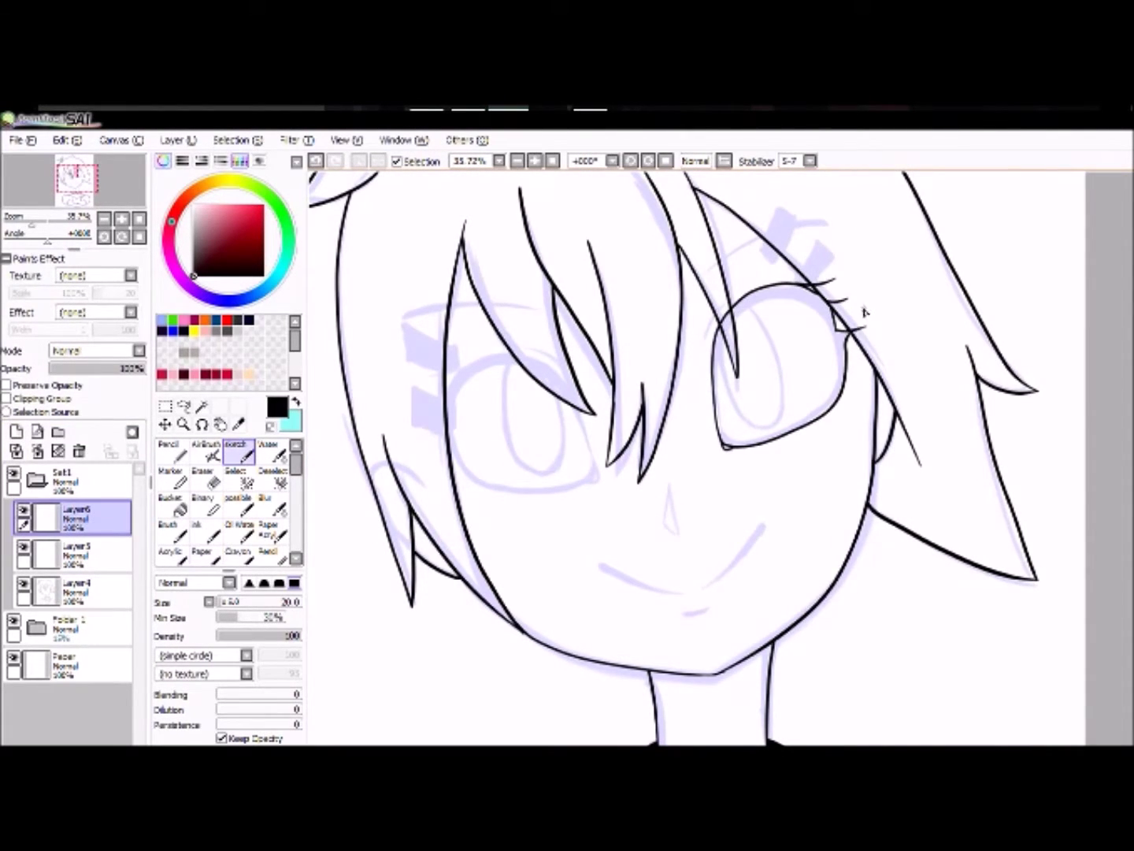
scroll(864, 313, "right", 3)
Close the gaps in the eye's thick lash line and fill it with solid black.
key("g")
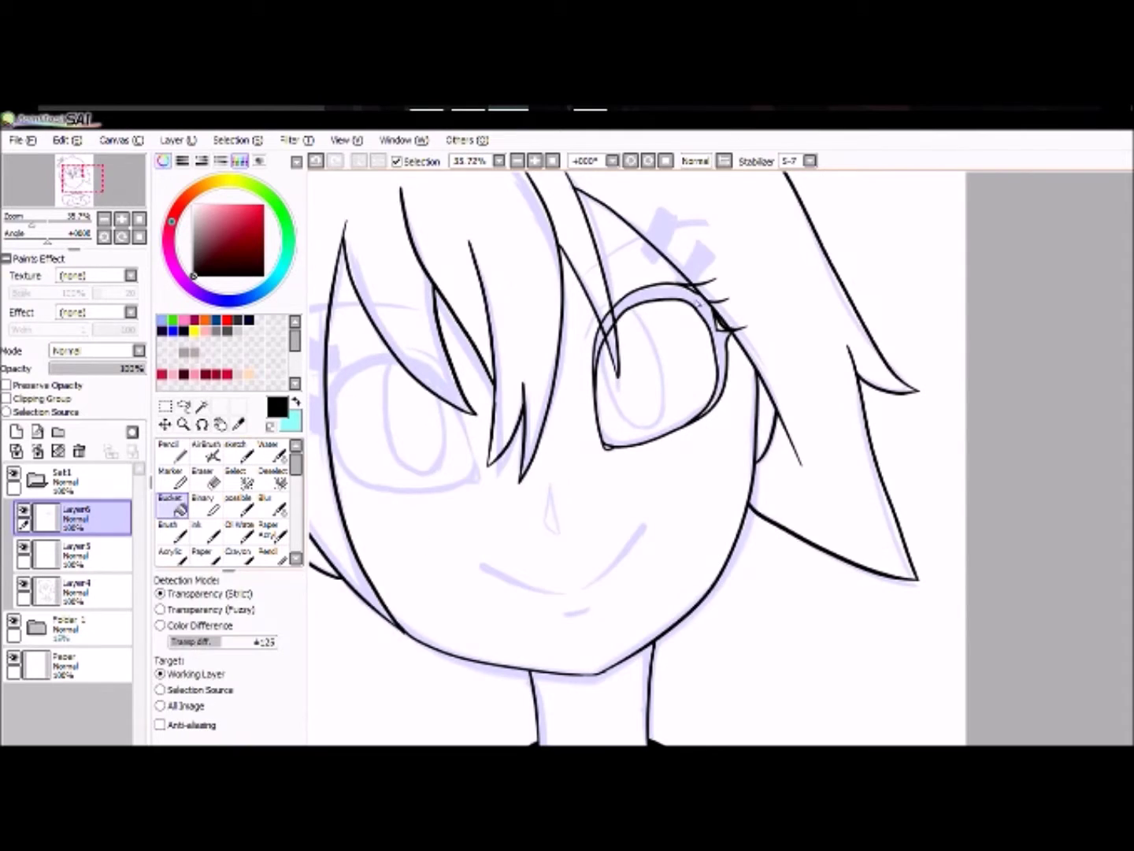
key("n")
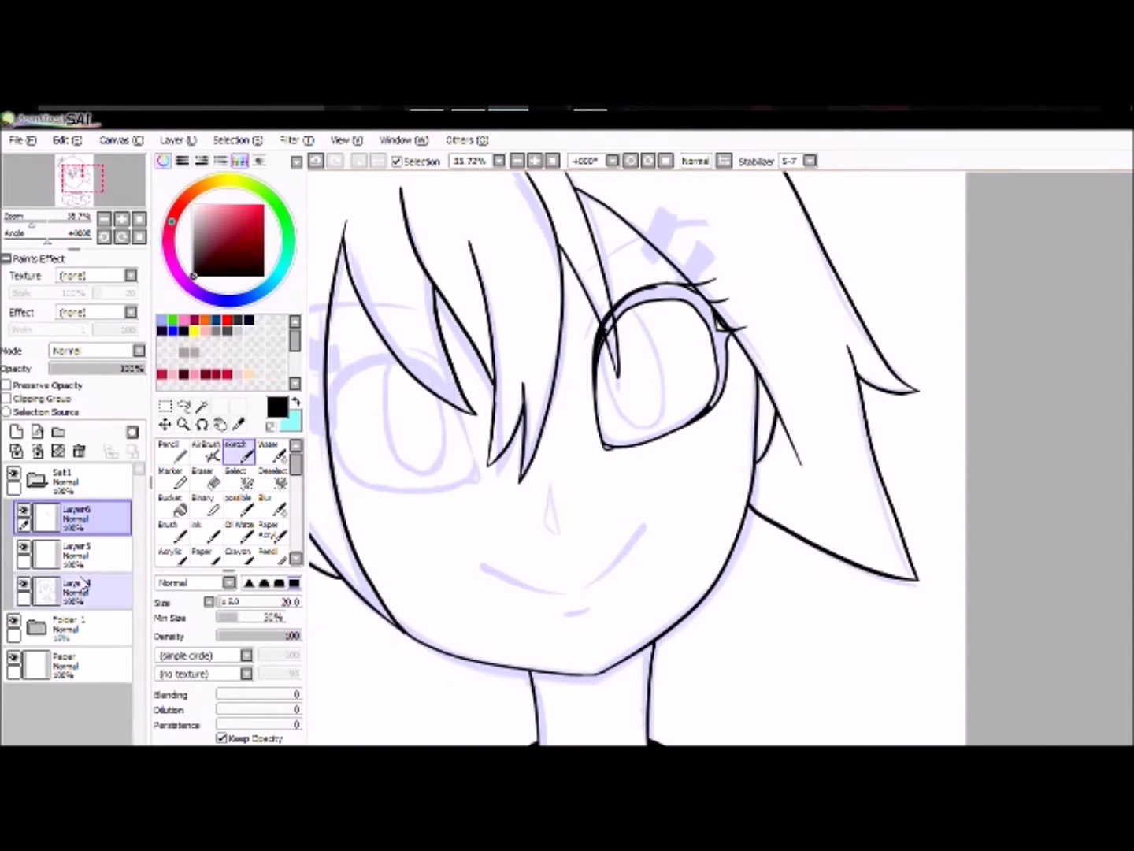
left_click(23, 584)
key("g")
left_click(24, 583)
Ink the nose, then select the finished eye and paste a copy of it.
key("n")
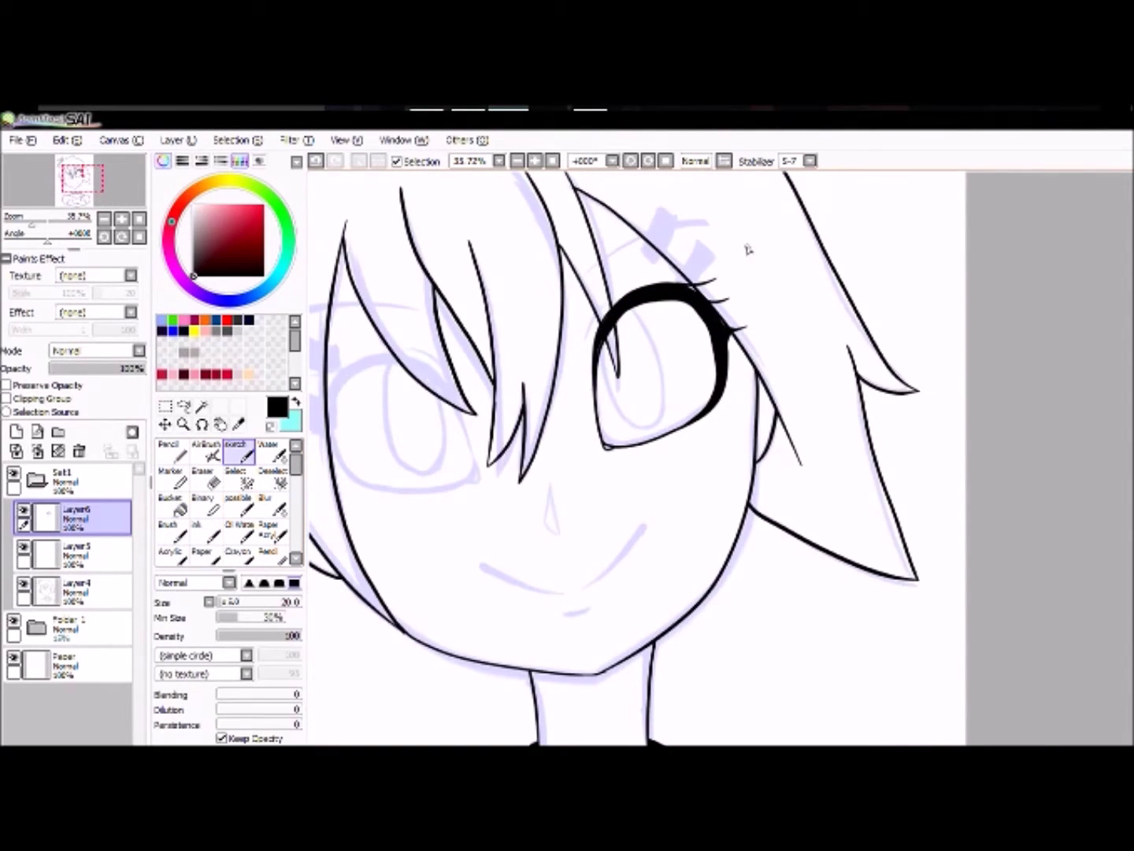
key("h")
left_click_drag(441, 236, 428, 259)
key("ctrl+c")
key("ctrl+v")
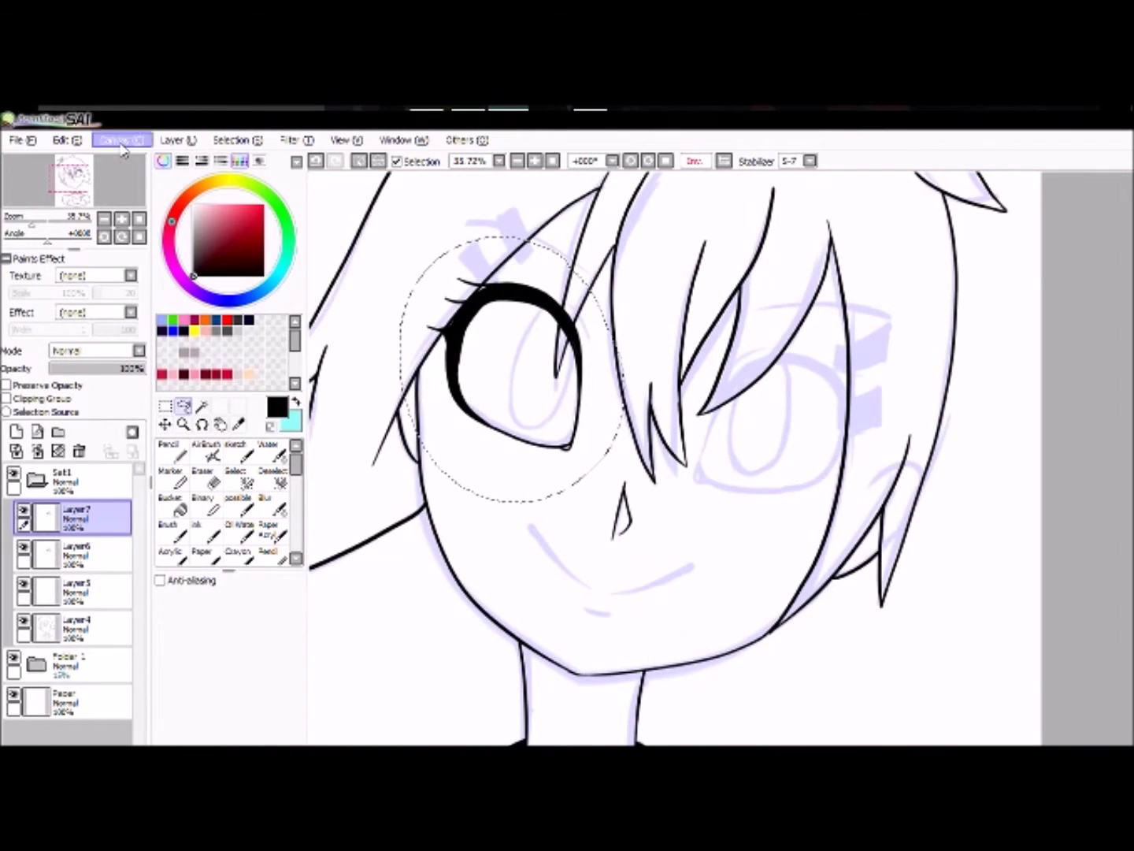
Mirror and rotate the pasted eye onto the other eye's sketch, then merge it into the layer below.
key("ctrl+t")
left_click(160, 676)
left_click_drag(512, 371, 787, 425)
left_click_drag(945, 362, 325, 651)
key("Return")
key("ctrl+e")
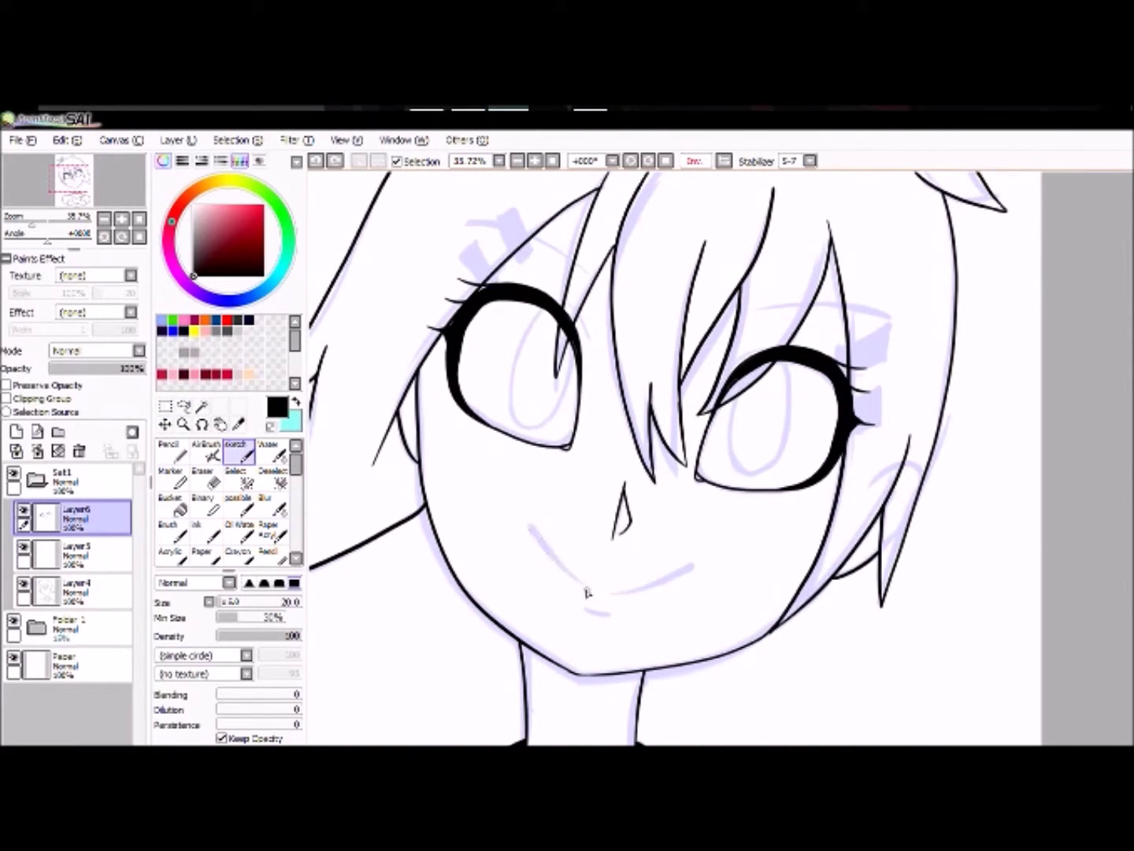
Ink one tapered stroke of the smile and paste a mirrored copy of it.
key("h")
left_click_drag(685, 488, 684, 495)
key("ctrl+c")
key("ctrl+v")
key("ctrl+t")
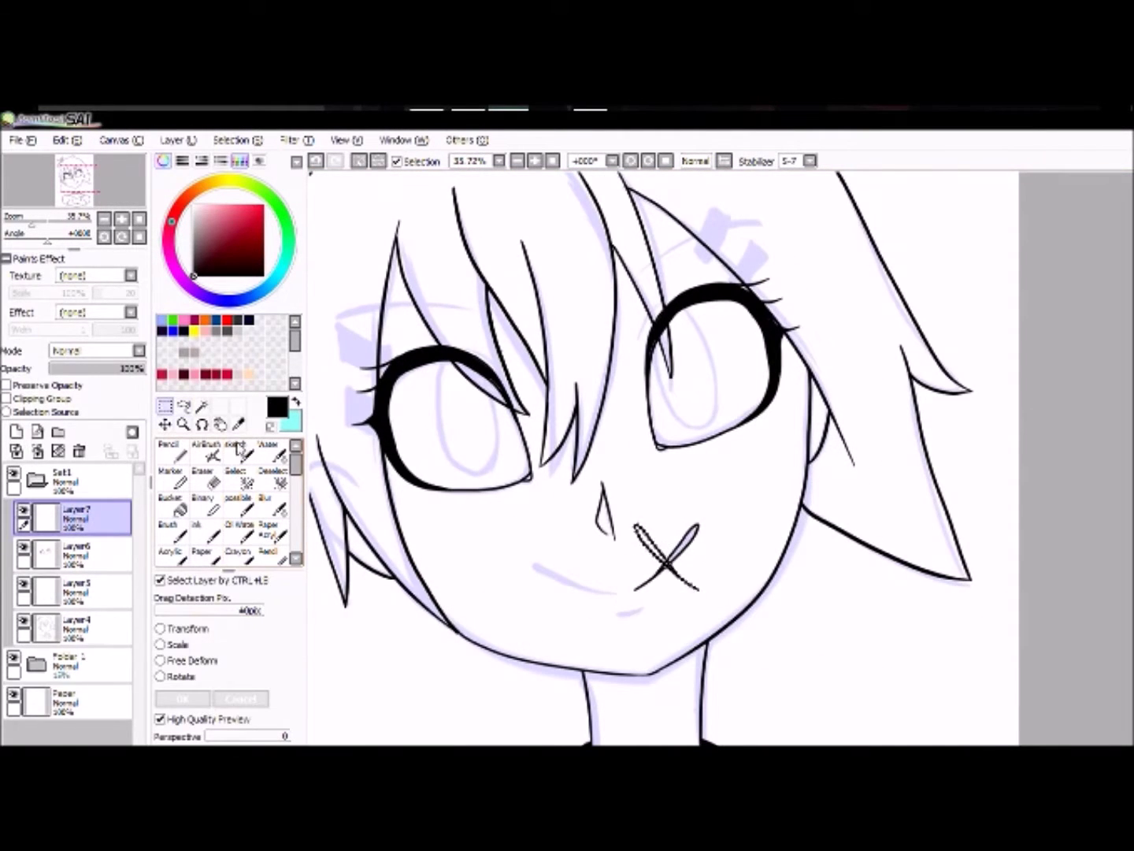
Rotate the mouth copy onto the opposite corner of the smile, merge it down and fill both strokes black.
left_click(159, 677)
left_click_drag(670, 551, 599, 583)
key("Return")
key("ctrl+e")
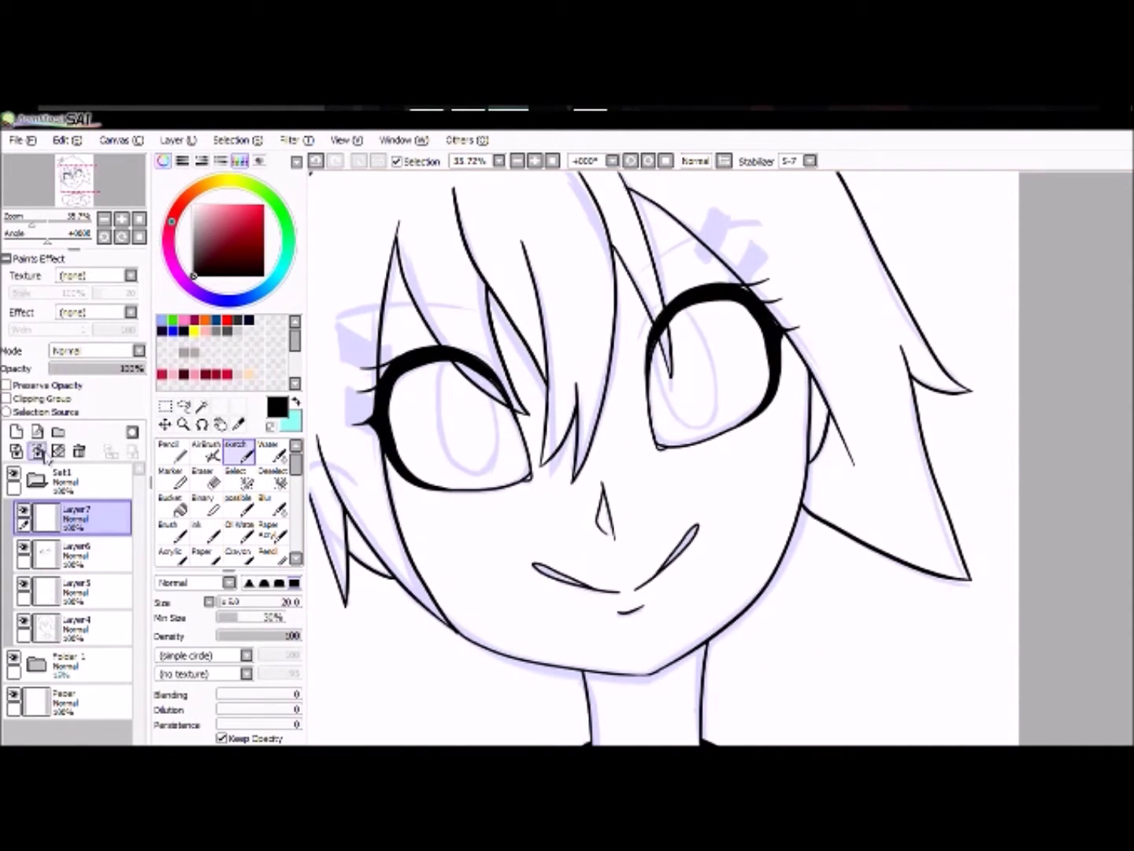
left_click(171, 504)
With the eye layer hidden, ink a hair clip on the side bang and place a duplicate beside it.
scroll(662, 456, "up", 3)
left_click(16, 432)
left_click(23, 512)
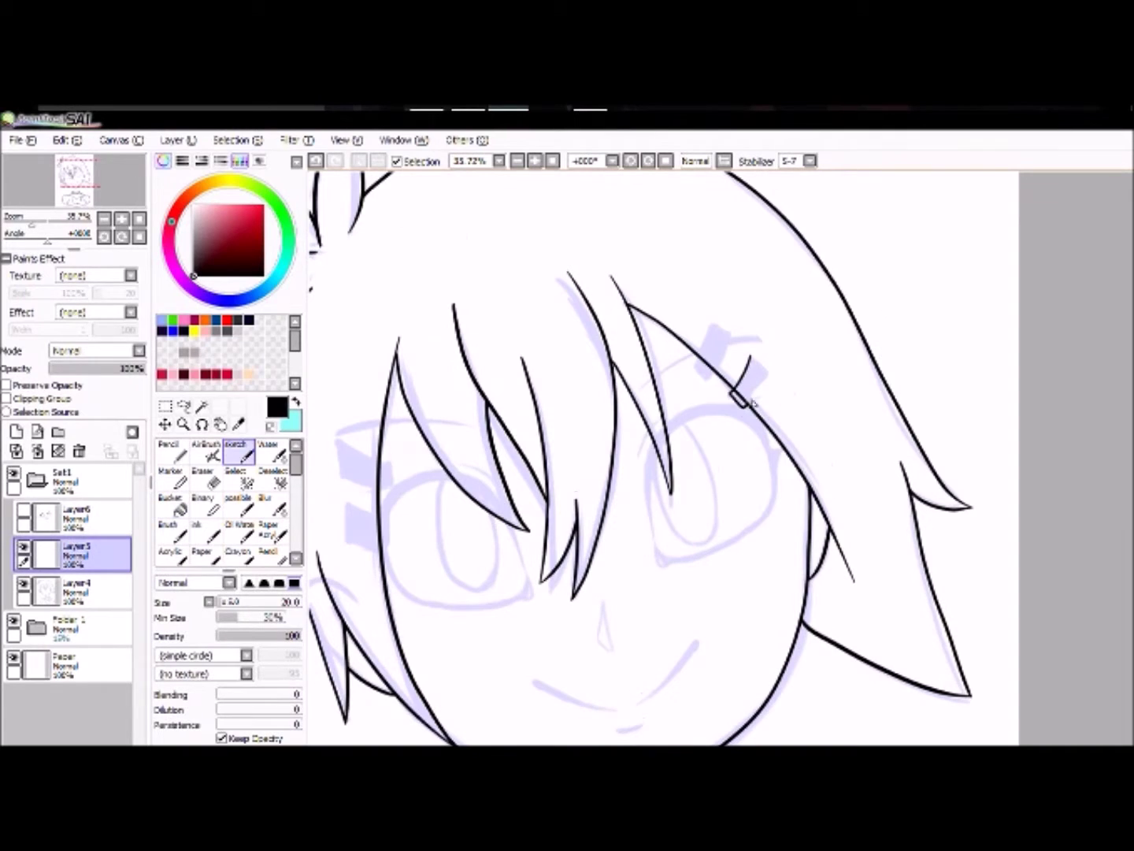
left_click_drag(732, 398, 784, 387)
left_click(165, 424)
left_click_drag(904, 520, 911, 532)
key("e")
left_click(78, 628)
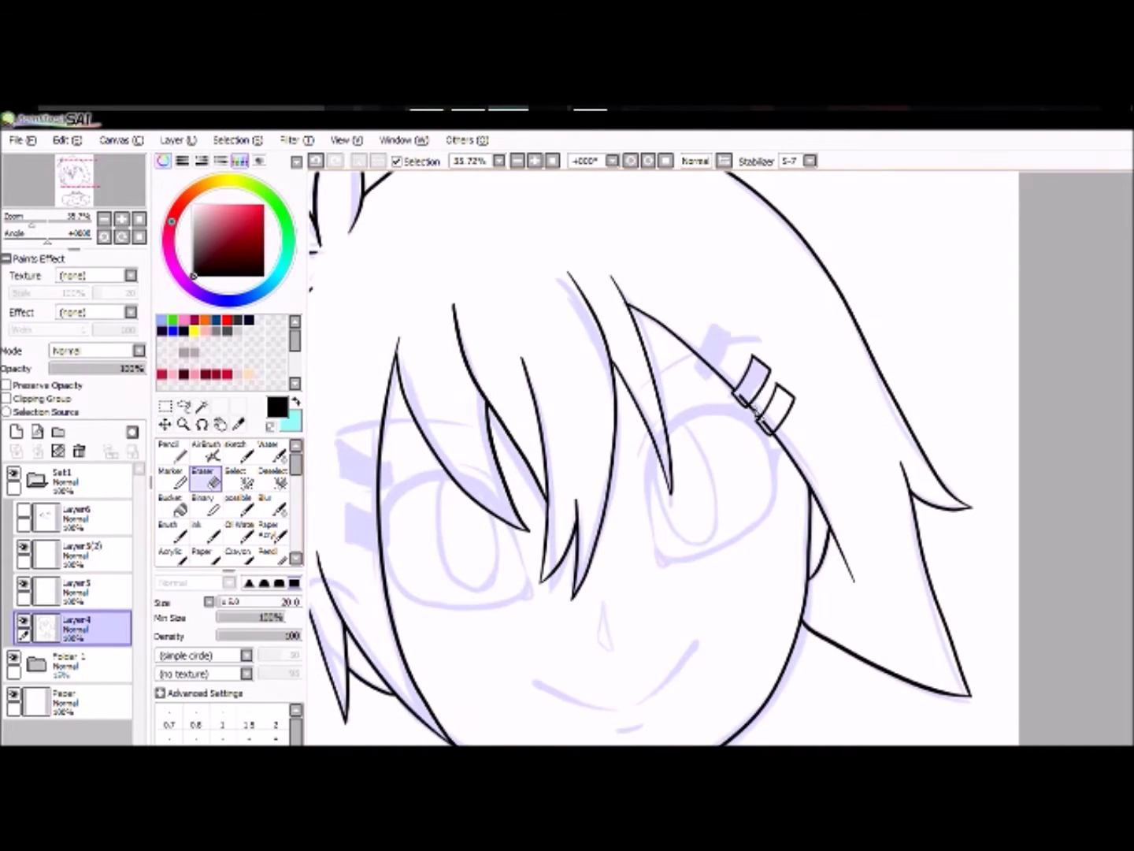
Rotate a copy of the two hair clips onto the opposite side of the hair and erase overlapping lines.
left_click(79, 552)
key("ctrl+t")
left_click_drag(762, 394, 364, 488)
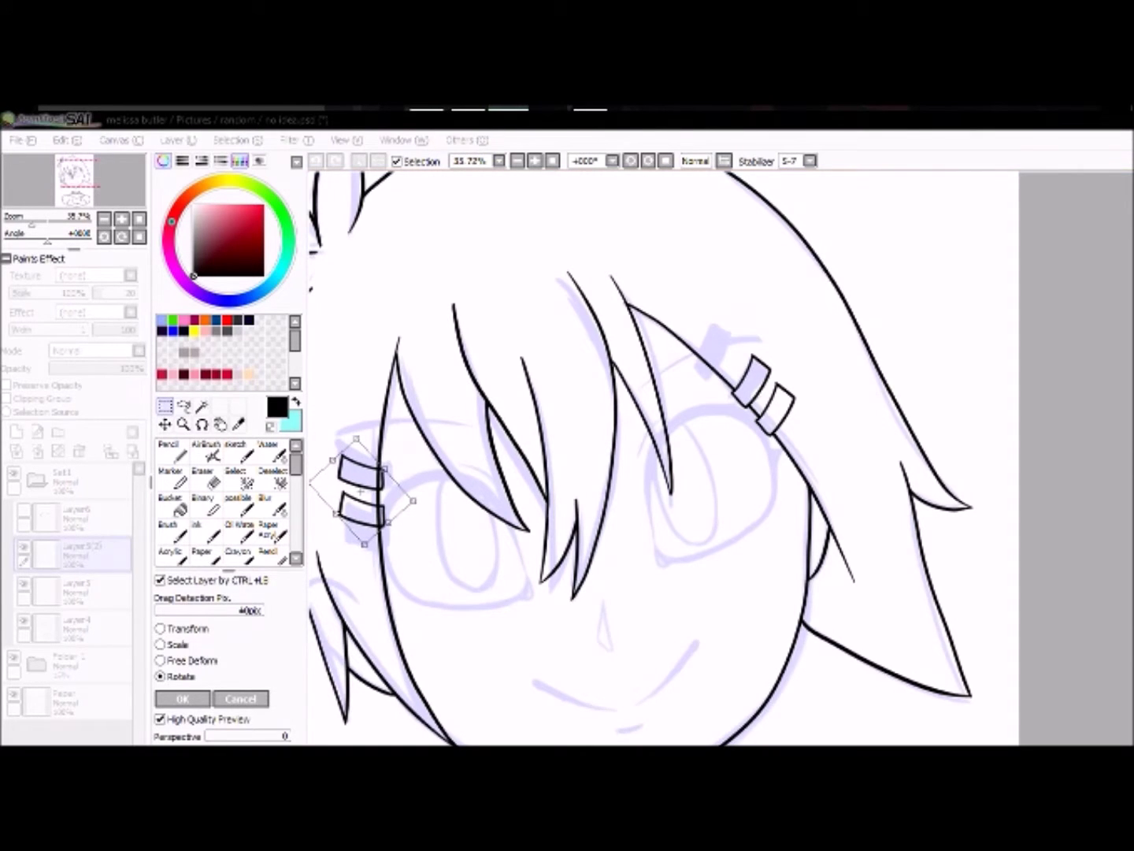
key("Return")
key("e")
Ink thin curved eyebrows above both eyes and try an inner lip curve in the smile.
scroll(572, 180, "down", 3)
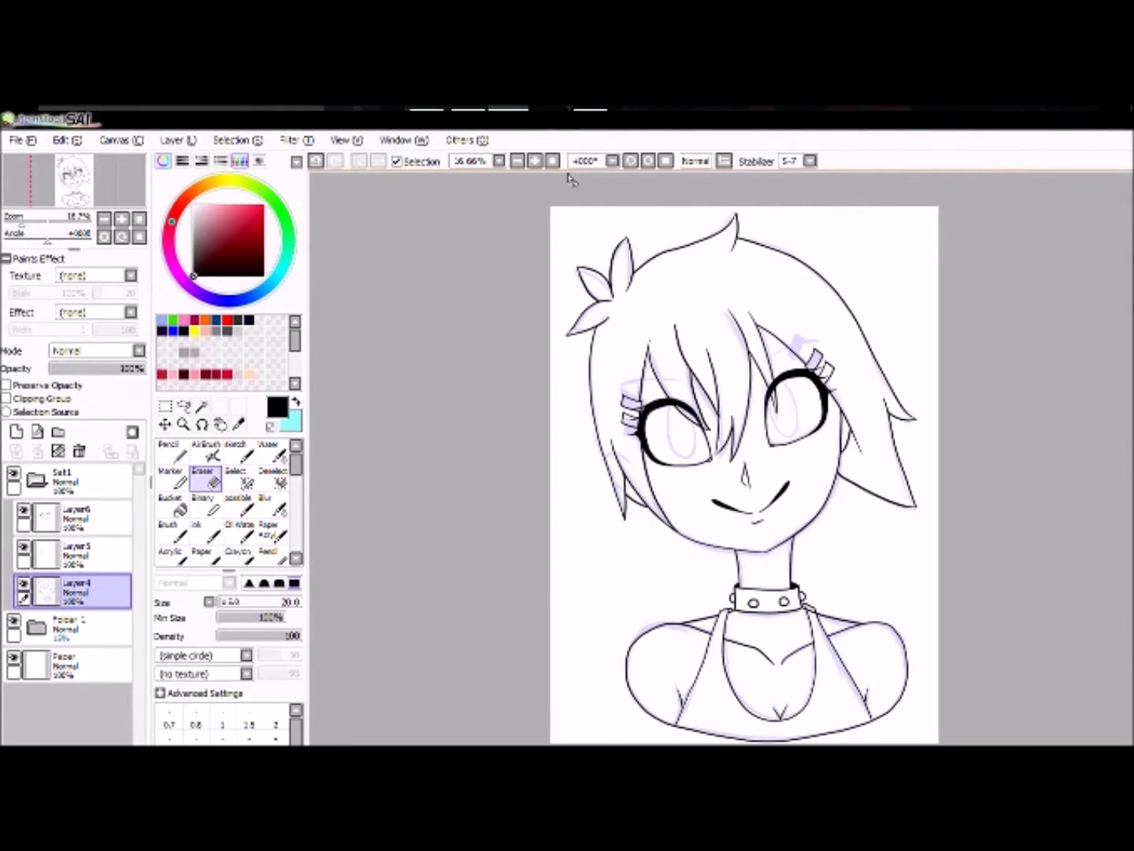
left_click(572, 457, "ctrl")
left_click_drag(671, 663, 695, 525)
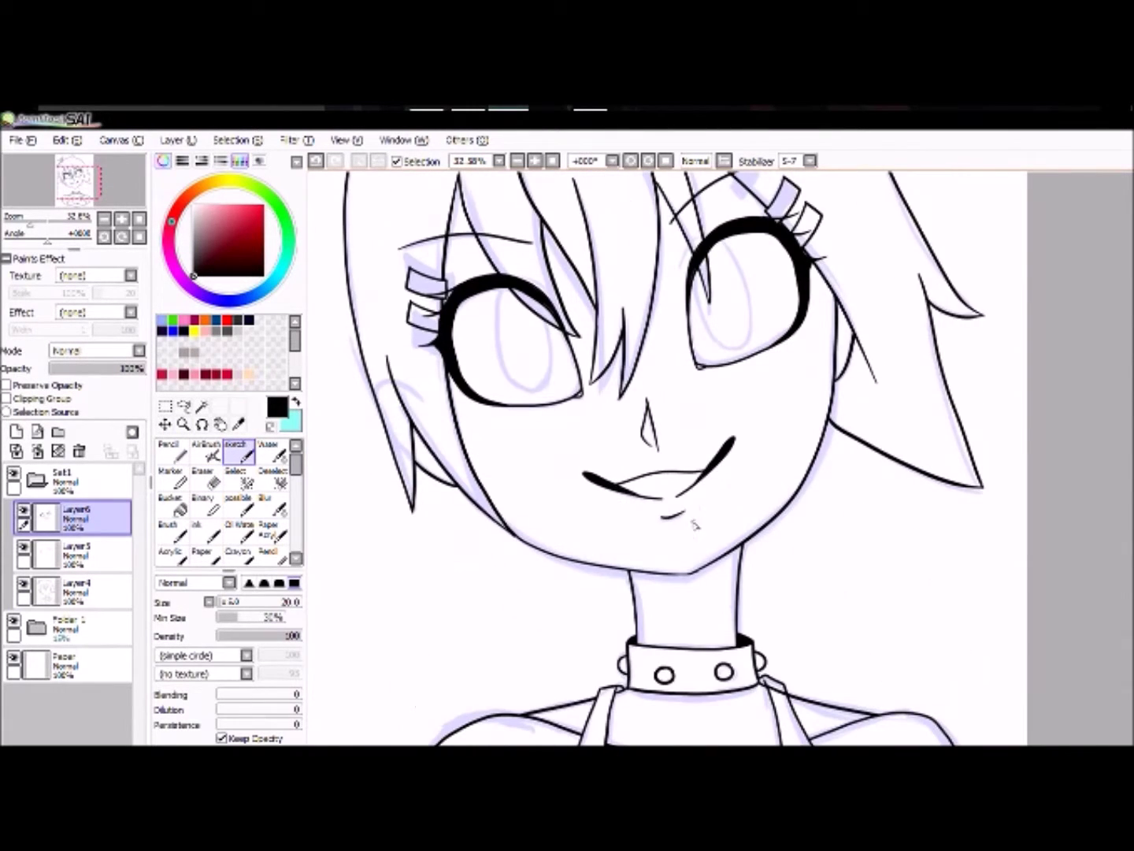
scroll(624, 466, "down", 1)
scroll(330, 445, "down", 5)
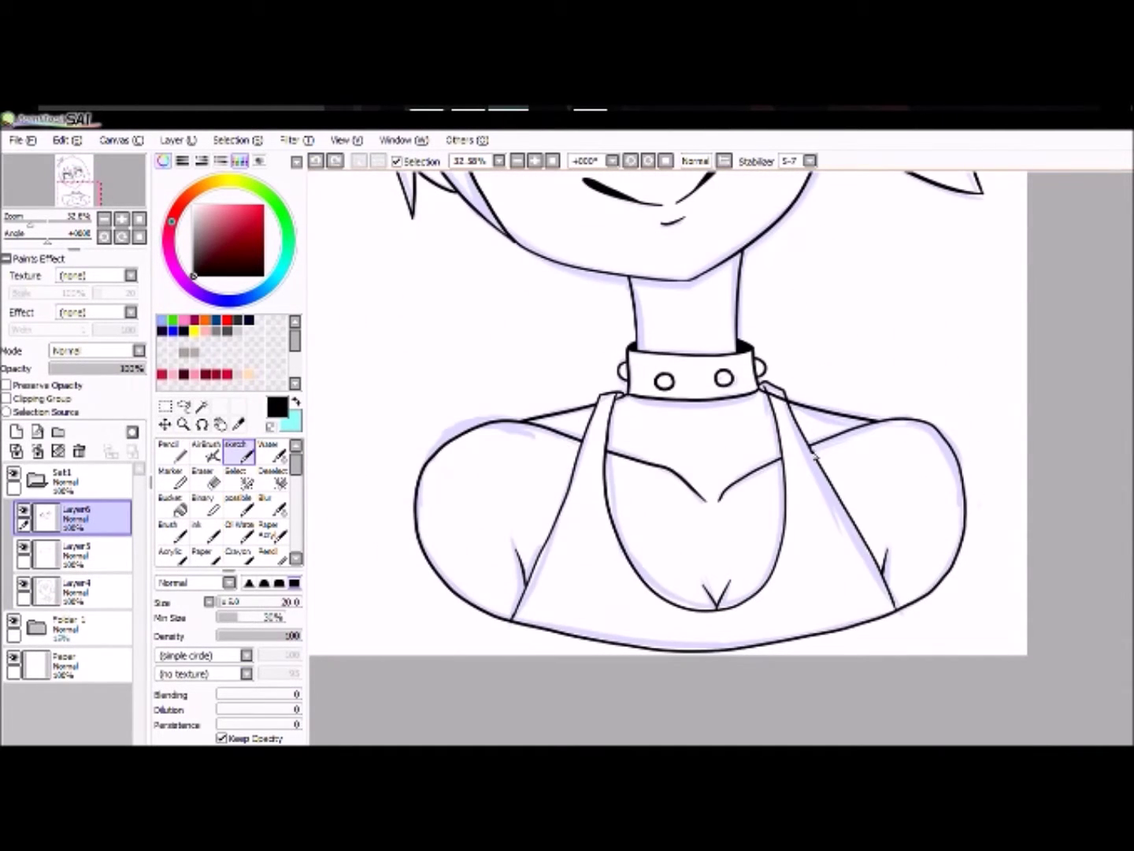
Add a new layer above Layer4 and clean up Layer4's line overlaps around the strap and shoulder.
left_click(74, 591)
left_click(17, 432)
left_click(74, 627)
key("e")
scroll(485, 272, "up", 8)
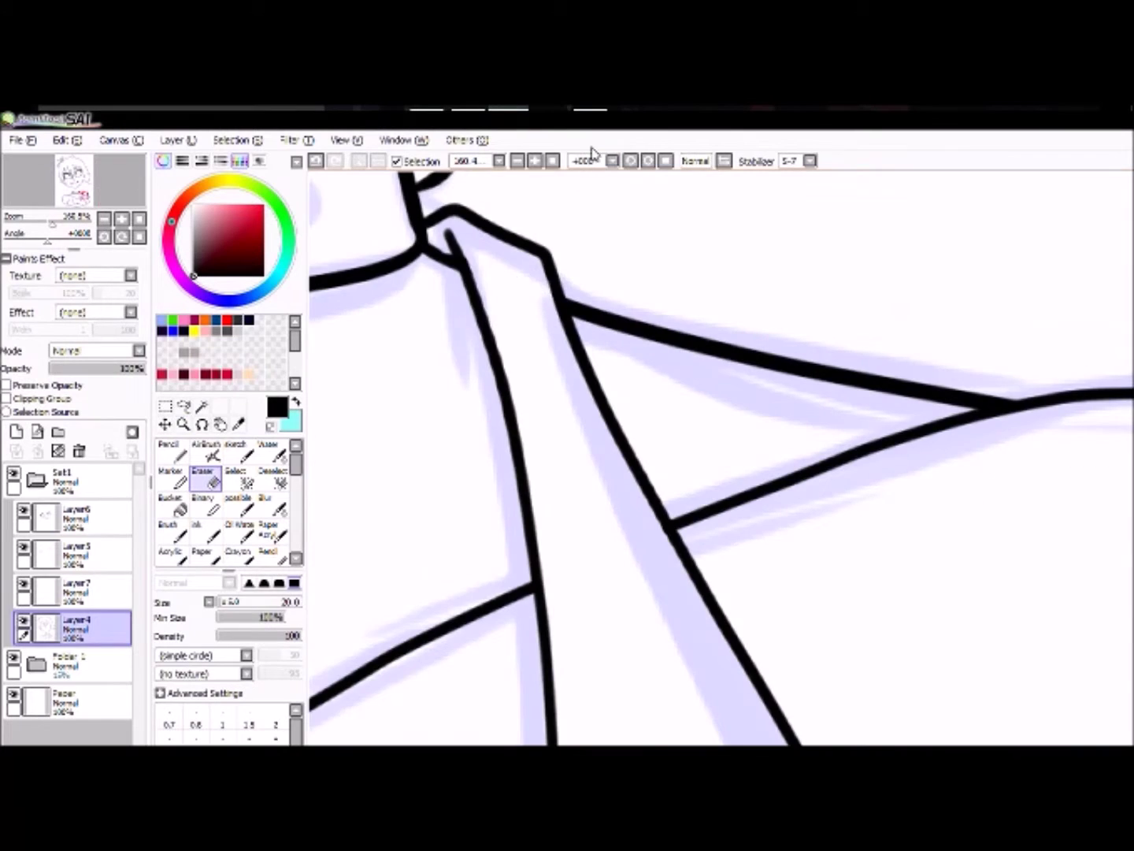
Hide the sketch folder and paper, and fill the small gap between strap and collar with black.
scroll(710, 457, "down", 10)
left_click(75, 591)
left_click(172, 504)
scroll(970, 717, "up", 4)
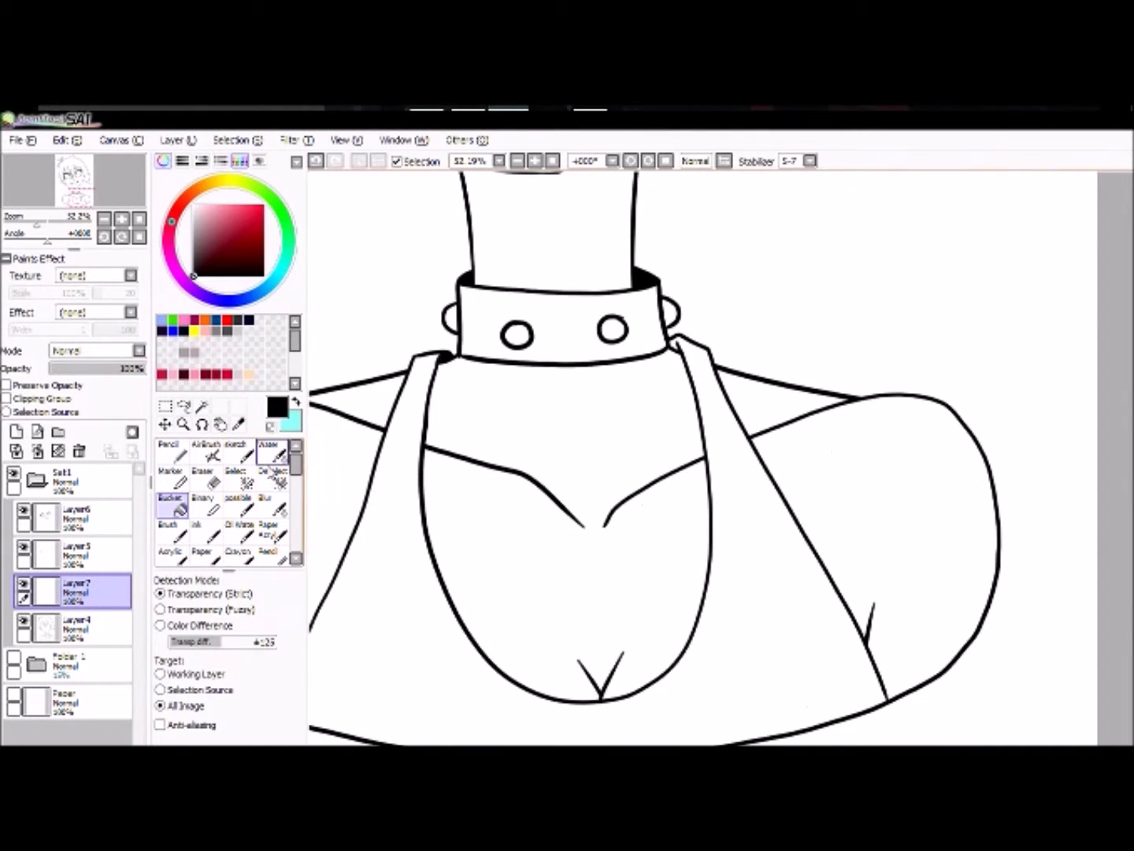
Thicken both armpit creases of the top with solid black wedges.
key("n")
key("h")
left_click_drag(1035, 607, 1017, 653)
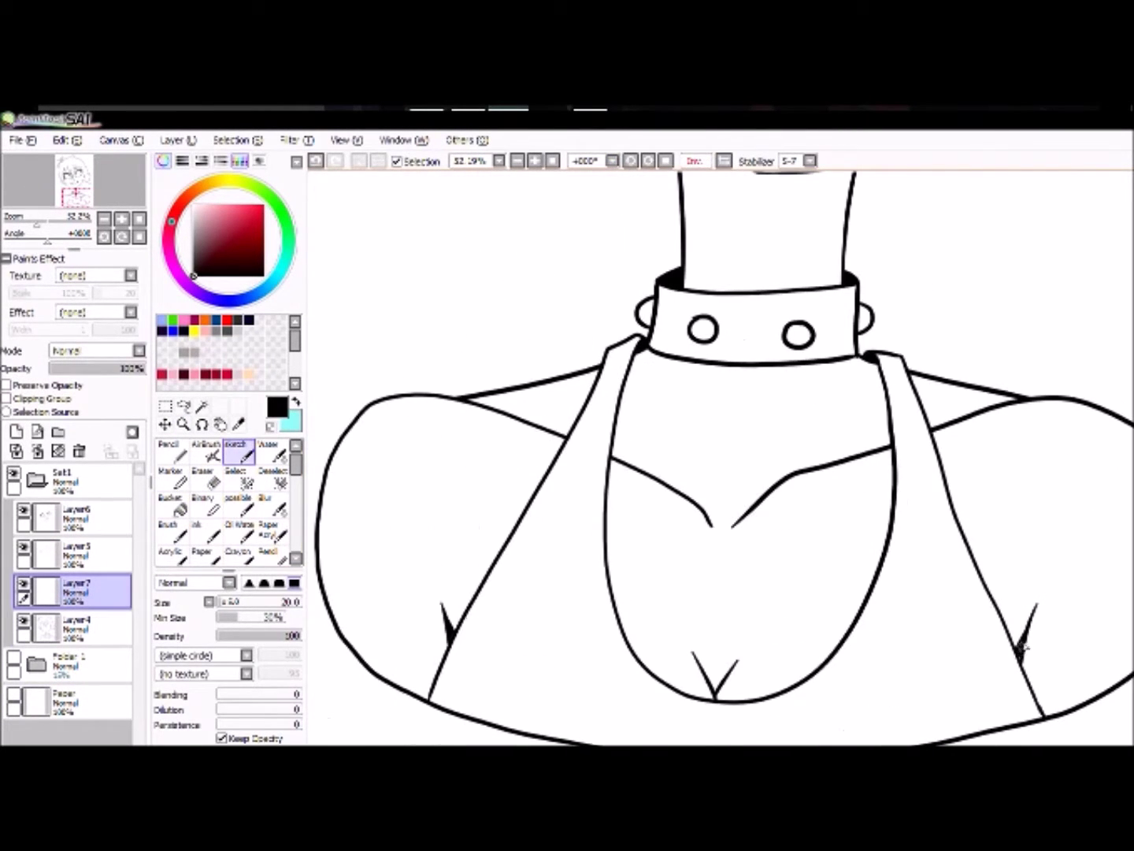
key("b")
Add black corner weights where the collarbone lines meet the neckline.
key("n")
key("h")
key("b")
Darken the corners where the shoulder lines meet and add a solid black shadow under the chin.
key("n")
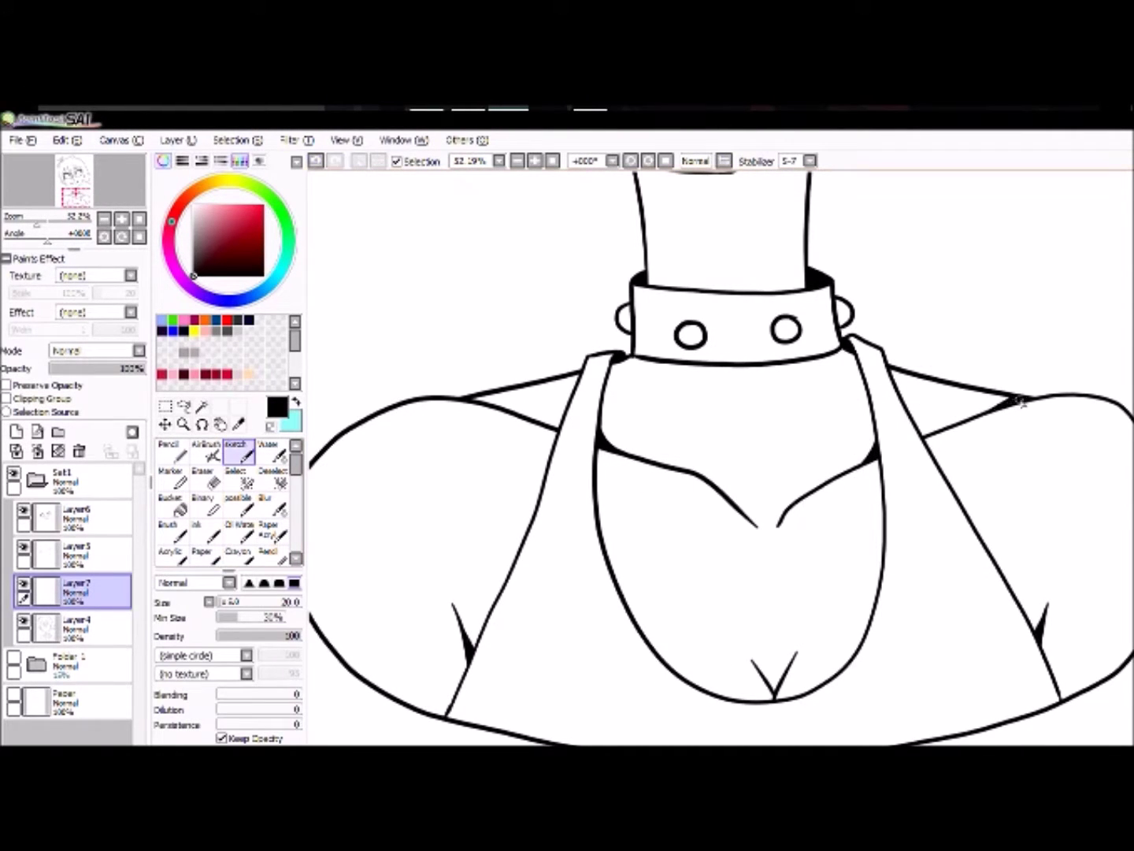
scroll(721, 457, "up", 5)
key("b")
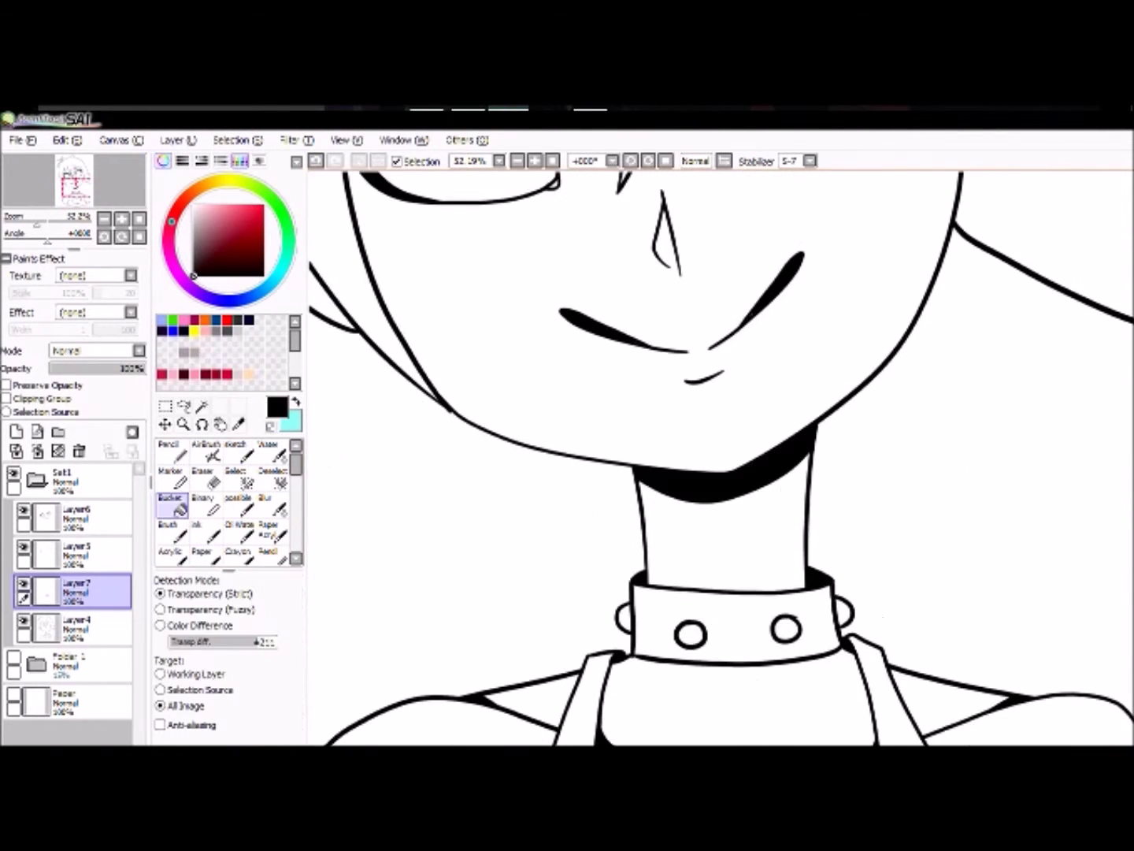
Add black line weight where the bang strands meet and beside the ear.
scroll(789, 457, "up", 4)
key("n")
key("h")
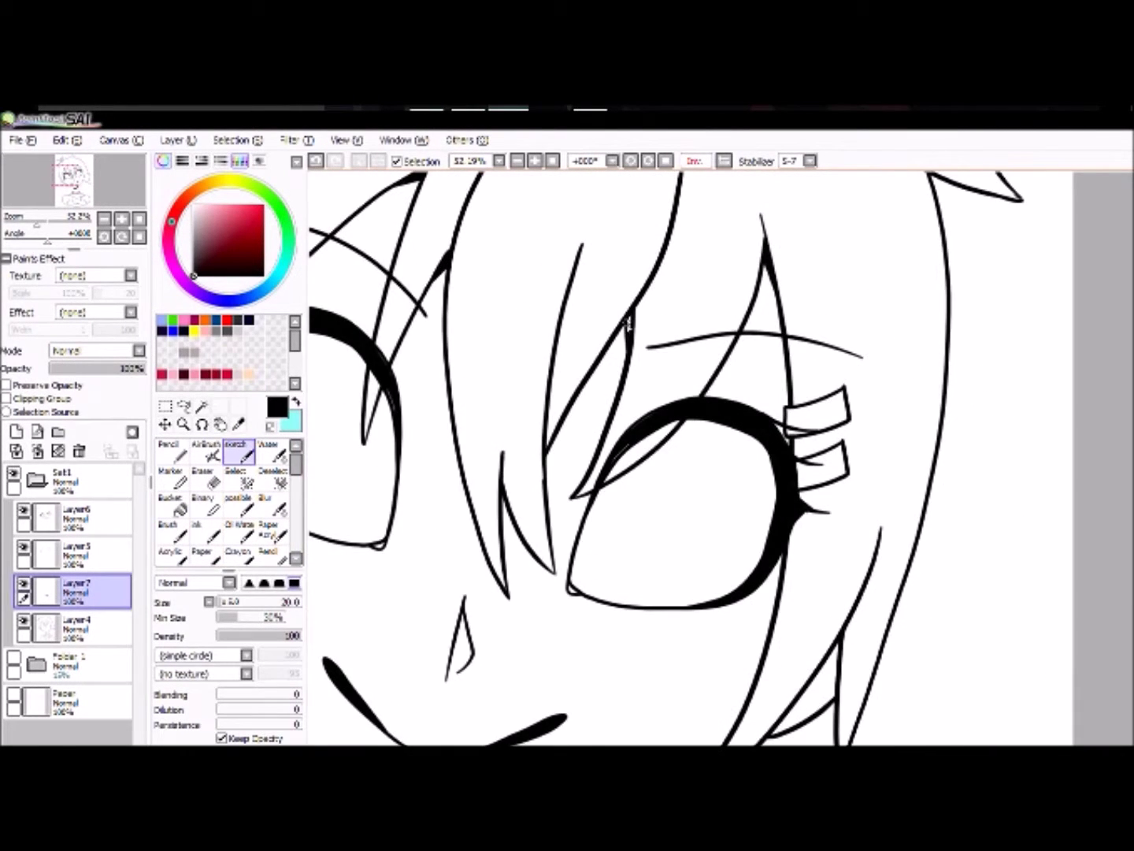
scroll(490, 575, "left", 3)
scroll(398, 463, "right", 5)
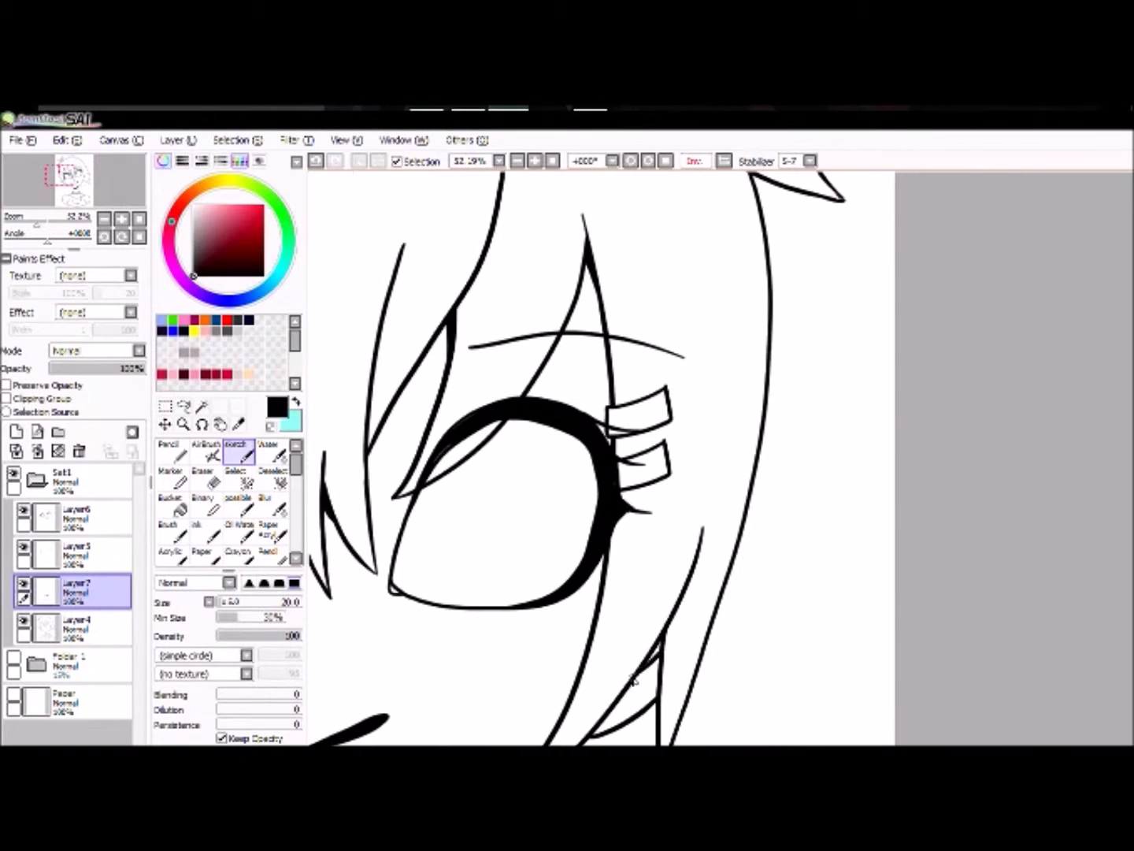
Add black line weight at the joints of the leaf-shaped hair tufts and the cowlick on top.
scroll(345, 211, "up", 5)
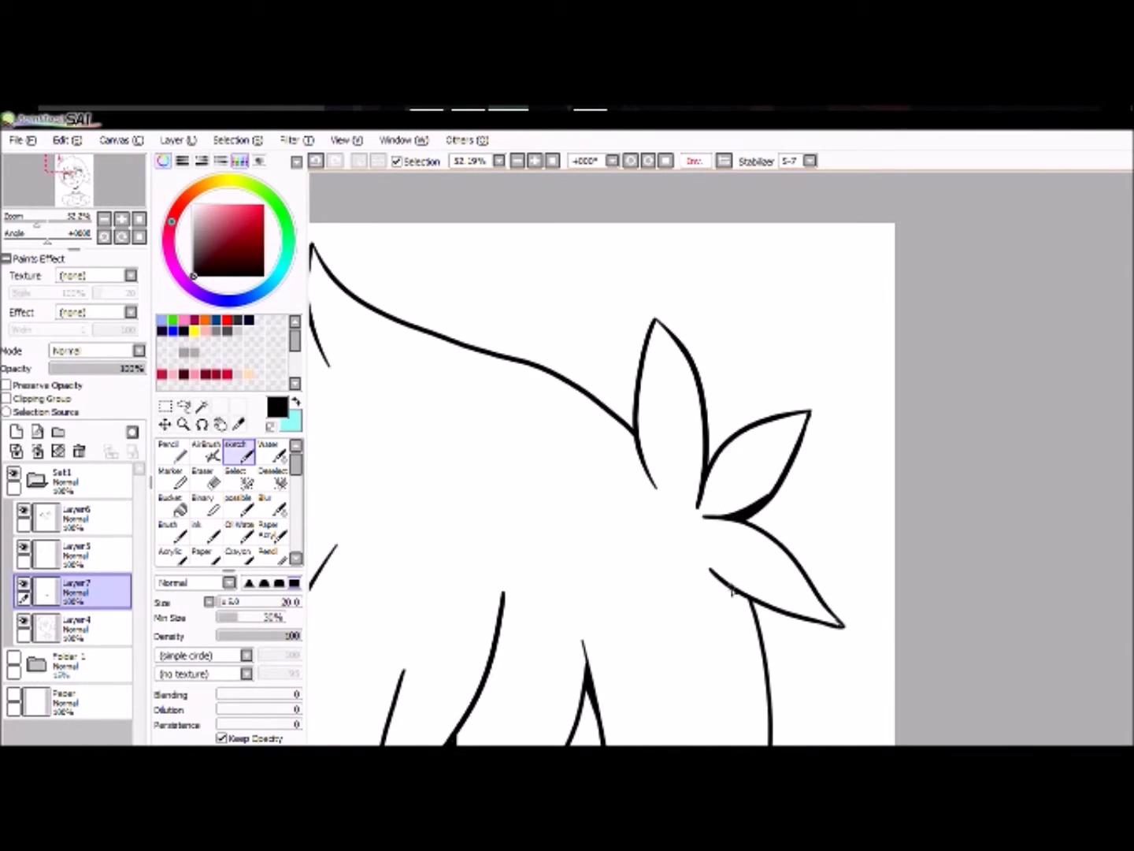
scroll(516, 334, "left", 3)
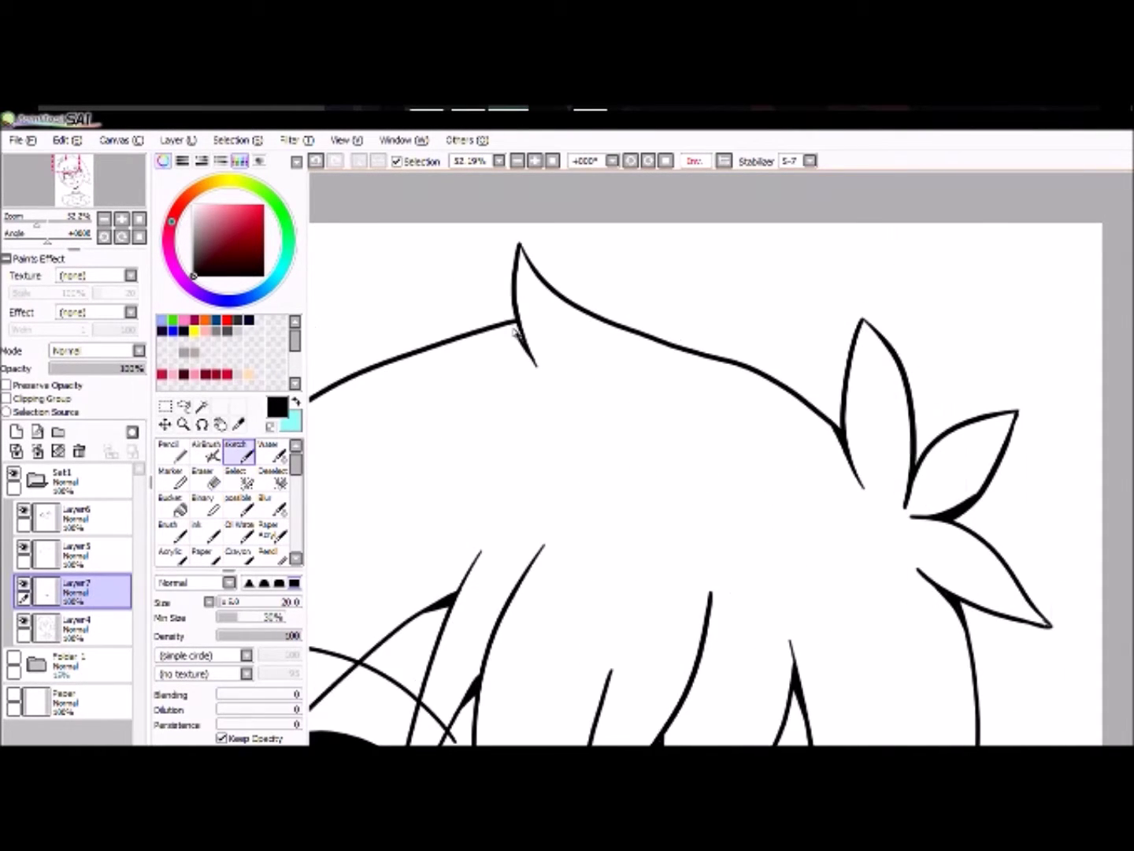
scroll(490, 251, "left", 3)
Thicken the line joints along the side hair and ear, and the short mark below the mouth.
scroll(505, 355, "down", 5)
scroll(649, 621, "down", 5)
scroll(649, 621, "right", 3)
scroll(591, 564, "up", 4)
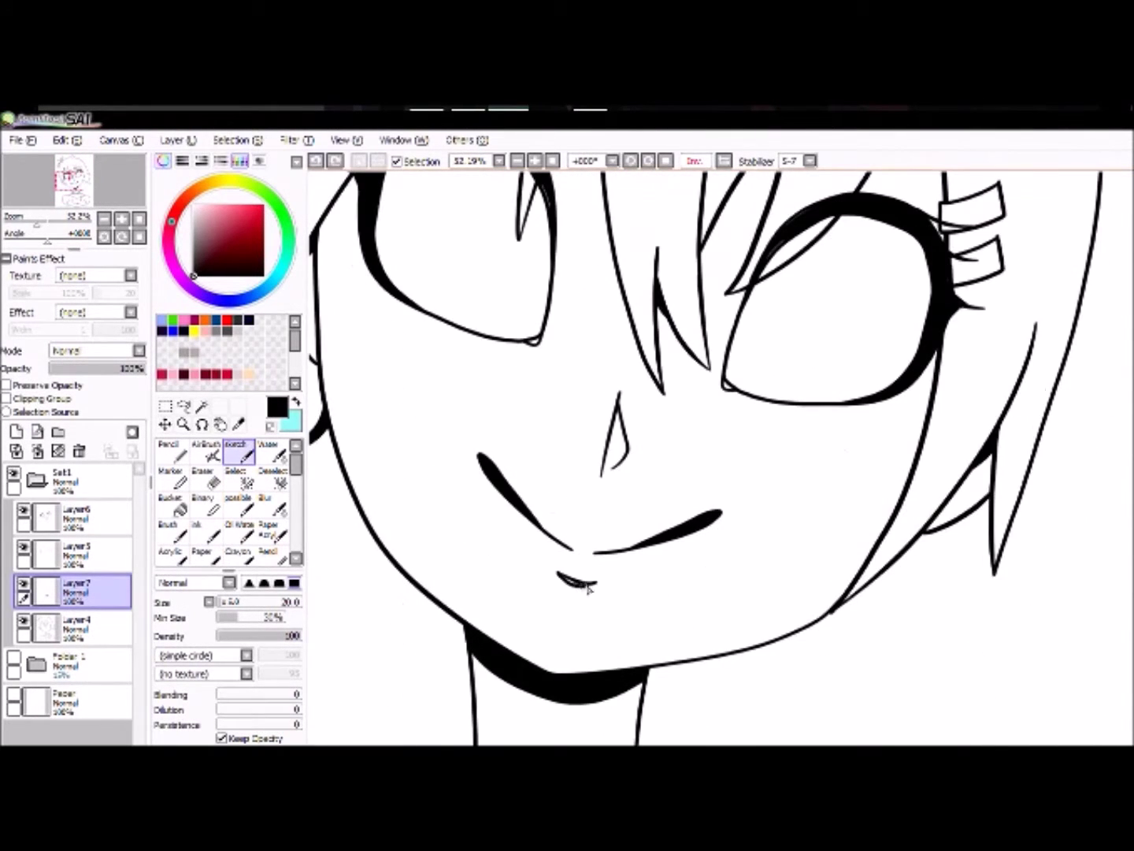
Refine the thickened line joint beside the ear with the Eraser.
scroll(551, 378, "down", 3)
scroll(535, 380, "up", 5)
key("e")
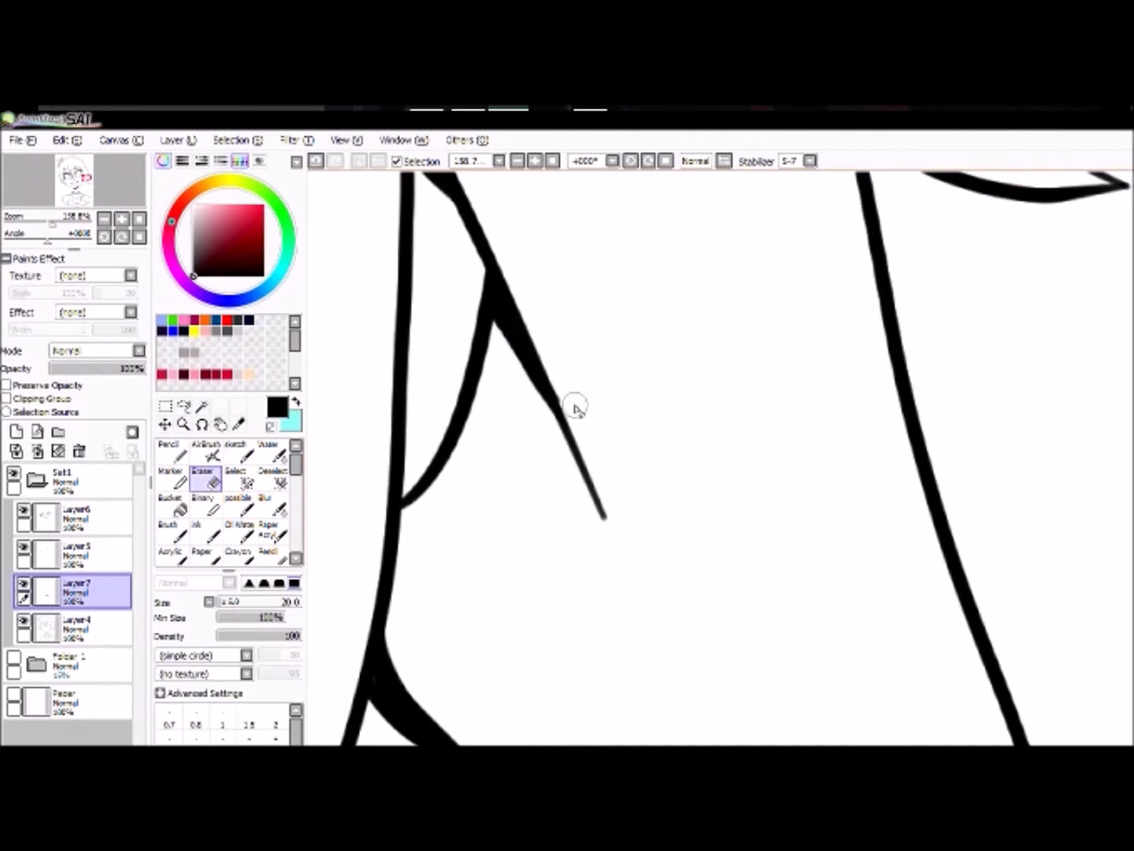
scroll(578, 405, "down", 5)
Make the line art folder the selection source, test the background selection with the Magic Wand, and clear it.
left_click(37, 478)
left_click(203, 406)
left_click(6, 411)
scroll(458, 324, "right", 3)
left_click(369, 219)
key("ctrl+d")
scroll(369, 219, "up", 5)
left_click(36, 451)
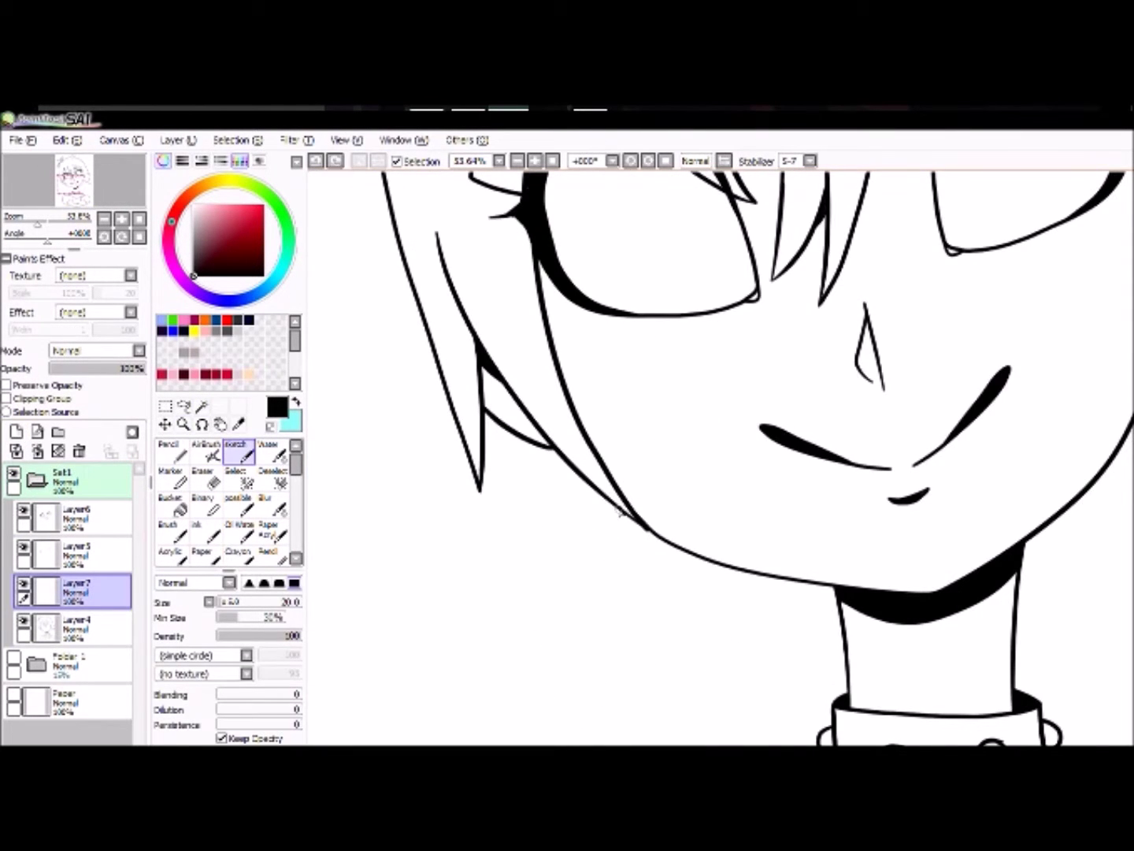
Select the background around the bust with the Magic Wand, with Layer7 active beneath the line art folder.
scroll(618, 512, "up", 5)
scroll(441, 469, "up", 3)
scroll(515, 299, "down", 5)
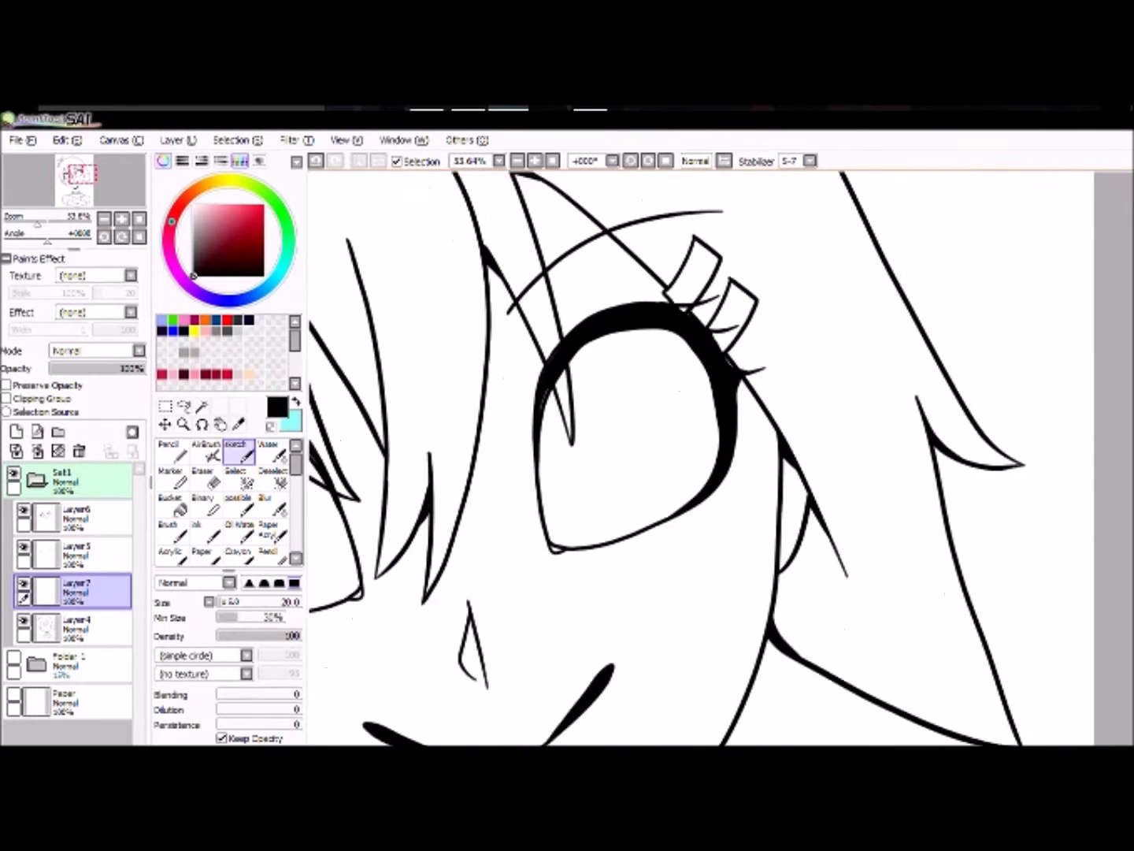
scroll(422, 607, "down", 1)
left_click(236, 476)
left_click(203, 406)
left_click(1039, 354)
left_click(37, 479)
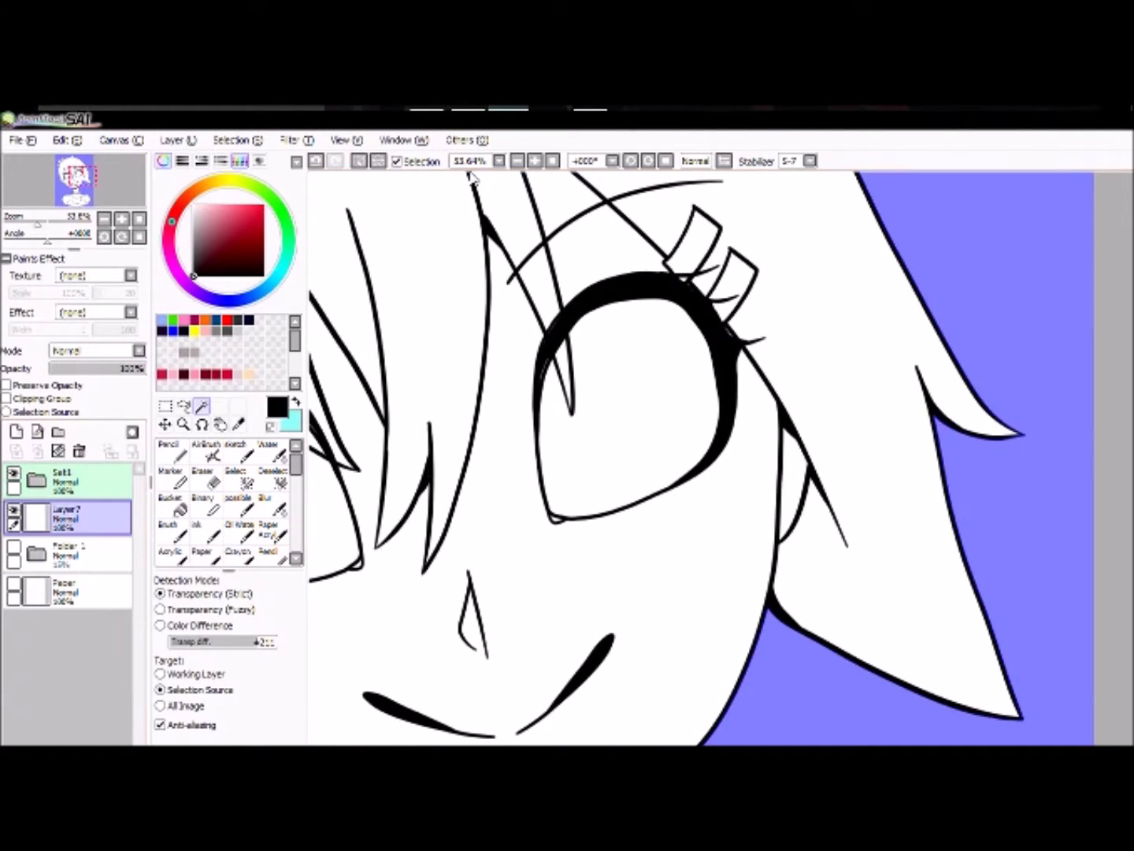
Invert the selection, fill the whole figure with mid gray using the Bucket, and clear the selection.
key("ctrl+i")
scroll(472, 177, "down", 5)
left_click(170, 504)
left_click(195, 352)
left_click(677, 441)
left_click(693, 684)
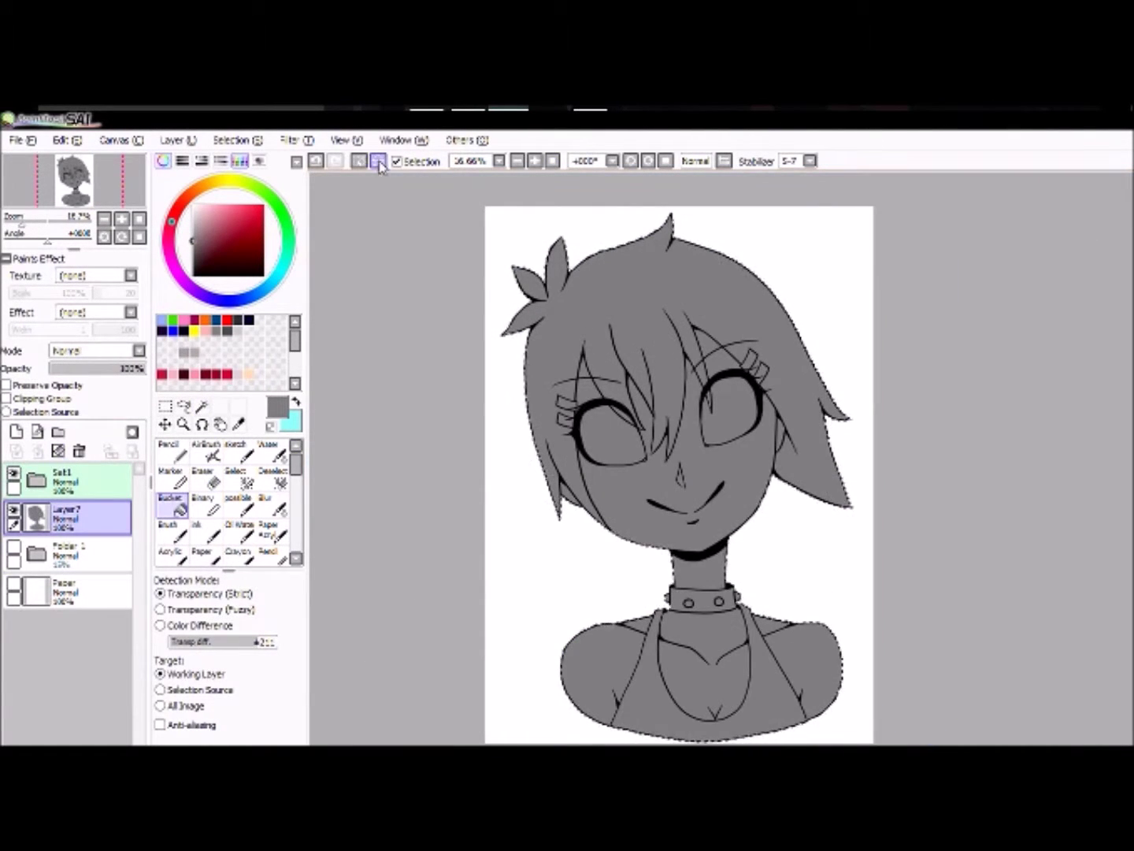
left_click(379, 163)
Create an Overlay layer folder above the gray base, clip it to the base, and add a new layer inside it.
left_click(58, 432)
left_click(71, 398)
left_click(16, 432)
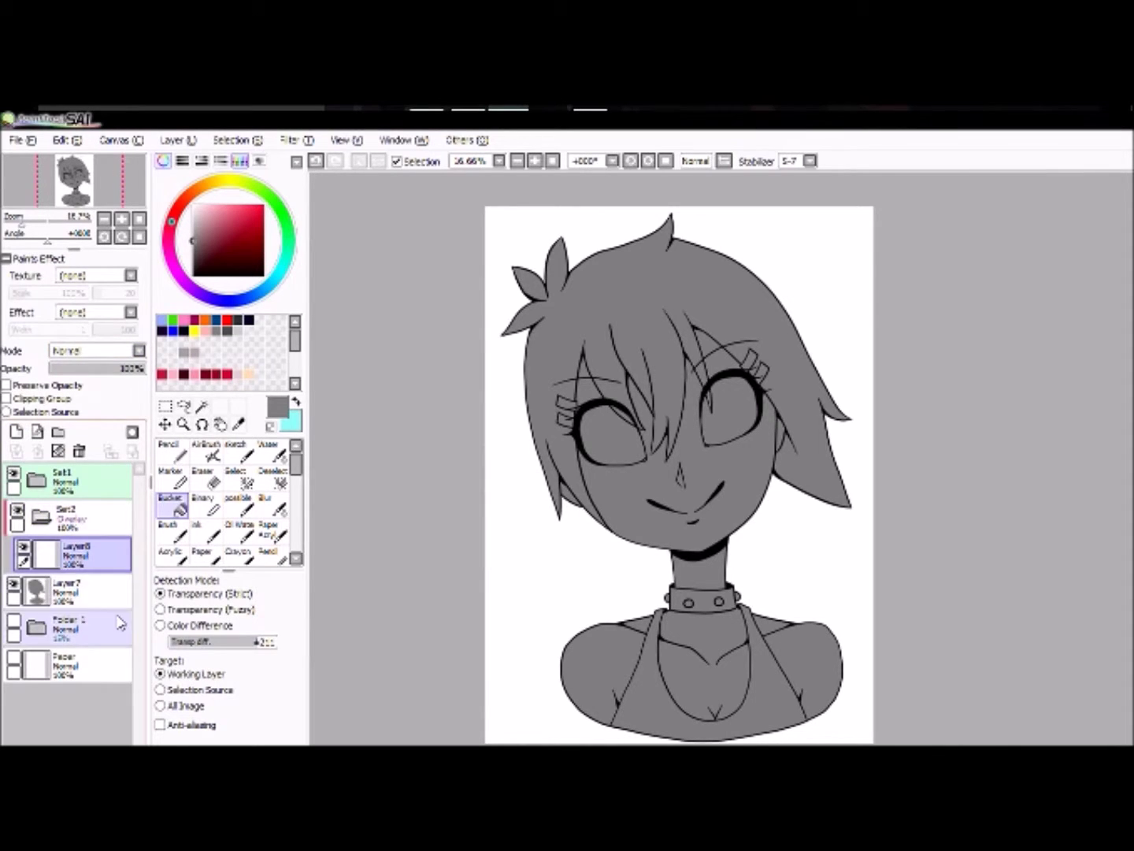
Hide Layer6 in the line art folder and add a new layer above Layer4.
left_click(36, 478)
left_click(202, 405)
left_click(25, 516)
left_click(239, 449)
scroll(677, 504, "up", 5)
left_click(77, 589)
left_click(16, 432)
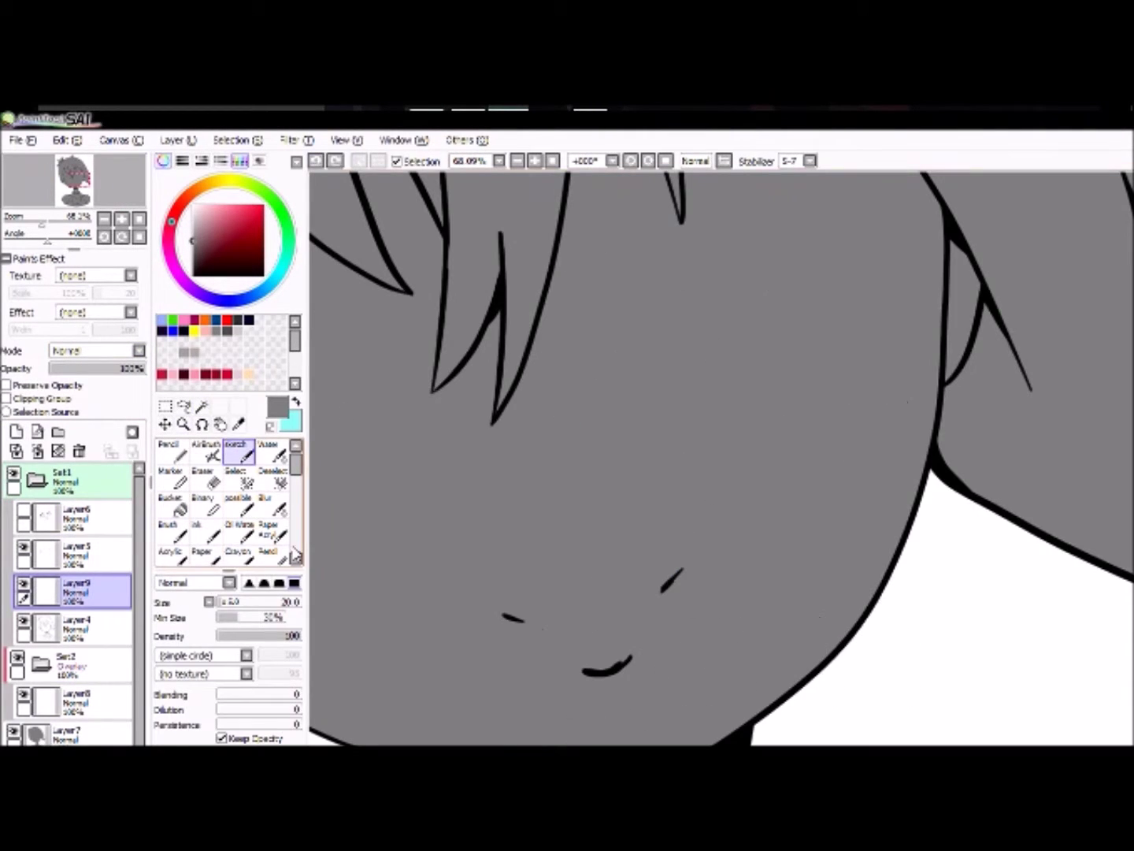
Fill the face, ears, neck, chest and shoulders with light tan on Layer8, and clear the selection.
scroll(417, 409, "up", 5)
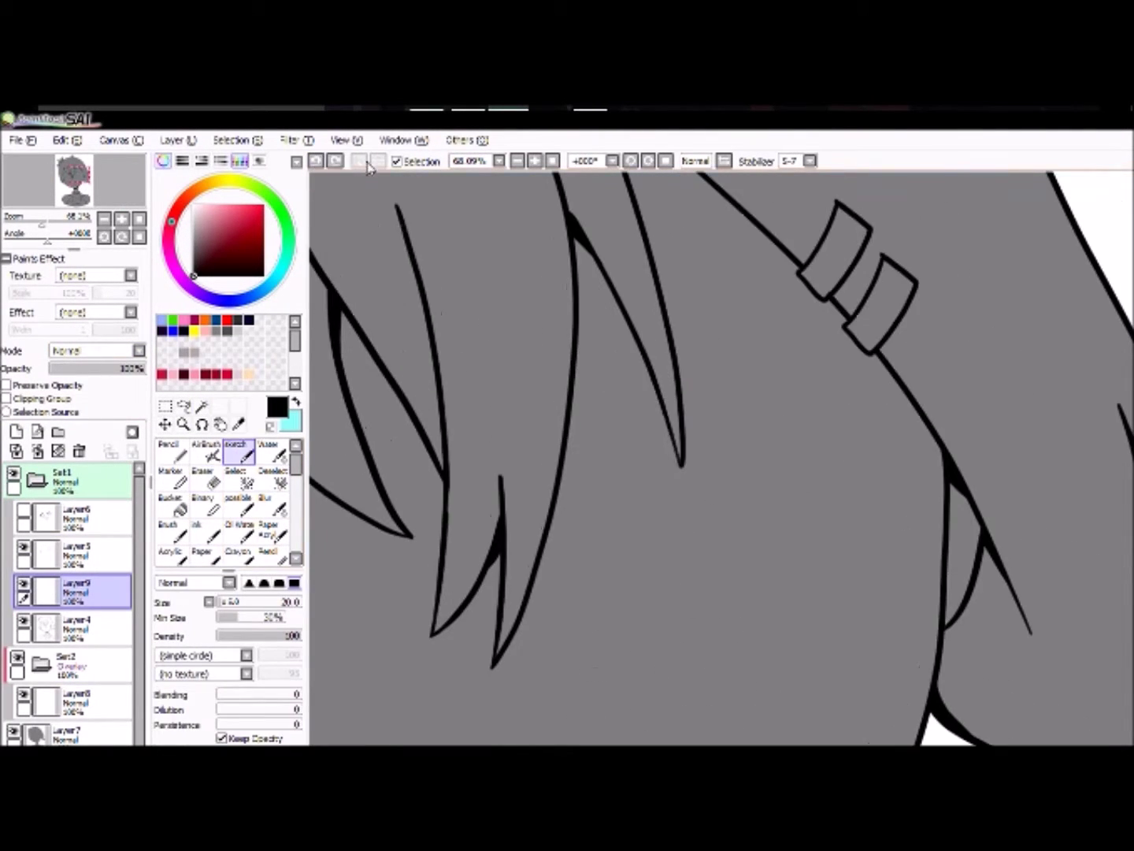
scroll(810, 569, "right", 5)
scroll(810, 570, "up", 5)
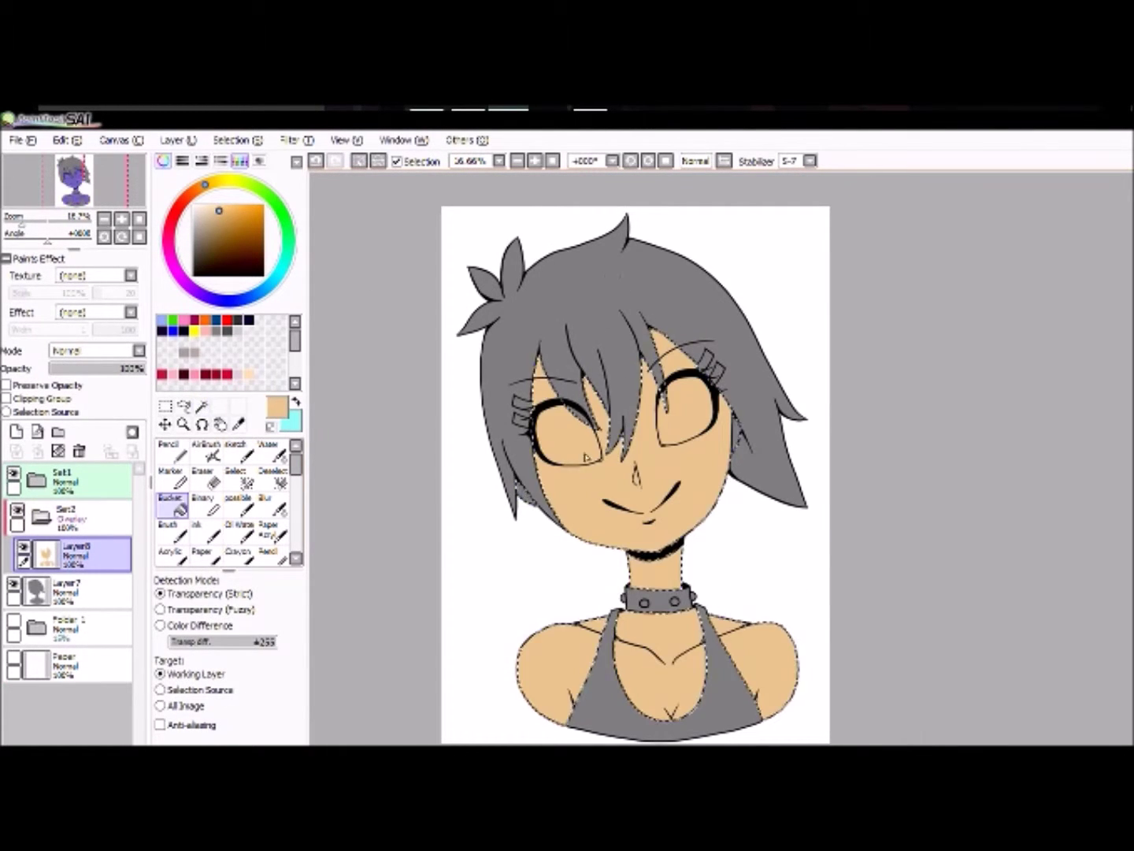
left_click(268, 551)
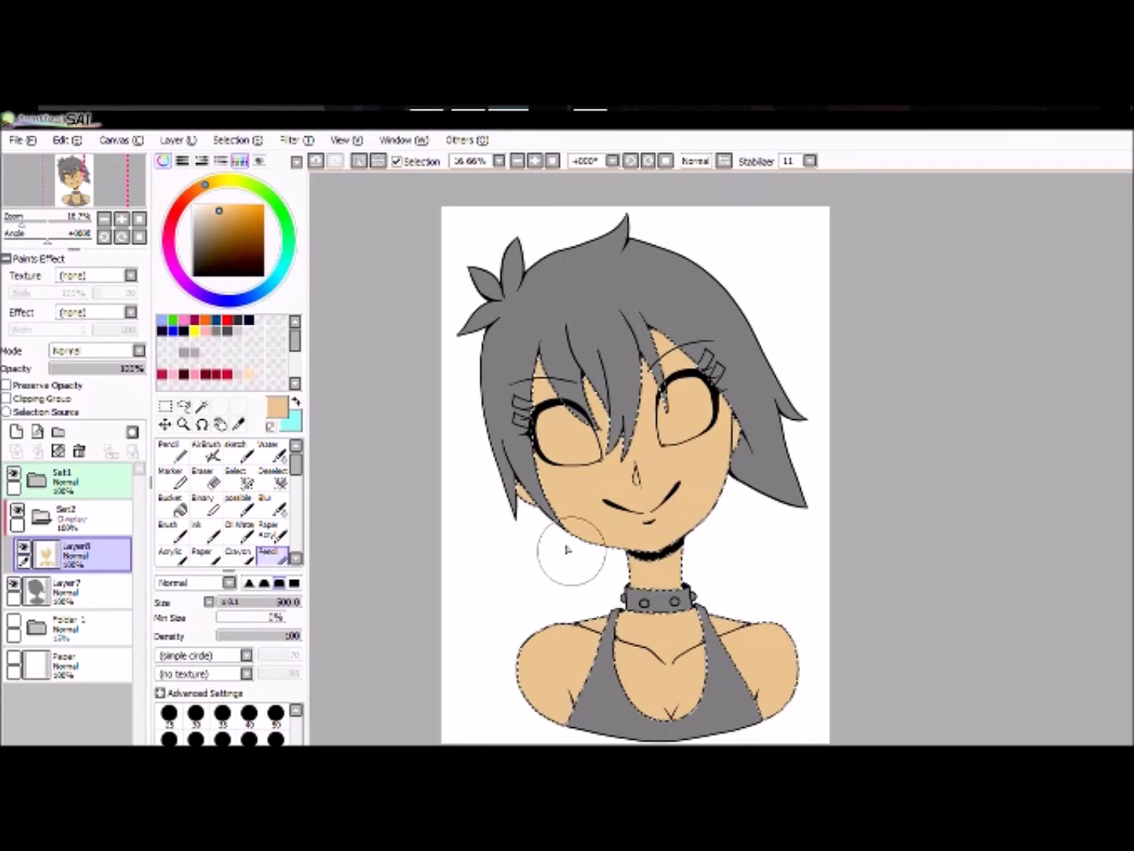
key("ctrl+d")
Duplicate the gray base layer, clip the copy to the base, and select the face and shoulder skin areas.
left_click(87, 516)
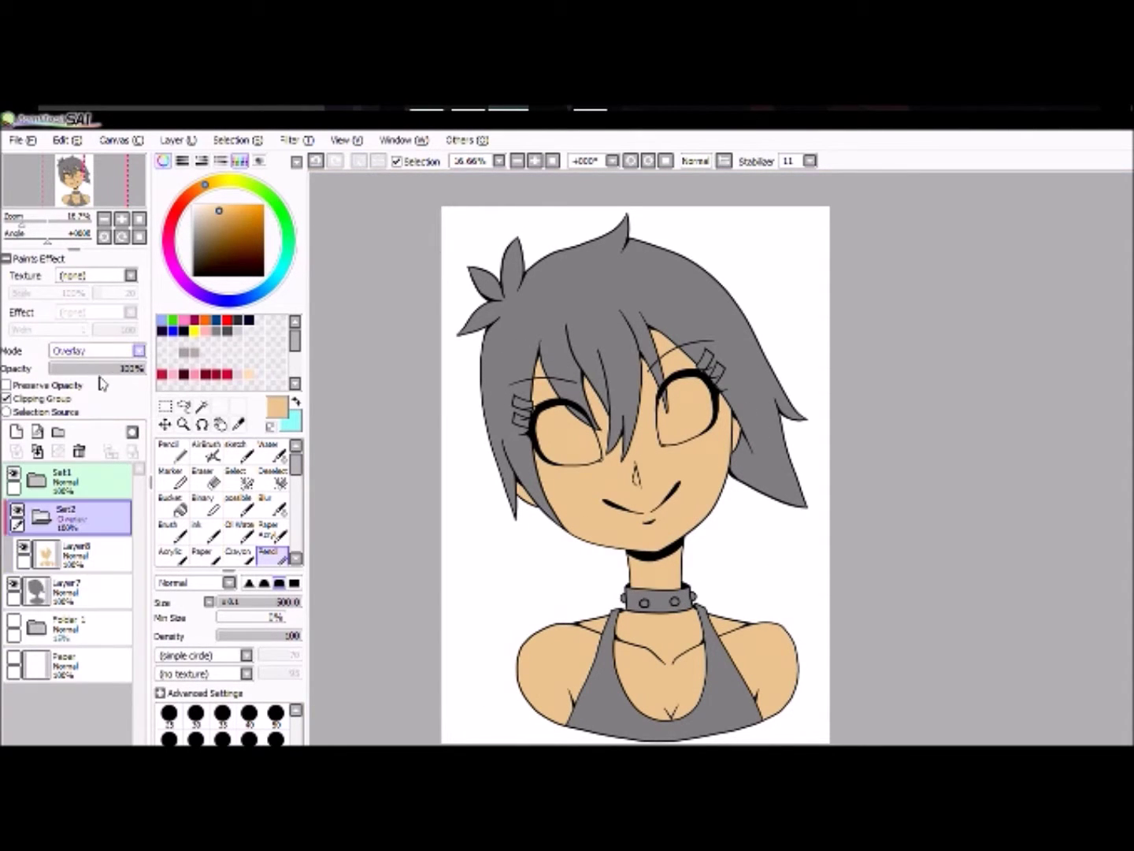
left_click(79, 591)
left_click(36, 451)
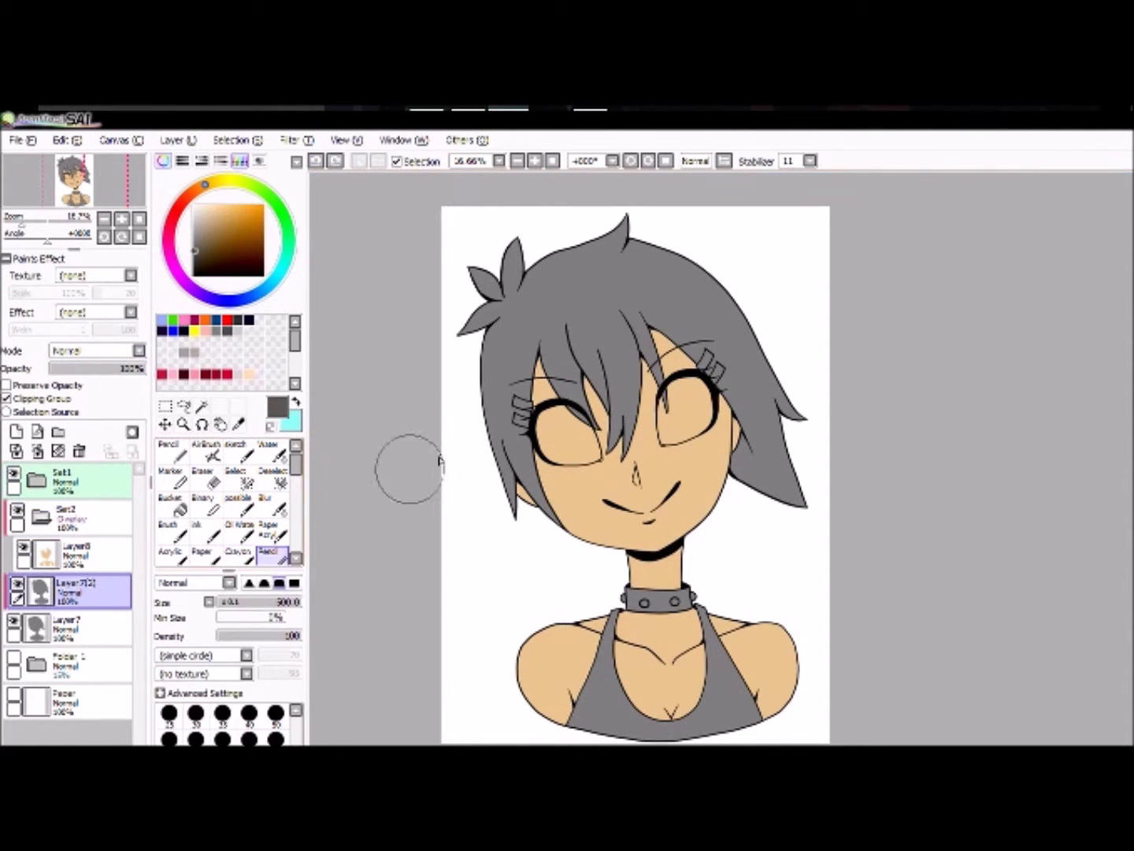
left_click(599, 472)
left_click(552, 677)
left_click(755, 677)
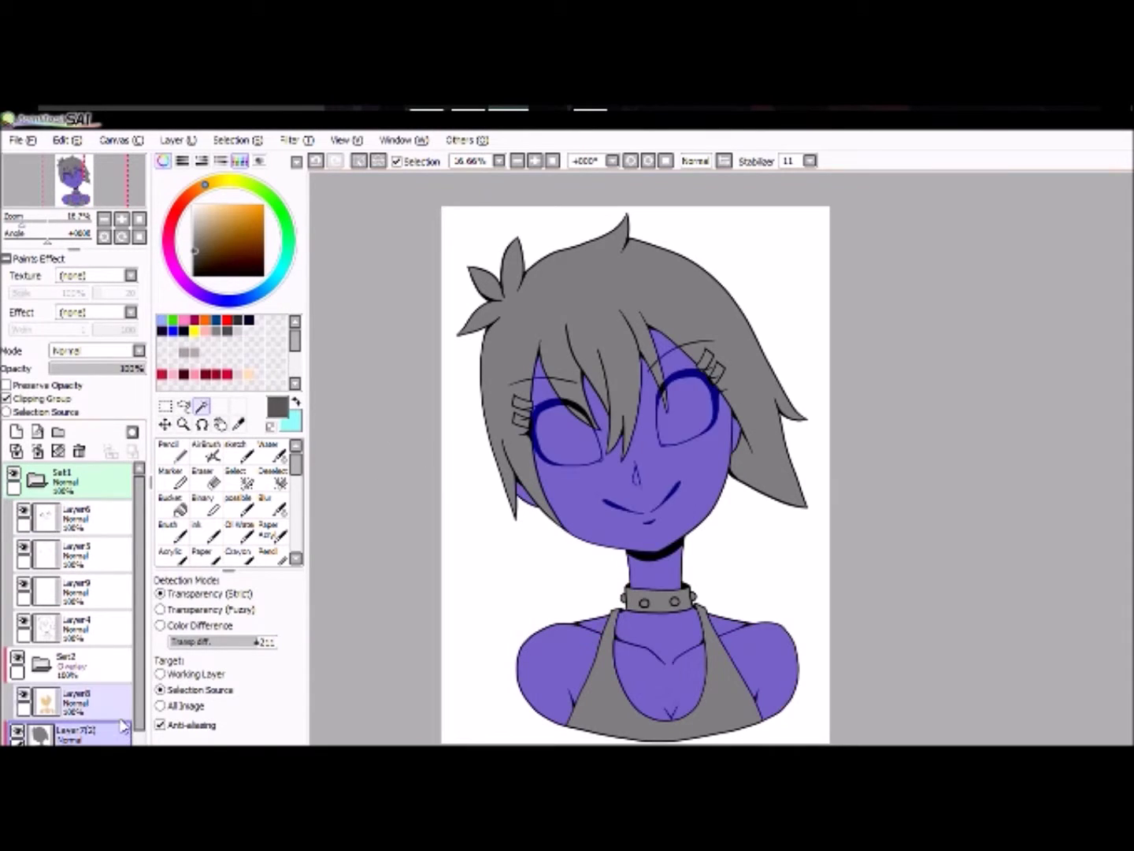
Paint dark gray shadows on the forehead beneath the bangs, using the Pencil at size 50.
left_click(206, 453)
key("ctrl+plus")
left_click_drag(464, 260, 448, 355)
left_click(271, 552)
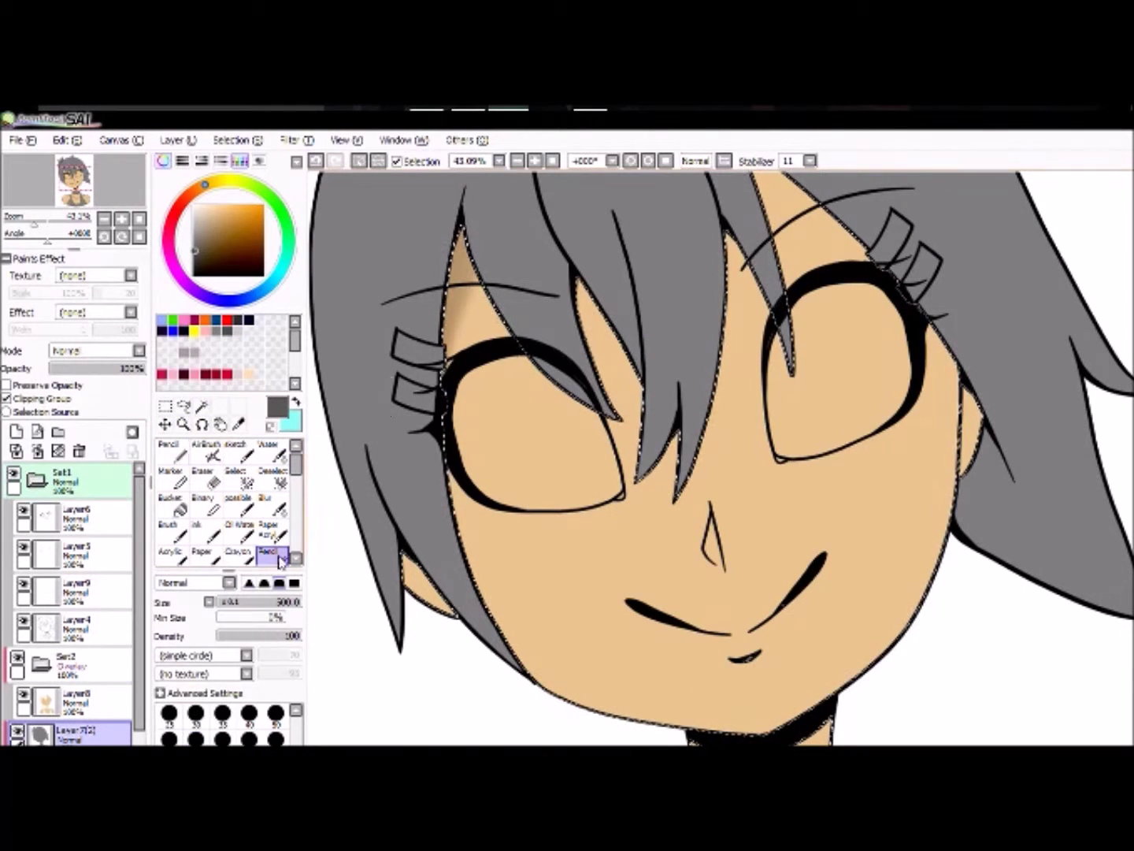
left_click_drag(622, 292, 587, 371)
left_click_drag(748, 237, 698, 472)
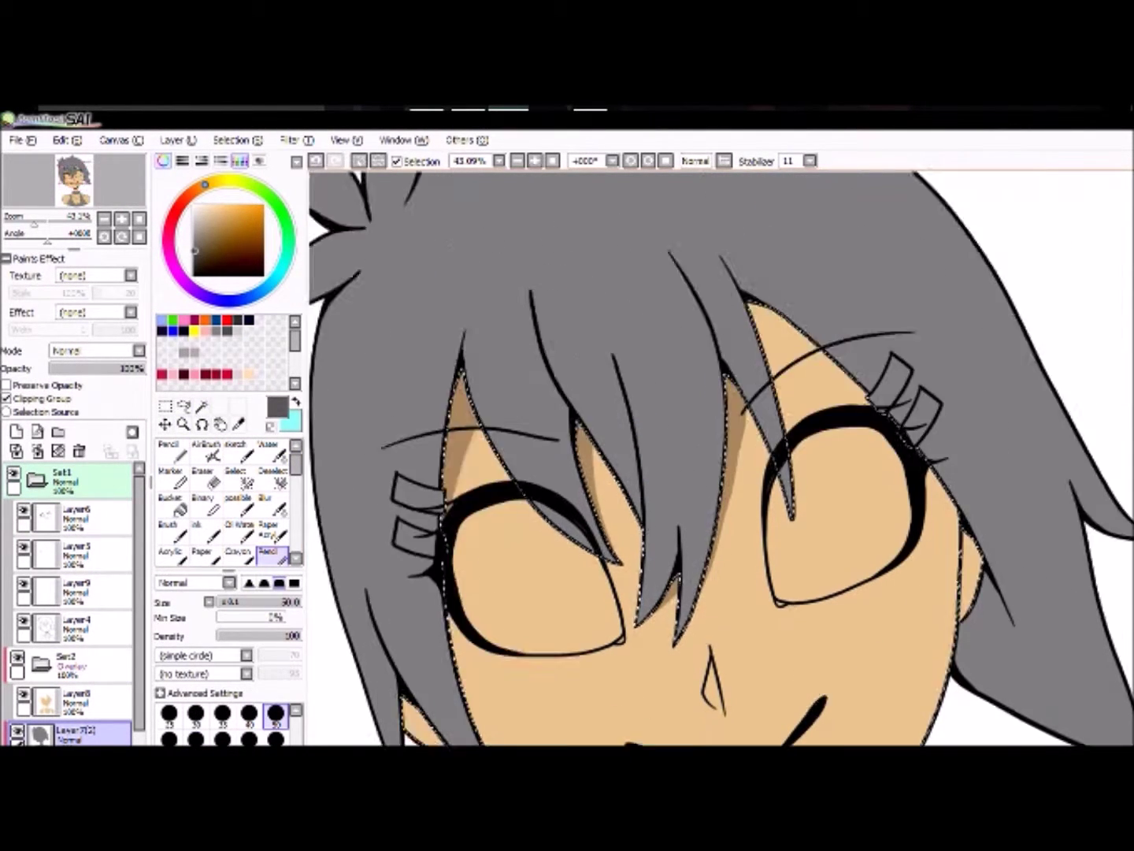
Paint dark gray shadows beside the nose, under the mouth, along the side of the face and below the chin.
key("h")
mouse_move(756, 331)
left_mouse_down()
mouse_move(639, 244)
mouse_move(630, 157)
left_mouse_up()
left_click_drag(646, 486, 670, 497)
left_click_drag(684, 418, 666, 482)
left_click_drag(619, 587, 645, 595)
left_click_drag(934, 268, 858, 605)
left_click_drag(544, 658, 689, 669)
Paint shadows beneath the collarbones, along the inside of the tank top neckline, and above the cleavage.
scroll(630, 472, "down", 5)
left_click_drag(599, 447, 708, 389)
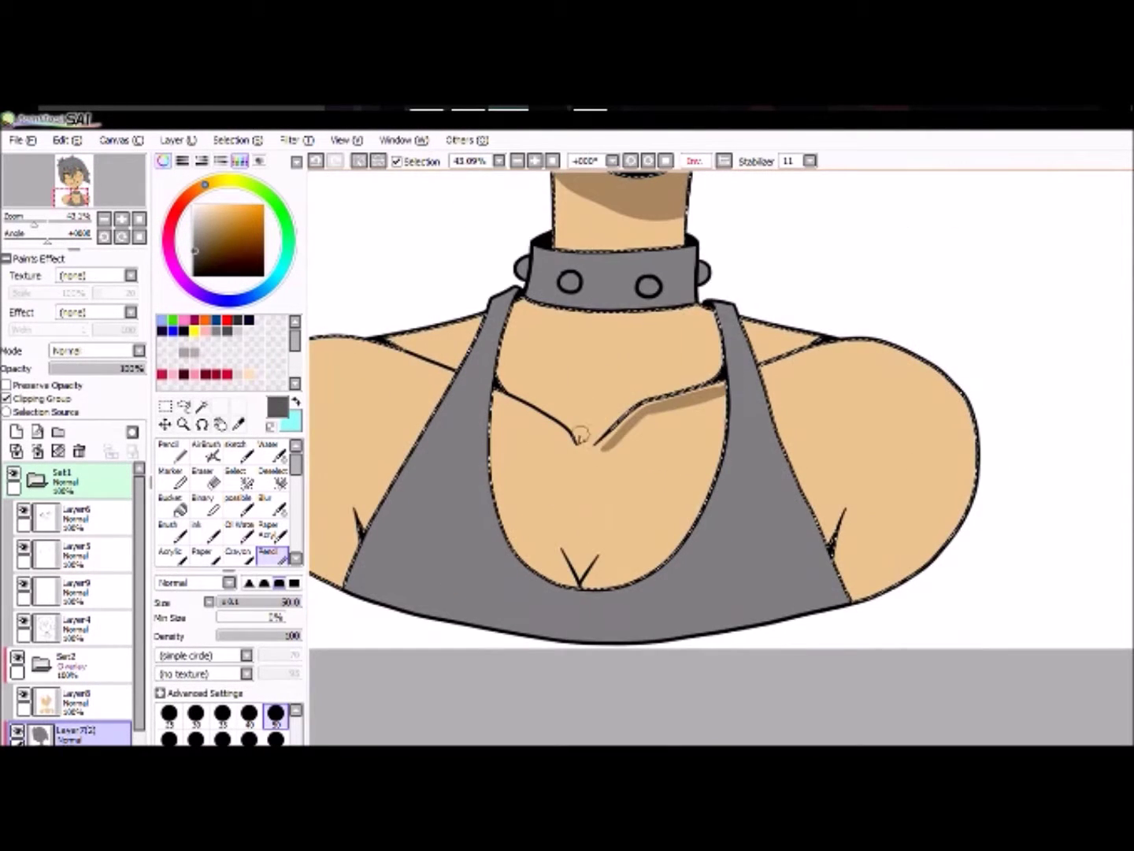
left_click_drag(713, 310, 605, 587)
left_click_drag(712, 442, 606, 579)
left_click_drag(571, 504, 496, 556)
key("h")
left_click_drag(922, 450, 995, 382)
left_click_drag(878, 370, 768, 426)
left_click_drag(875, 534, 585, 534)
mouse_move(550, 378)
left_mouse_down()
mouse_move(437, 429)
mouse_move(524, 429)
left_mouse_up()
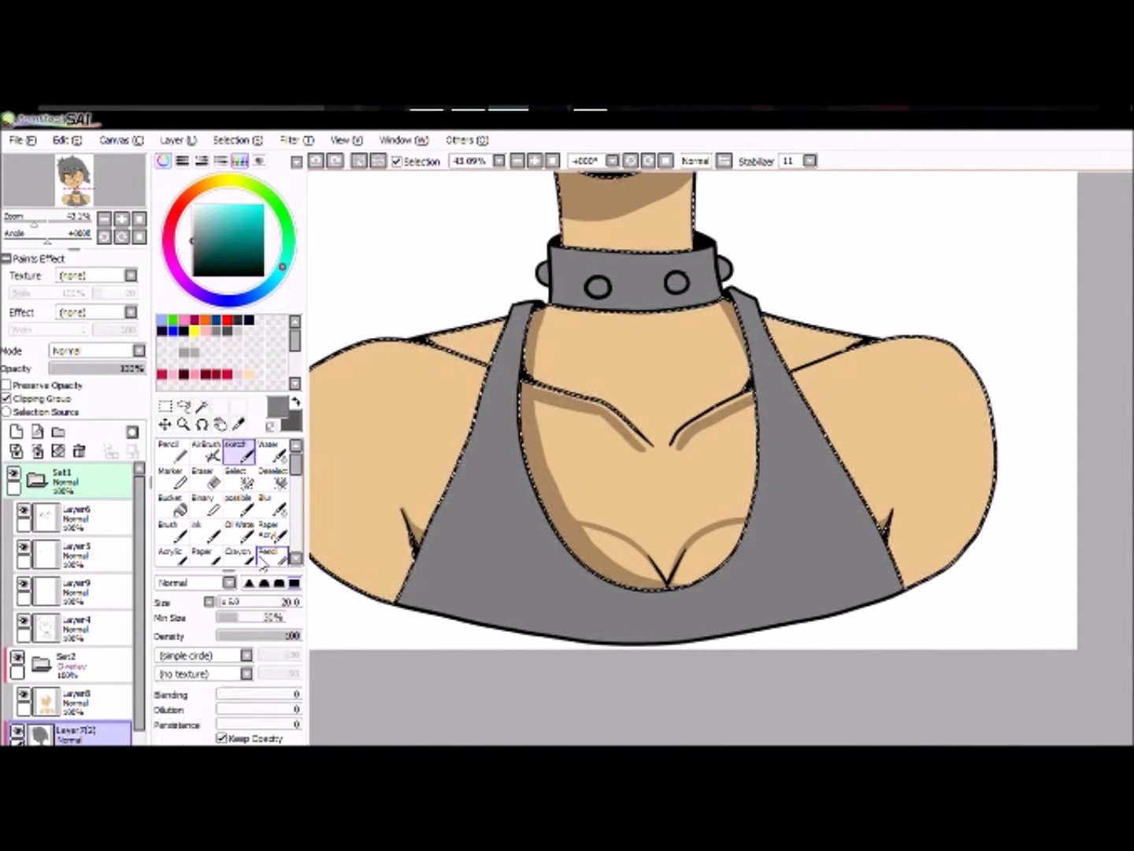
Soften the face shadows under the bangs, along the cheek and around the nose with the Blur tool.
scroll(473, 471, "up", 5)
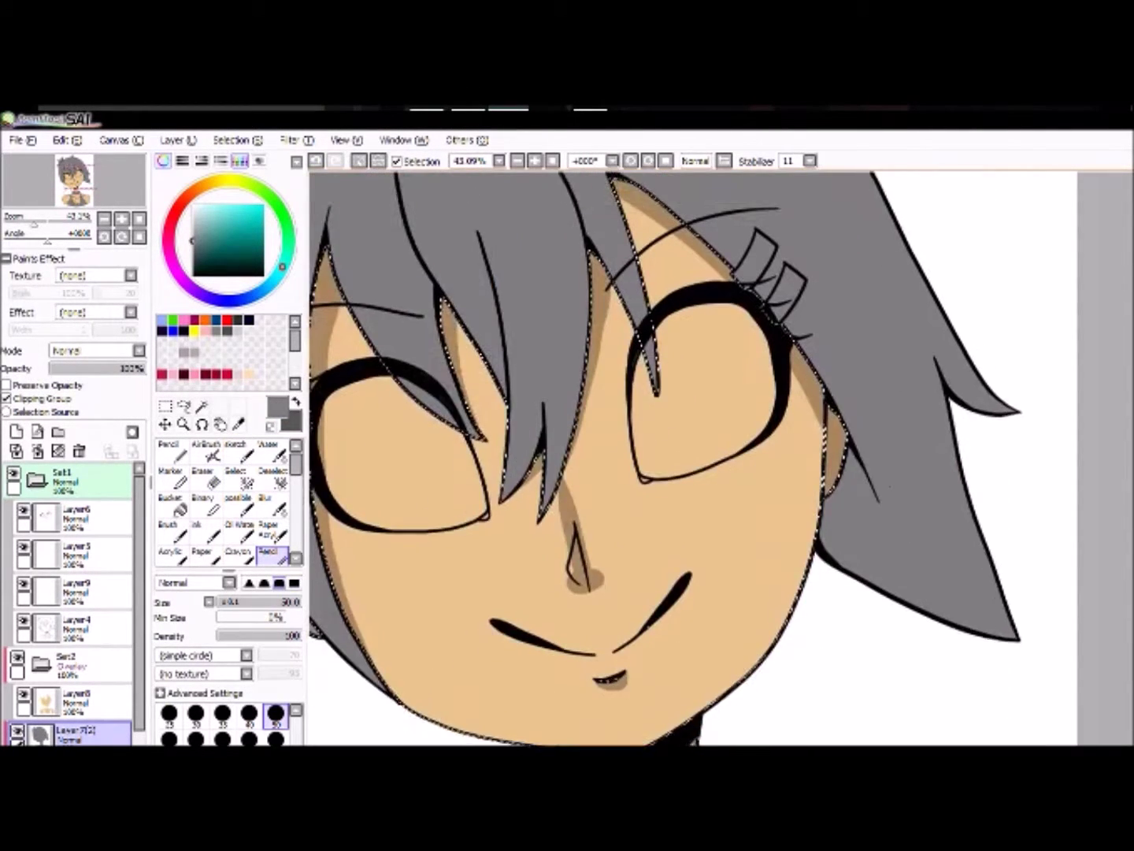
left_click(268, 451)
key("b")
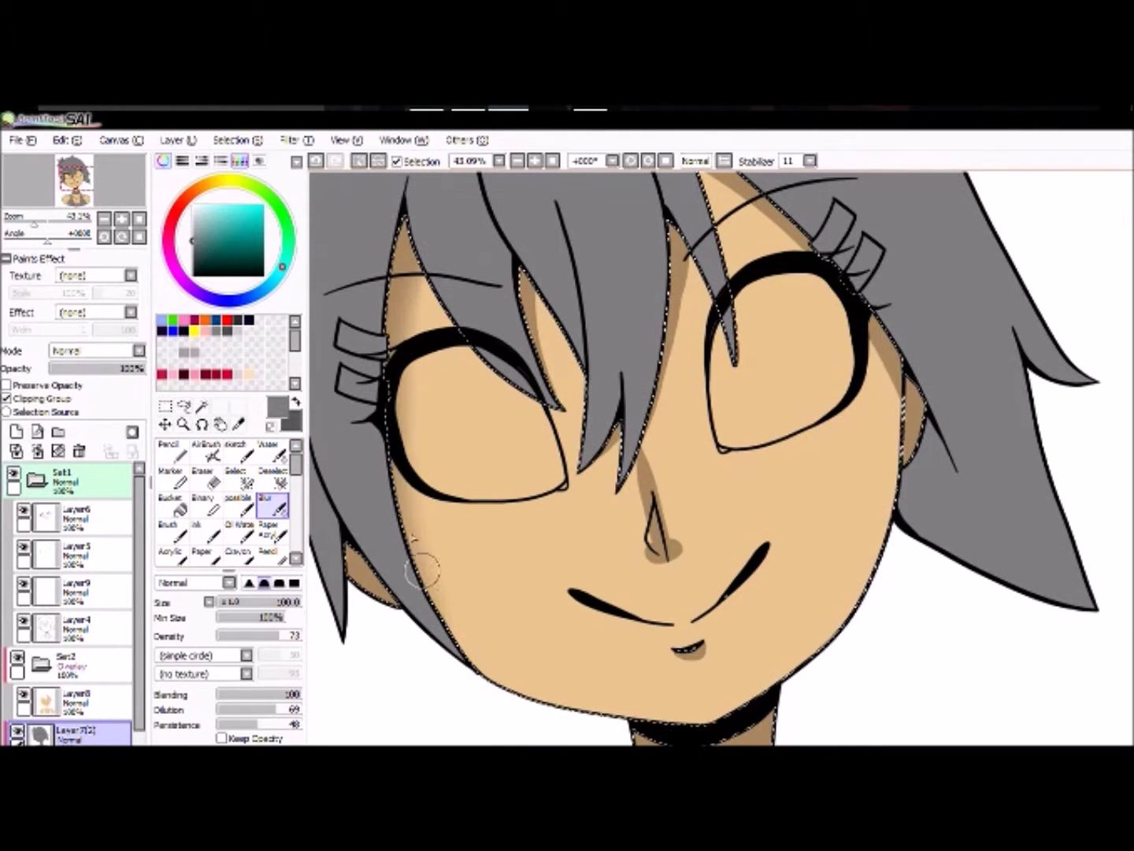
mouse_move(603, 455)
left_mouse_down()
mouse_move(657, 543)
mouse_move(660, 521)
left_mouse_up()
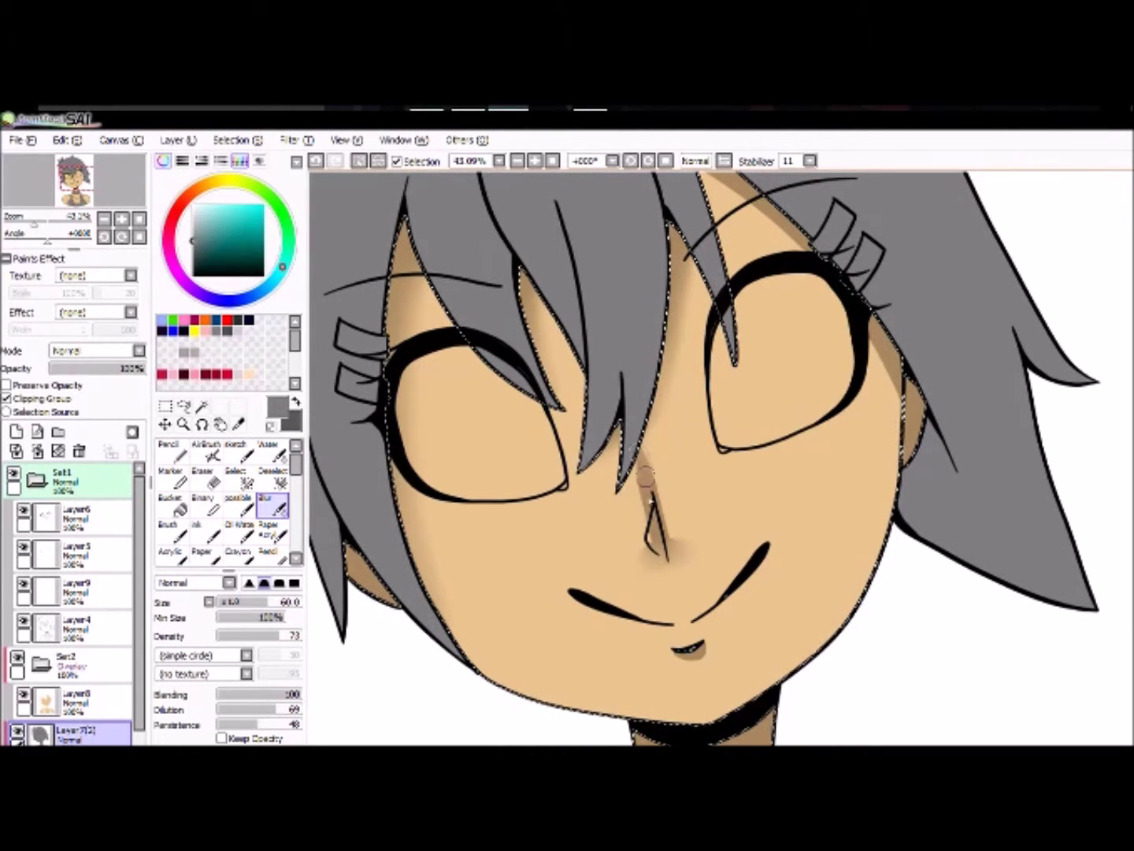
scroll(627, 423, "up", 1)
scroll(622, 433, "right", 2)
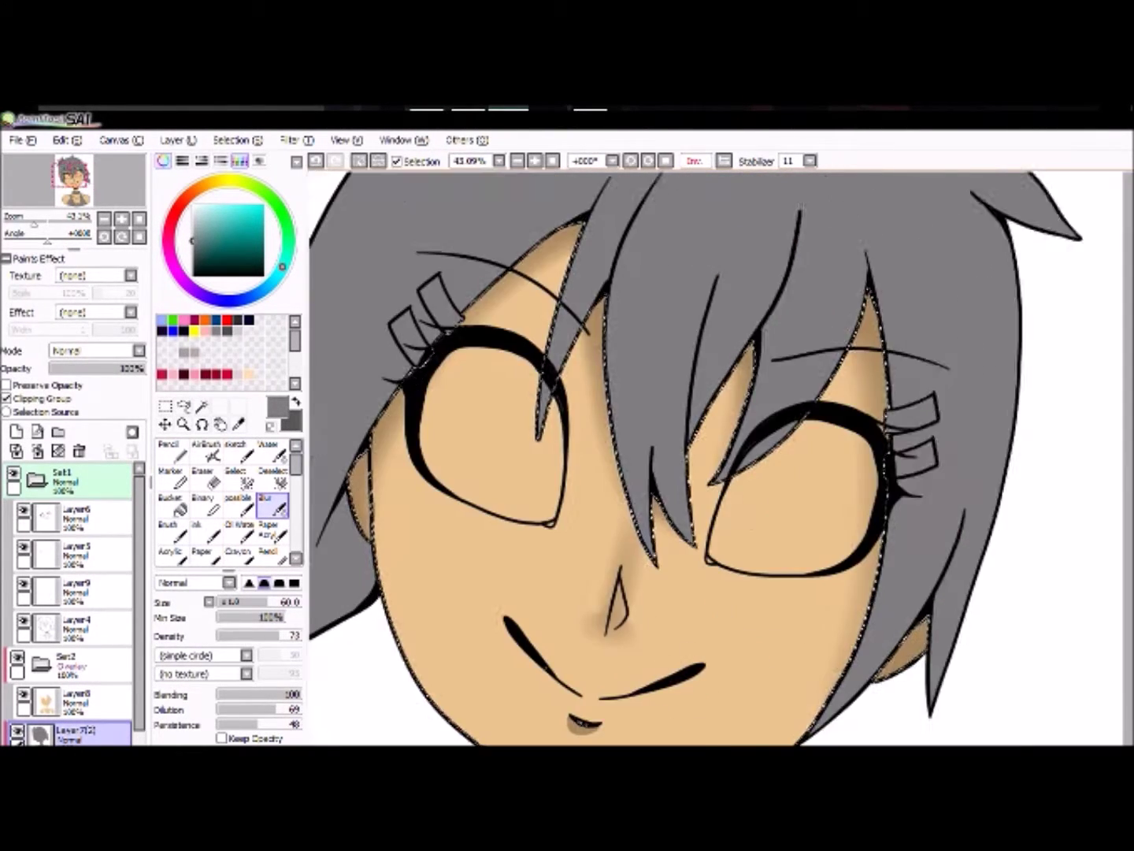
Blend the shadows below the collarbones, along the neckline and over the cleavage with the Blur tool at size 80.
scroll(619, 445, "down", 5)
scroll(614, 453, "down", 4)
scroll(614, 453, "left", 1)
mouse_move(516, 315)
left_mouse_down()
mouse_move(533, 403)
mouse_move(724, 360)
left_mouse_up()
scroll(756, 231, "right", 1)
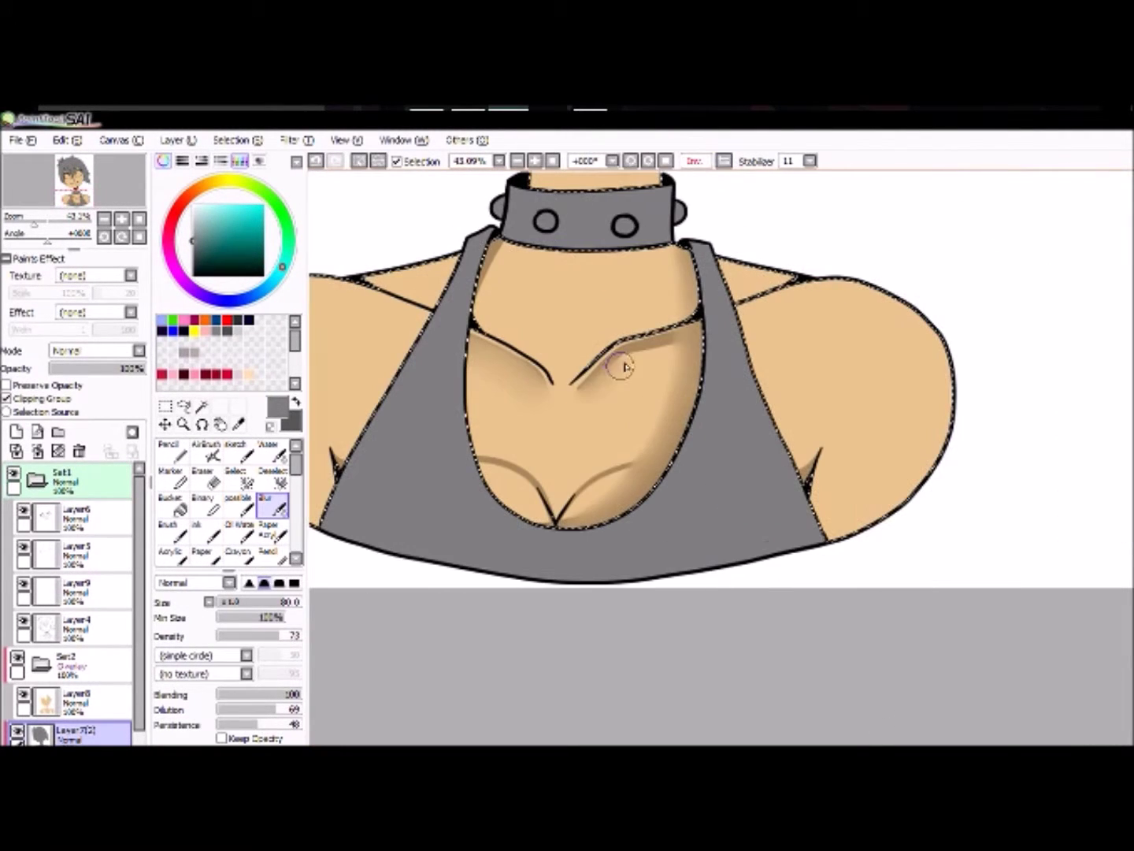
left_click_drag(618, 473, 534, 465)
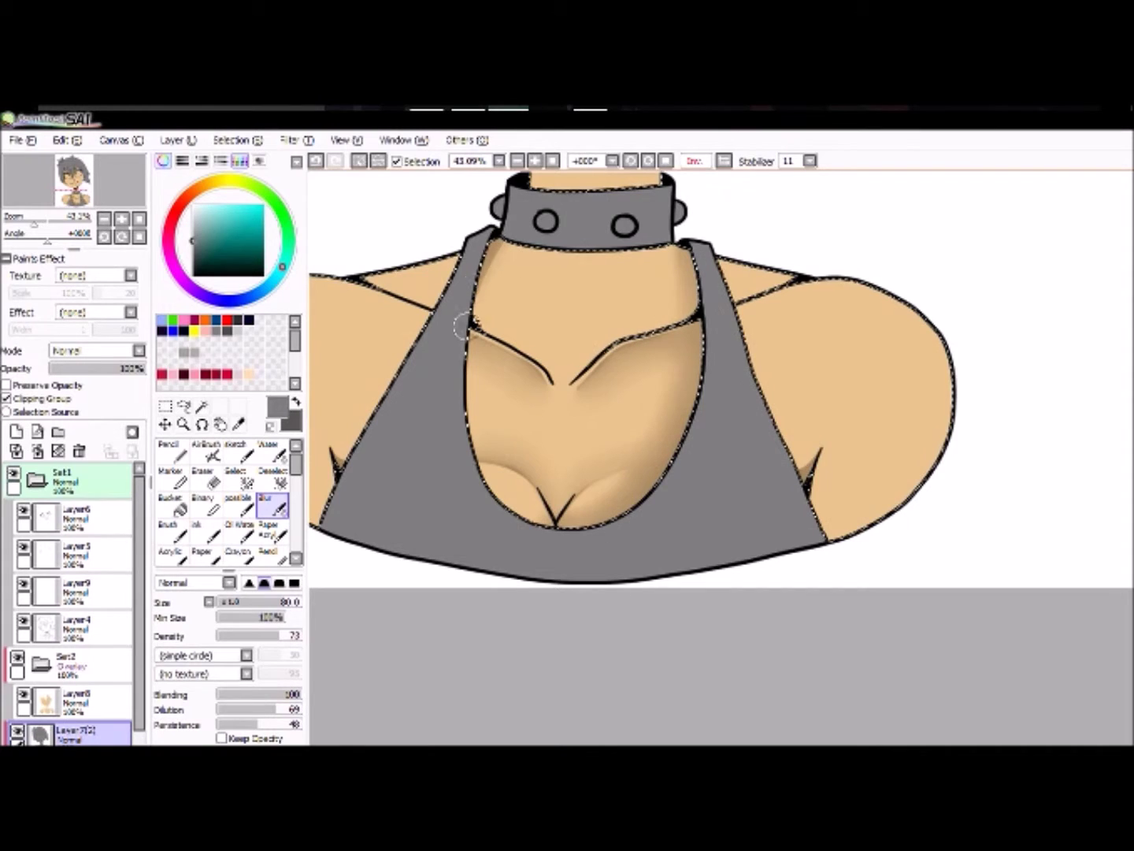
Paint gray shadows on the skin between the tank top straps and the shoulder lines, and blend them with Blur.
key("e")
scroll(678, 482, "left", 3)
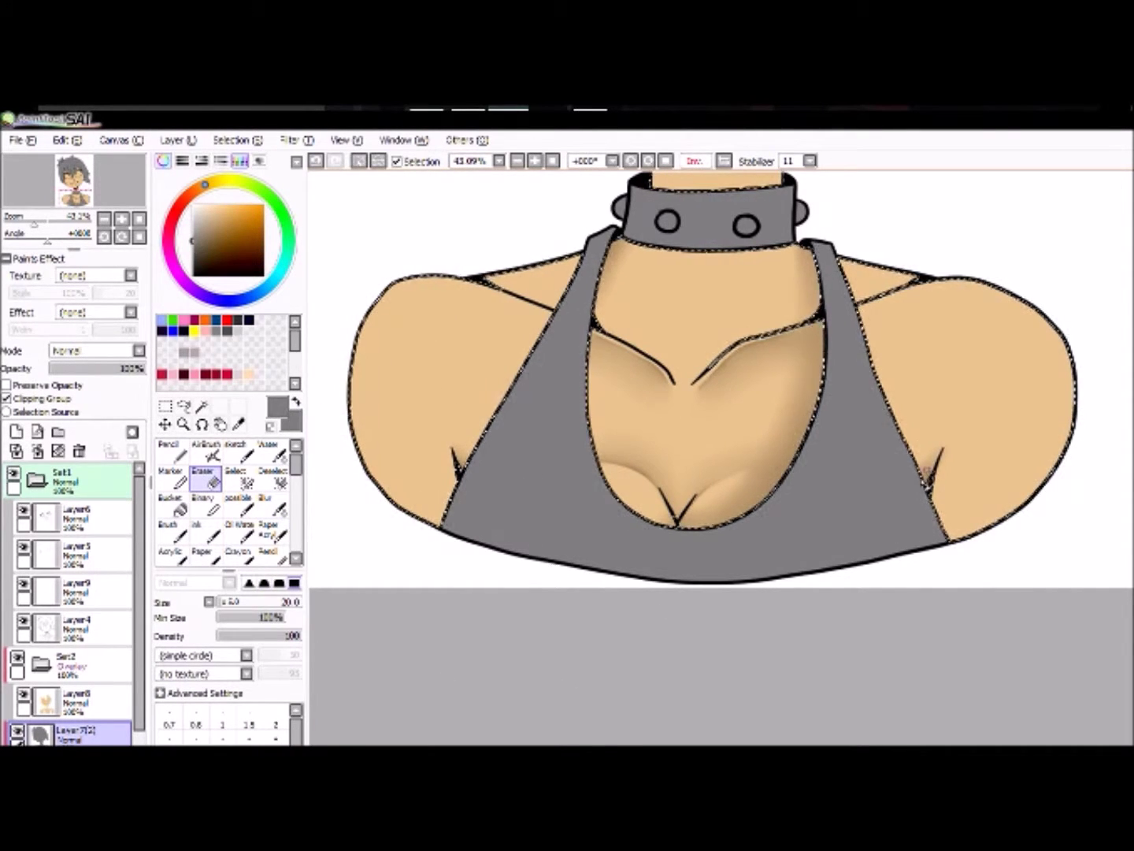
scroll(840, 504, "up", 5)
key("n")
scroll(634, 584, "down", 4)
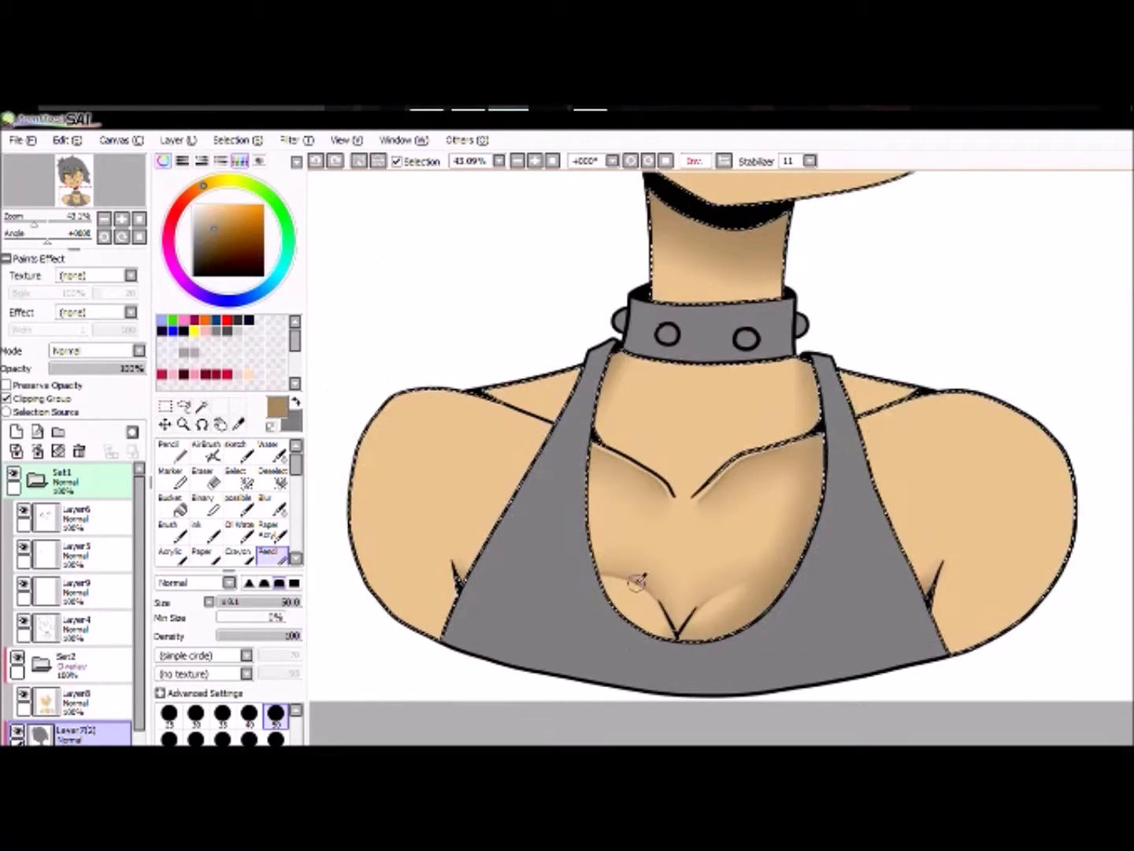
scroll(634, 551, "up", 3)
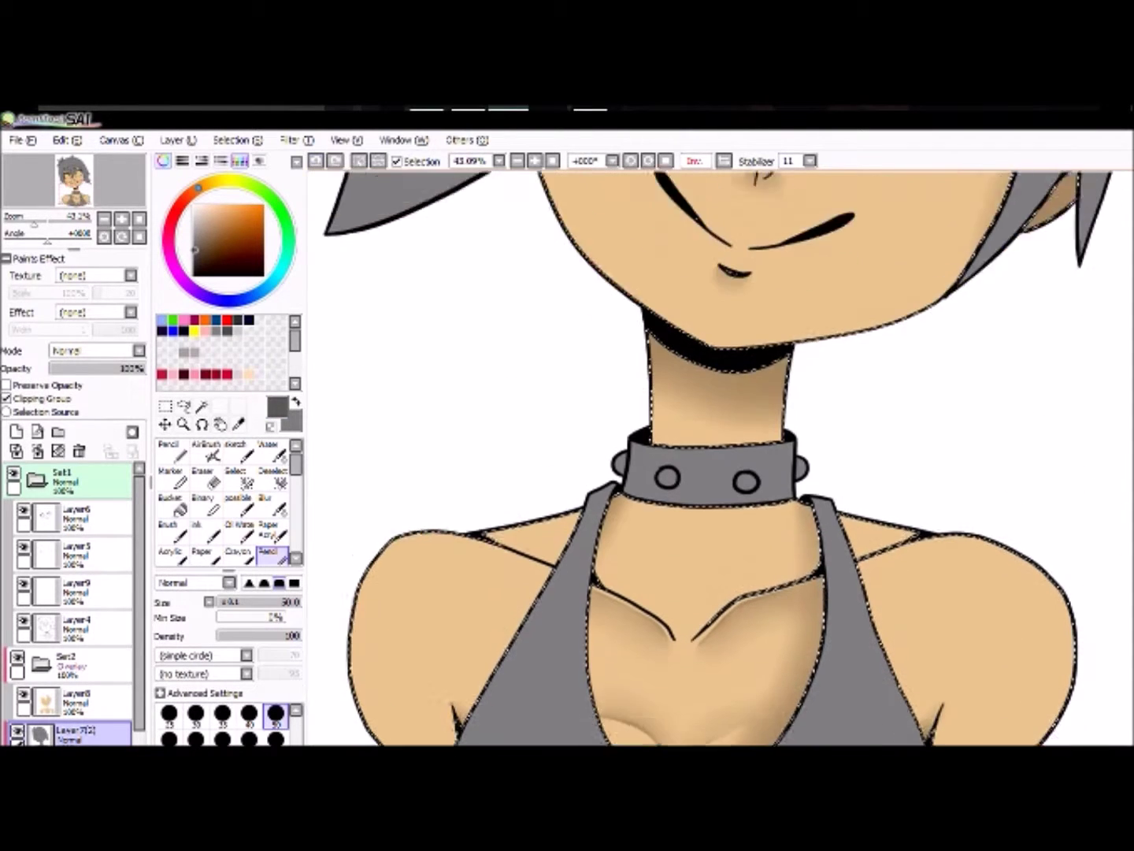
scroll(709, 473, "down", 1)
left_click(271, 449)
left_click(272, 504)
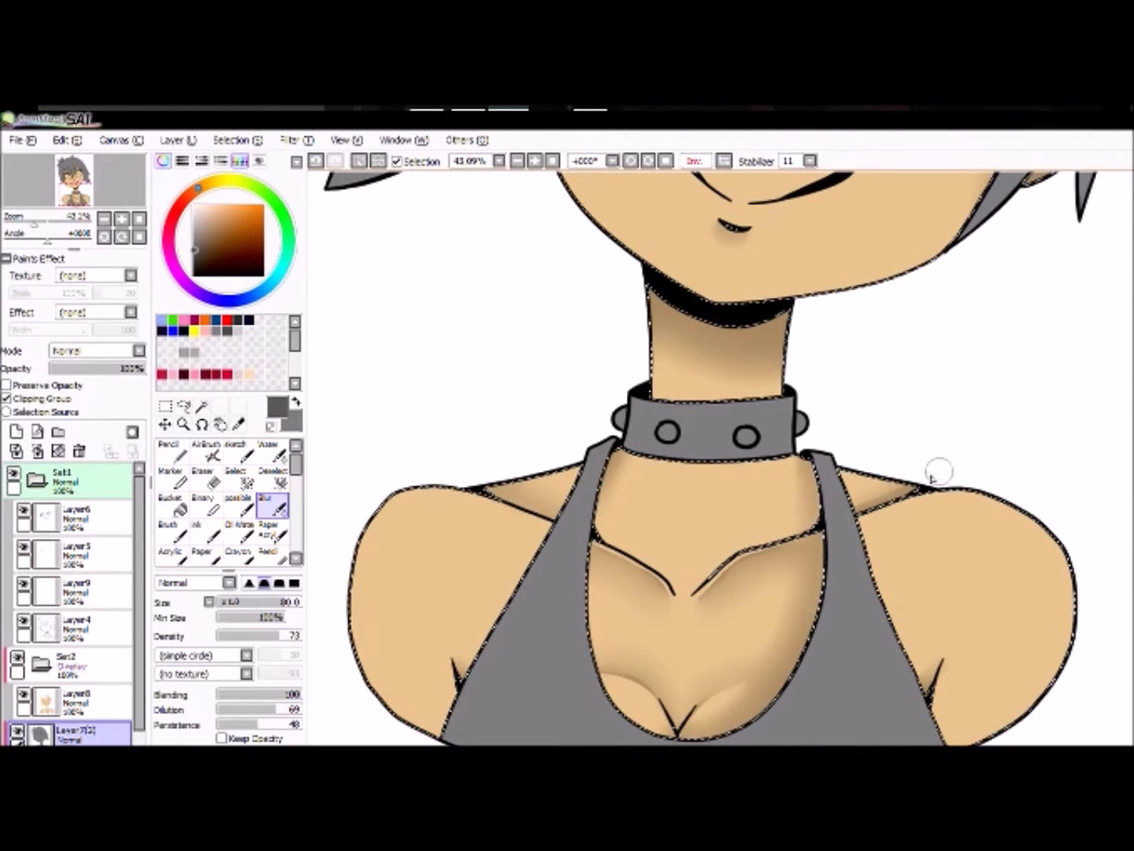
Paint a near-white highlight above the cleavage and blend it into the skin with Blur.
scroll(788, 473, "down", 3)
left_click(273, 450)
left_click_drag(709, 494, 756, 472)
left_click(272, 505)
mouse_move(661, 473)
left_mouse_down()
mouse_move(618, 482)
mouse_move(736, 488)
left_mouse_up()
Add near-white highlights below both collarbones and smooth them into the chest with the Blur tool.
left_click(272, 449)
left_click(272, 504)
mouse_move(594, 341)
left_mouse_down()
mouse_move(660, 398)
mouse_move(760, 357)
left_mouse_up()
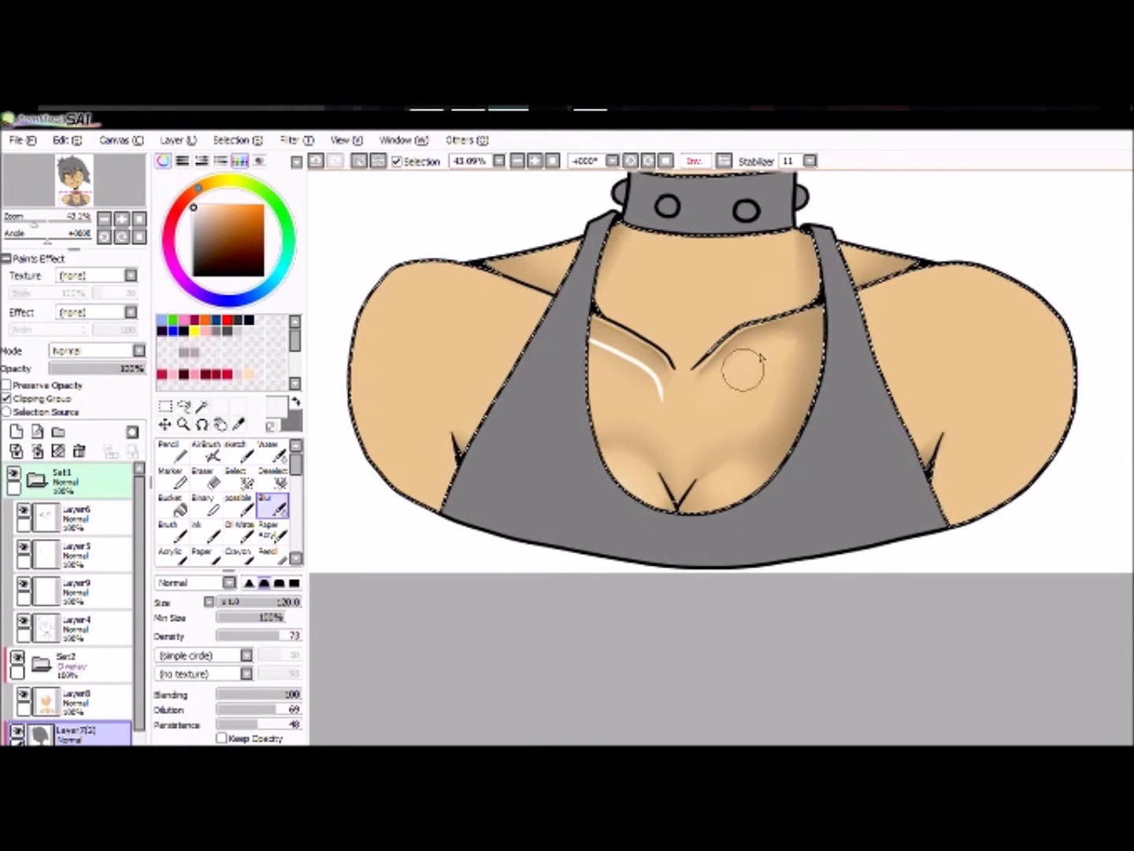
key("h")
scroll(788, 473, "right", 2)
left_click(271, 555)
scroll(442, 355, "up", 2)
left_click(272, 504)
left_click_drag(599, 336, 665, 307)
Paint a curved near-white highlight between the collar and the collarbones, and blend it with Blur at size 160.
scroll(591, 448, "left", 2)
left_click(273, 449)
left_click_drag(736, 437, 630, 477)
left_click(272, 504)
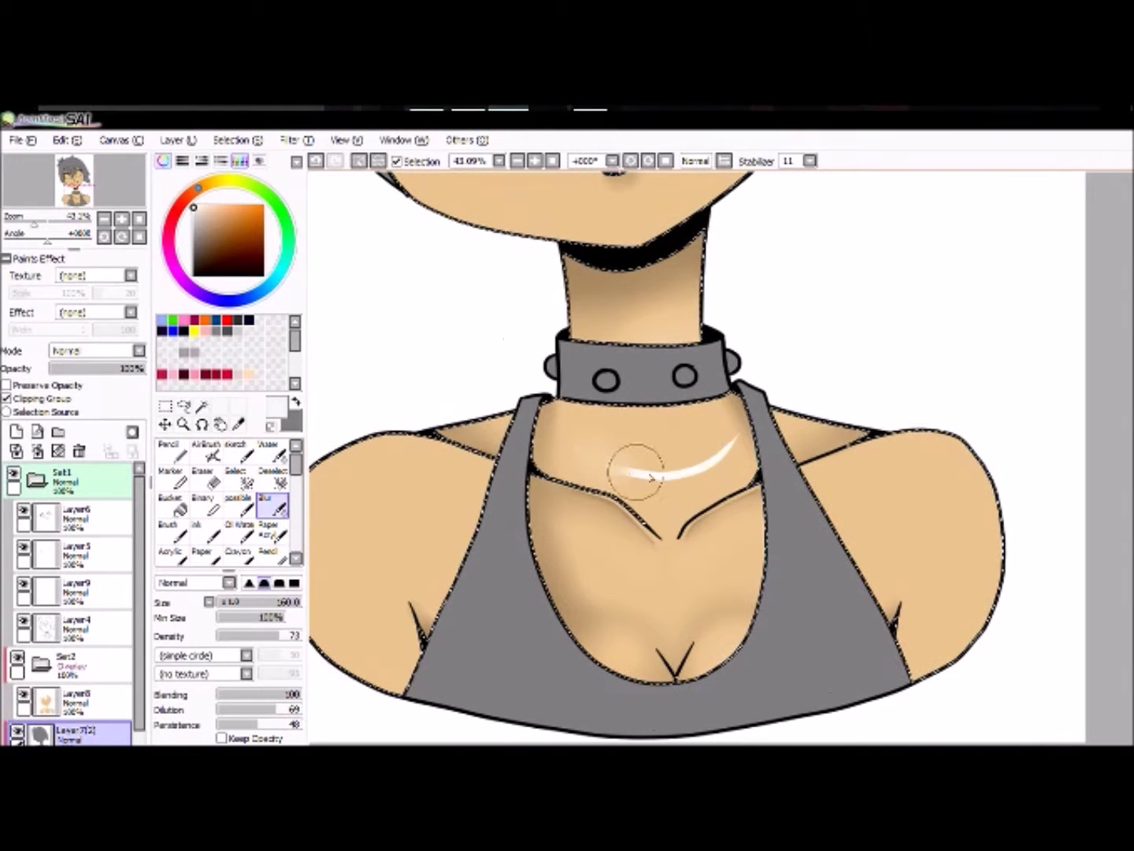
Paint near-white highlights on both shoulders and blur them into the skin.
scroll(661, 473, "left", 2)
left_click(272, 450)
mouse_move(476, 500)
left_mouse_down()
mouse_move(380, 577)
mouse_move(411, 660)
left_mouse_up()
left_click(272, 504)
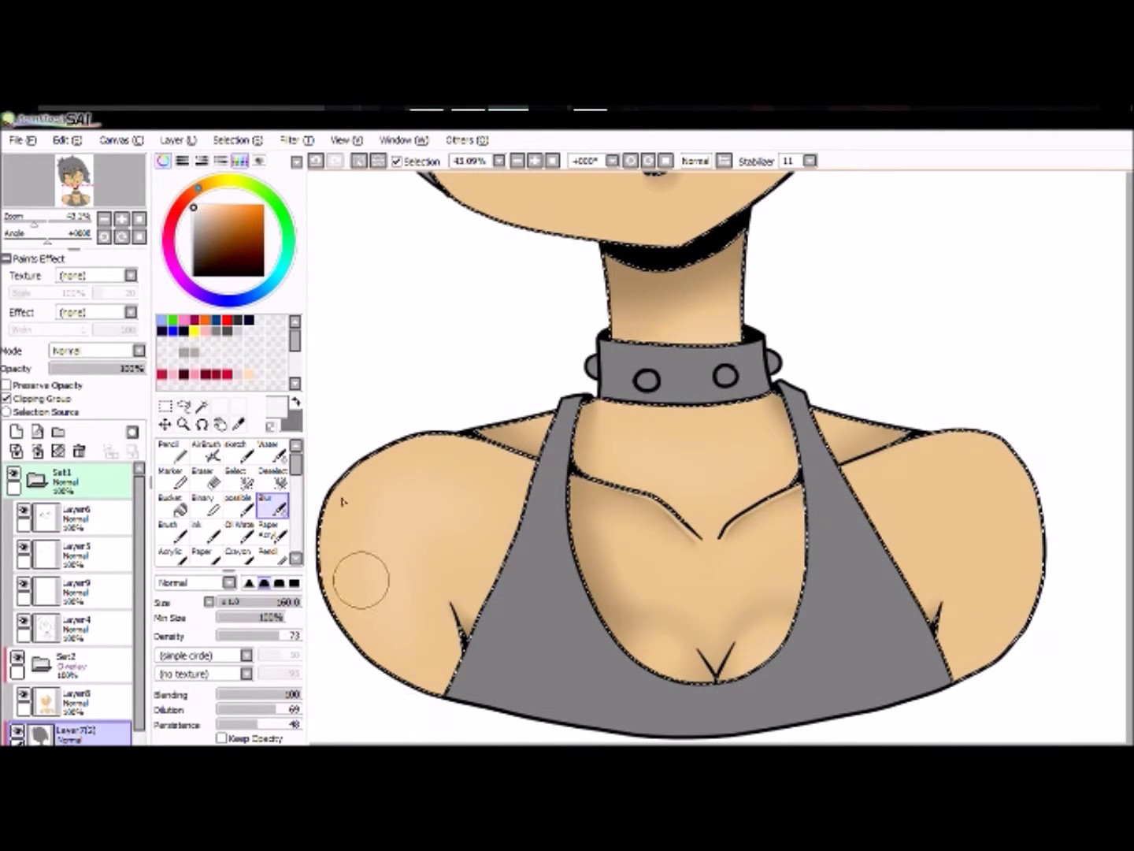
scroll(551, 512, "right", 2)
left_click(272, 449)
left_click_drag(861, 514, 842, 627)
left_click(273, 504)
left_click_drag(868, 523, 890, 526)
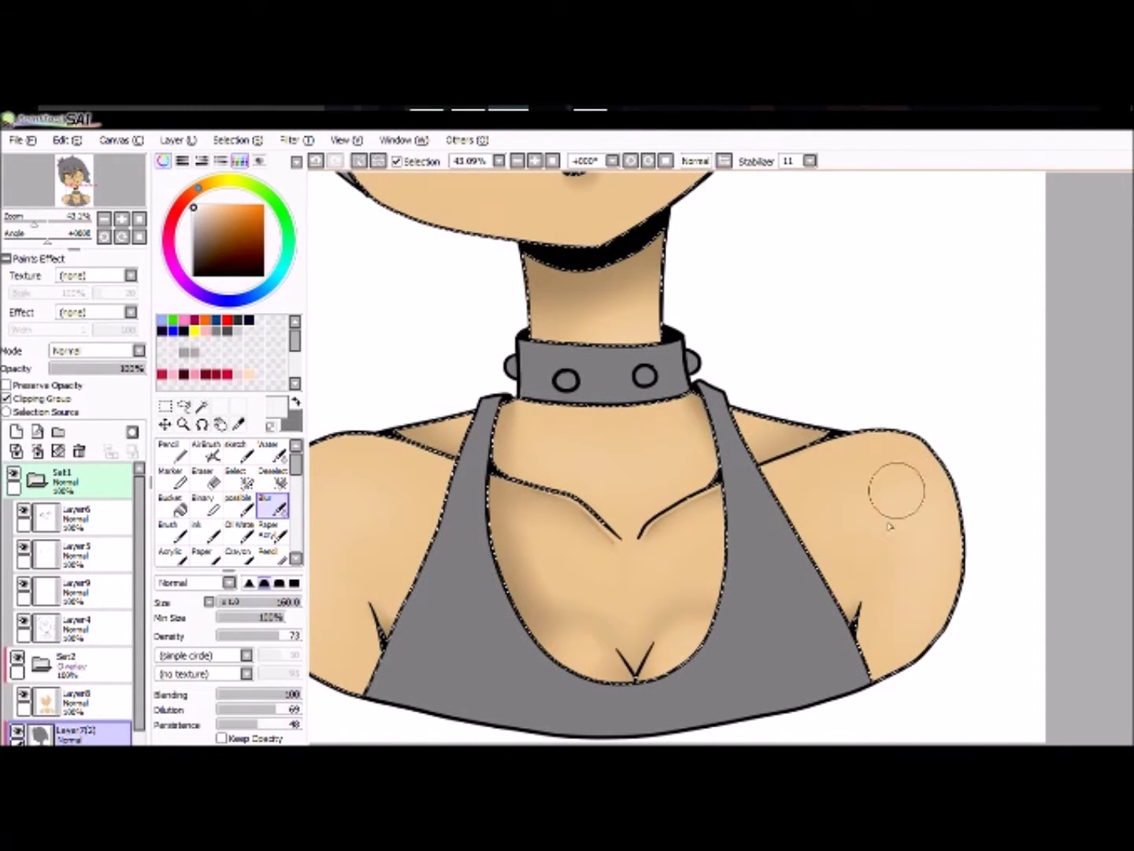
Paint near-white highlights on the face and blend them into the skin with the Blur tool.
left_click(272, 556)
scroll(599, 472, "up", 5)
left_click(276, 738)
left_click_drag(635, 379, 735, 340)
scroll(599, 472, "left", 2)
mouse_move(516, 407)
left_mouse_down()
mouse_move(402, 444)
mouse_move(382, 471)
mouse_move(398, 449)
left_mouse_up()
left_click(272, 504)
mouse_move(780, 347)
left_mouse_down()
mouse_move(721, 405)
mouse_move(732, 540)
left_mouse_up()
left_click(272, 556)
mouse_move(615, 338)
left_mouse_down()
mouse_move(630, 405)
mouse_move(571, 374)
mouse_move(641, 398)
mouse_move(620, 304)
mouse_move(594, 435)
left_mouse_up()
left_click(271, 504)
left_click(272, 555)
scroll(994, 442, "down", 5)
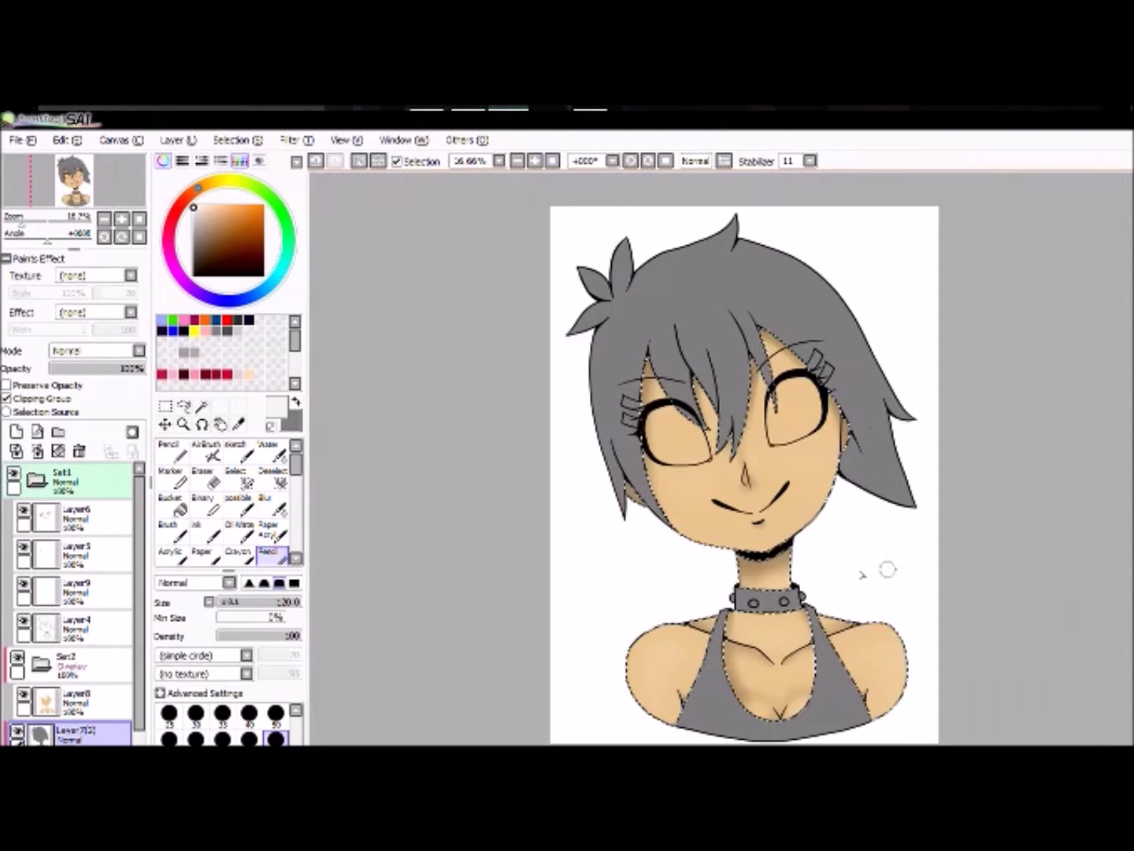
Shade the inside of the nose outline in dark gray with the Pencil at size 9, ready for blending with Blur.
left_click_drag(426, 442, 575, 603)
scroll(575, 603, "down", 3)
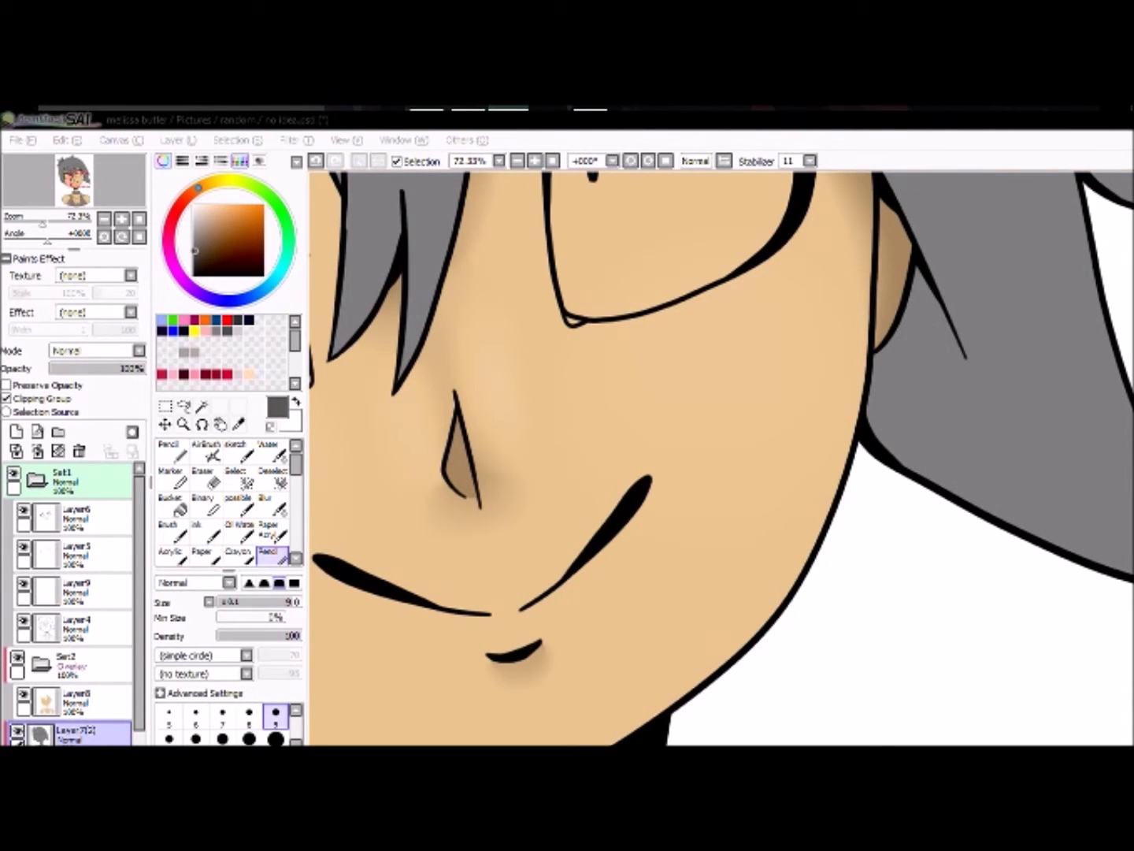
left_click(272, 504)
Draw thin white highlights directly beneath the collarbone lines with the Pencil at size 4.
left_click(517, 159)
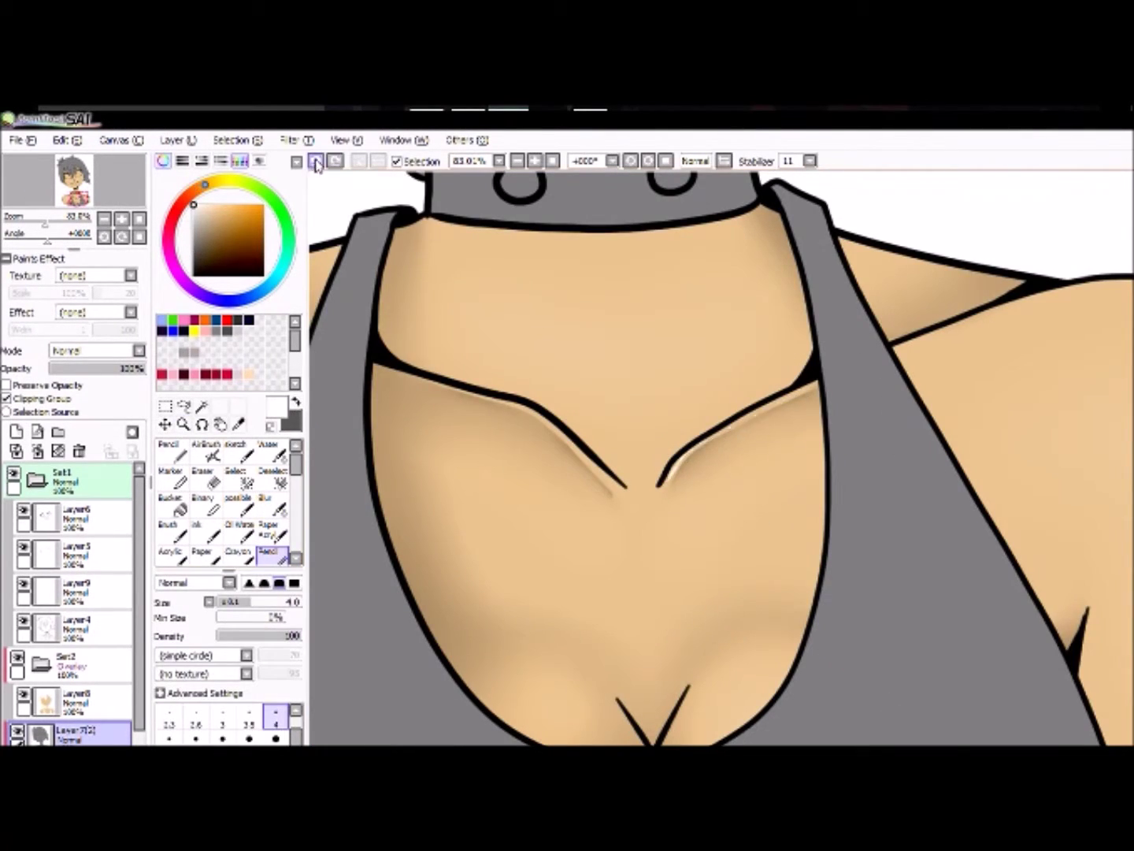
left_click_drag(812, 387, 749, 424)
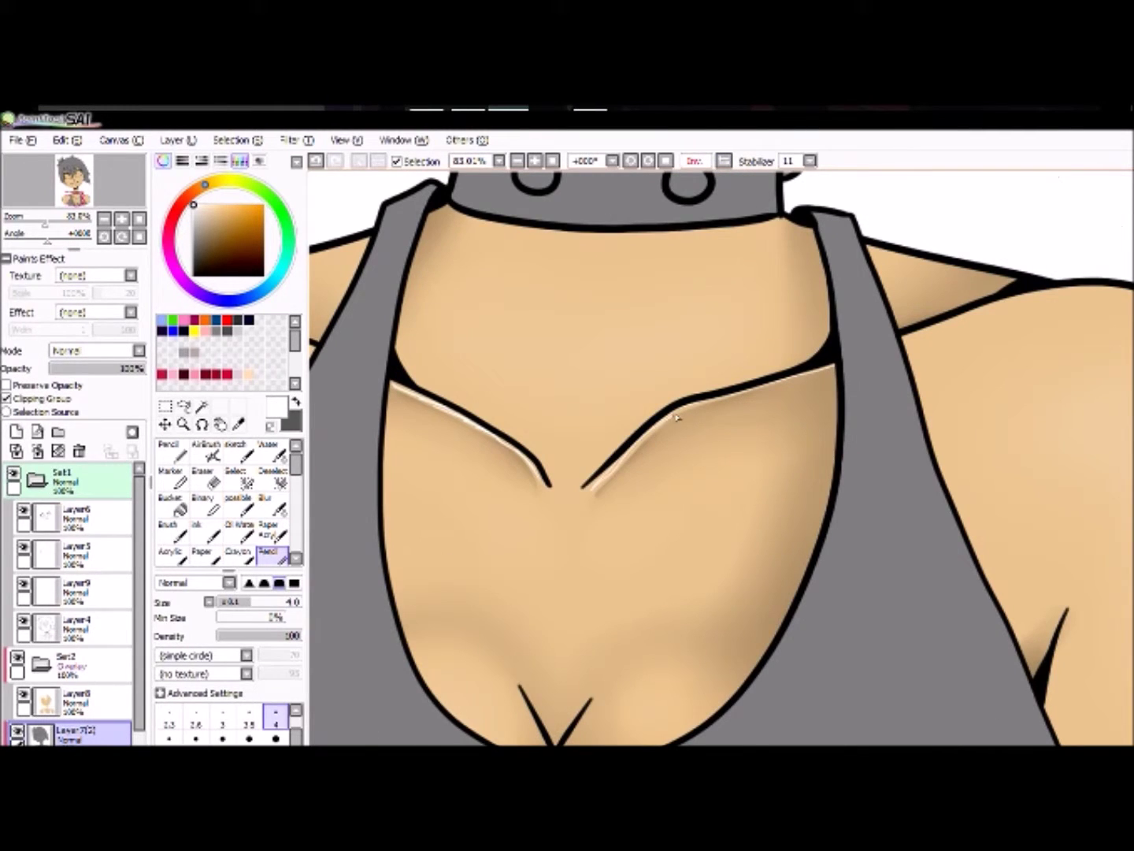
Blend the collarbone highlights and chest shading into the skin with the Blur tool.
key("c")
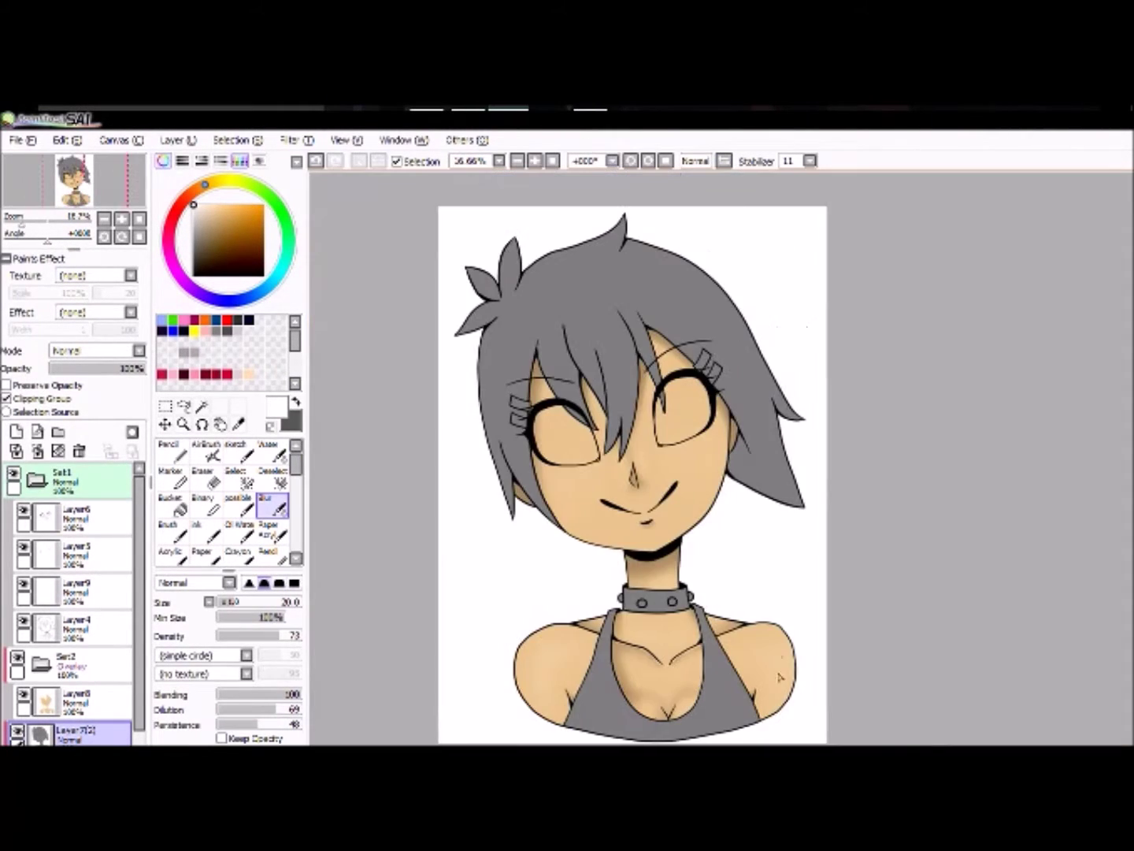
key("e")
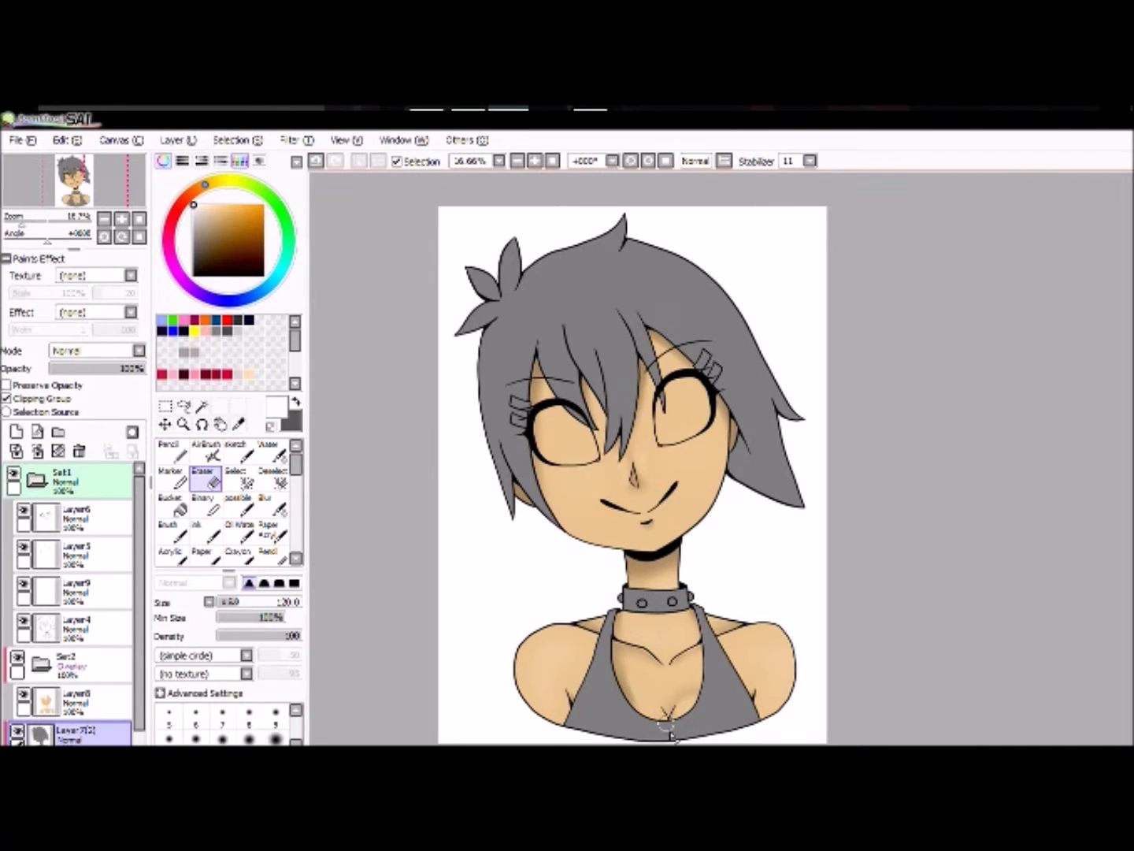
key("e")
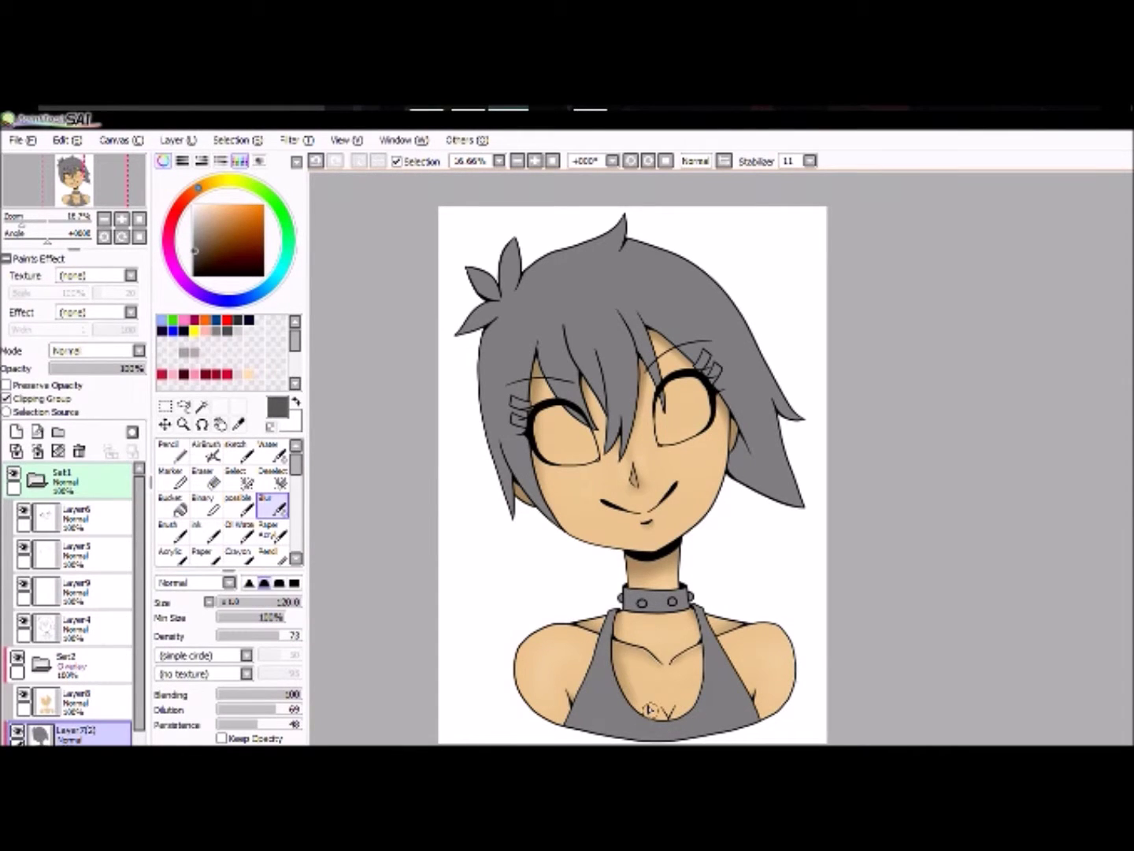
Fill the hair light blue on a new layer in the Overlay folder and shift it to rose pink with Hue and Saturation.
scroll(630, 473, "right", 2)
left_click(202, 406)
left_click(550, 284)
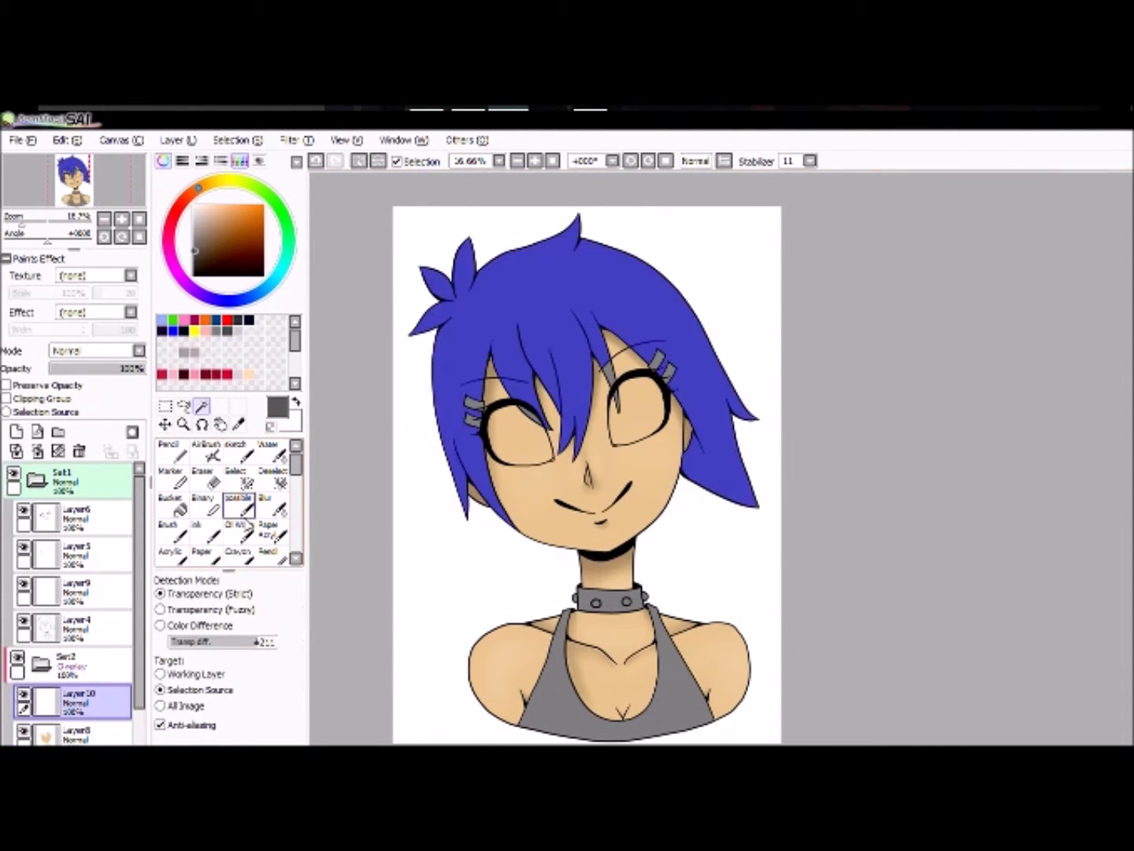
left_click(15, 432)
left_click(279, 344)
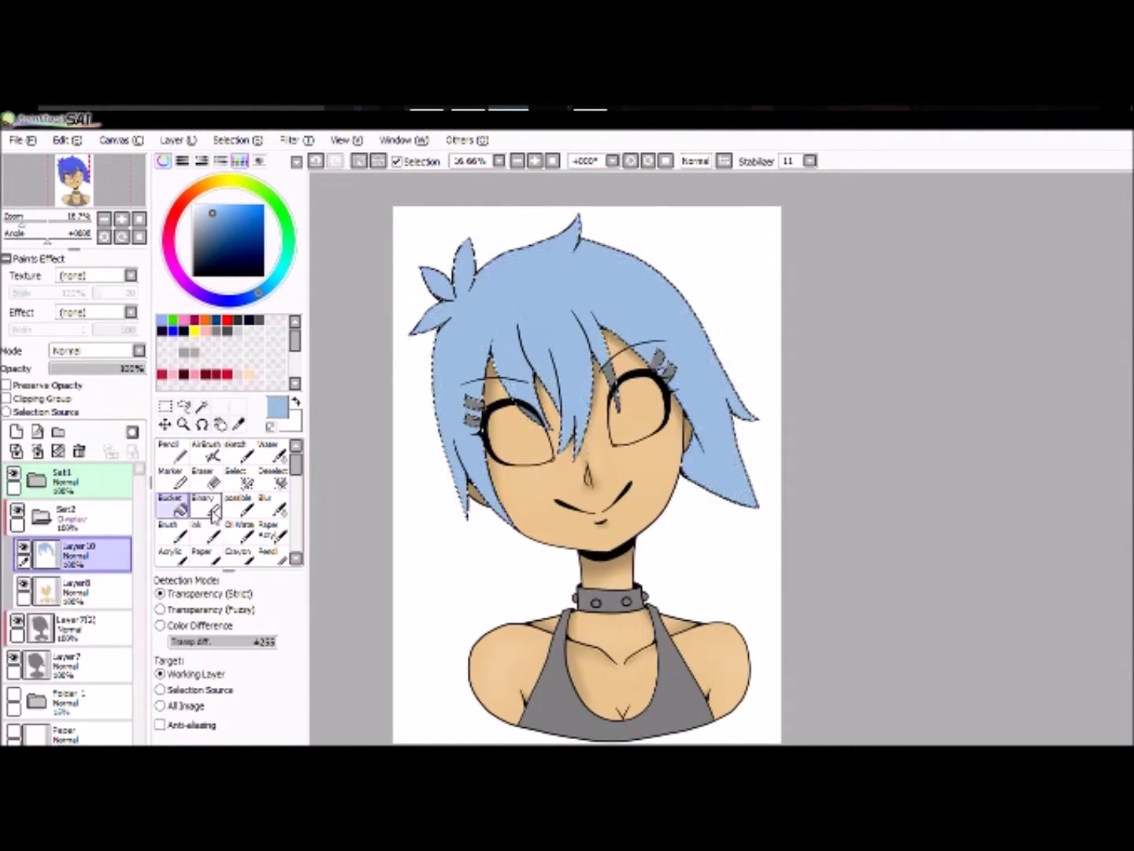
left_click(271, 554)
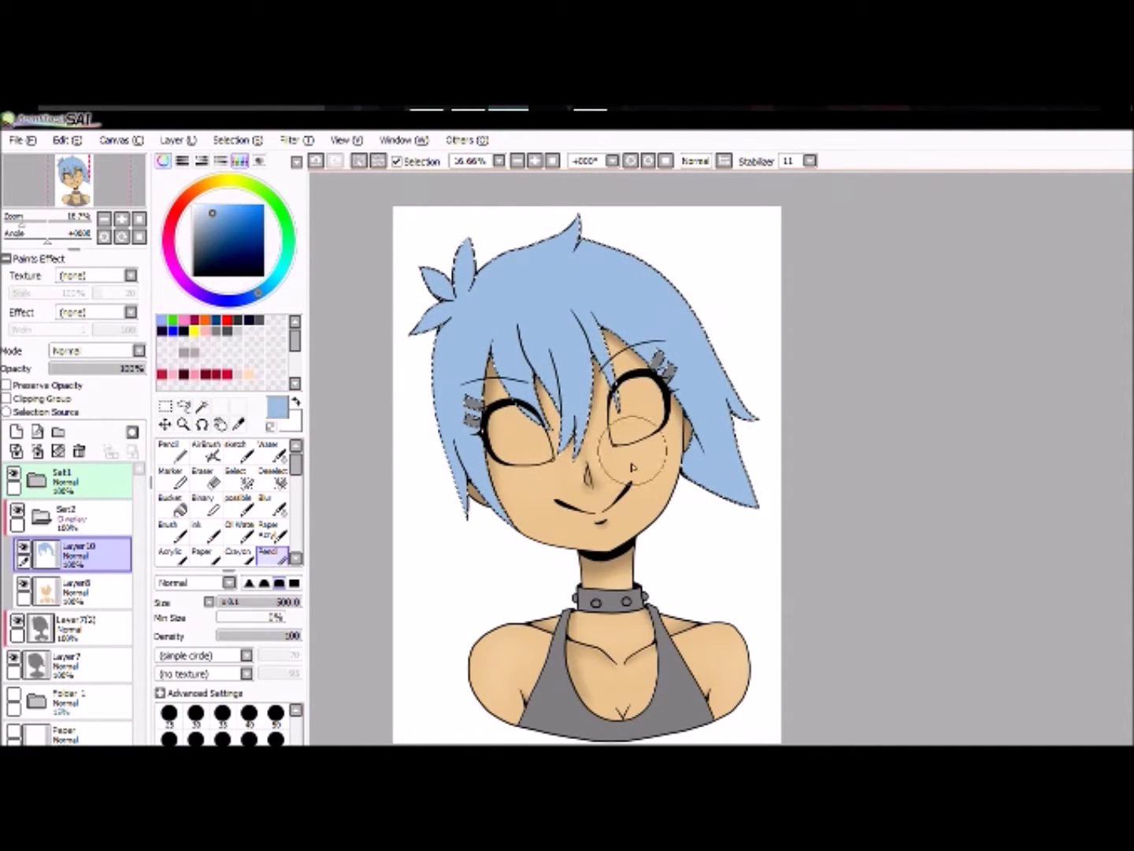
key("ctrl+d")
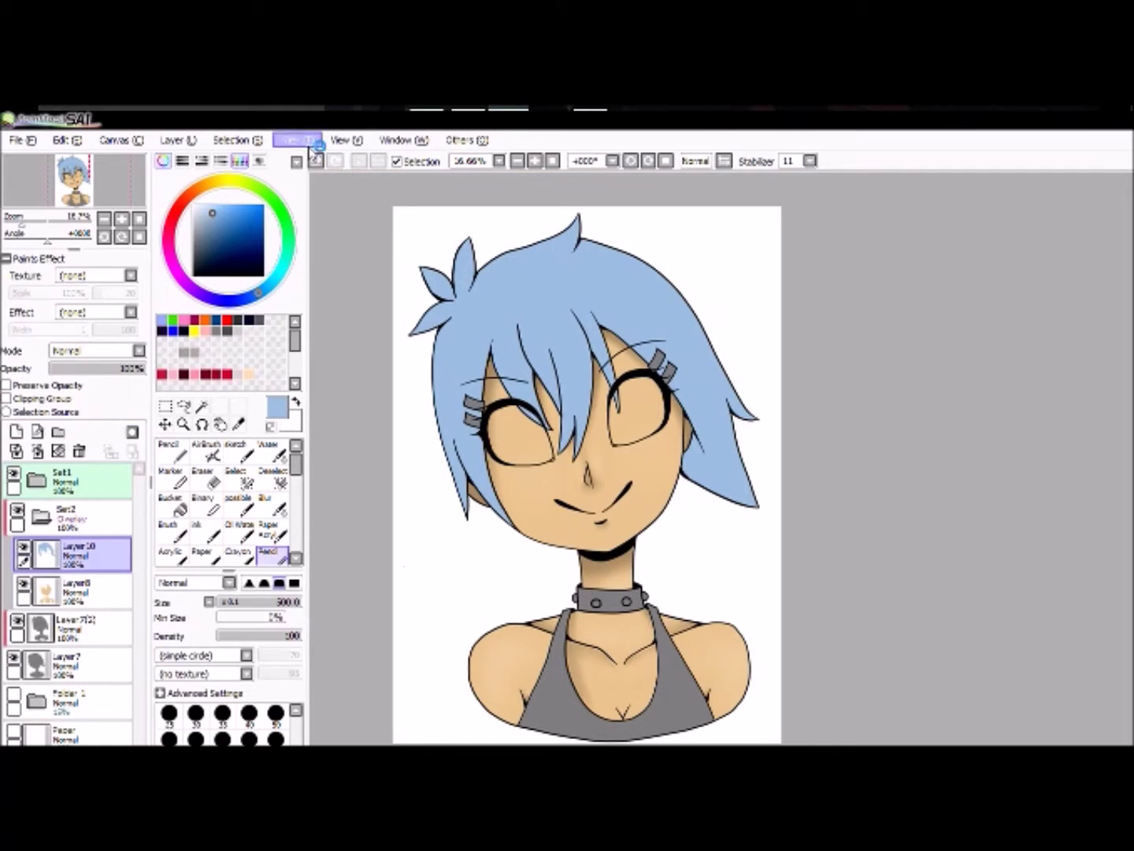
key("ctrl+u")
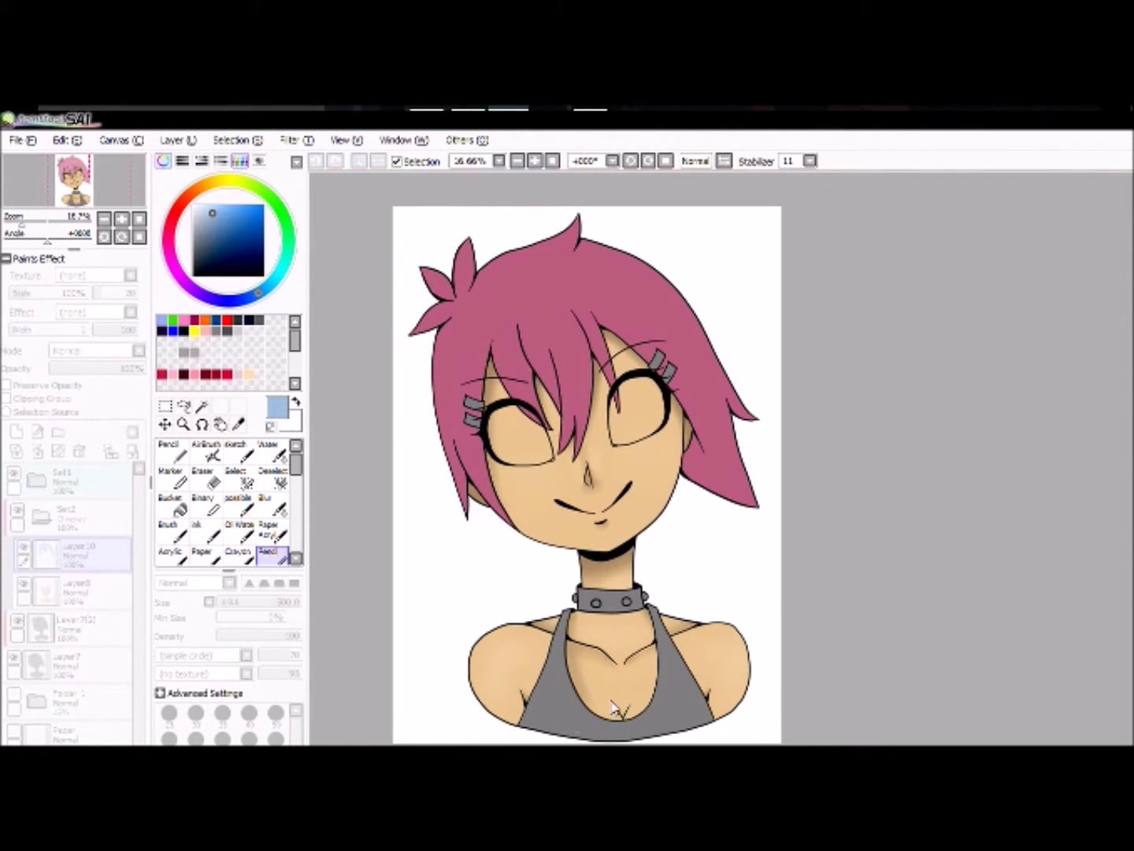
key("Return")
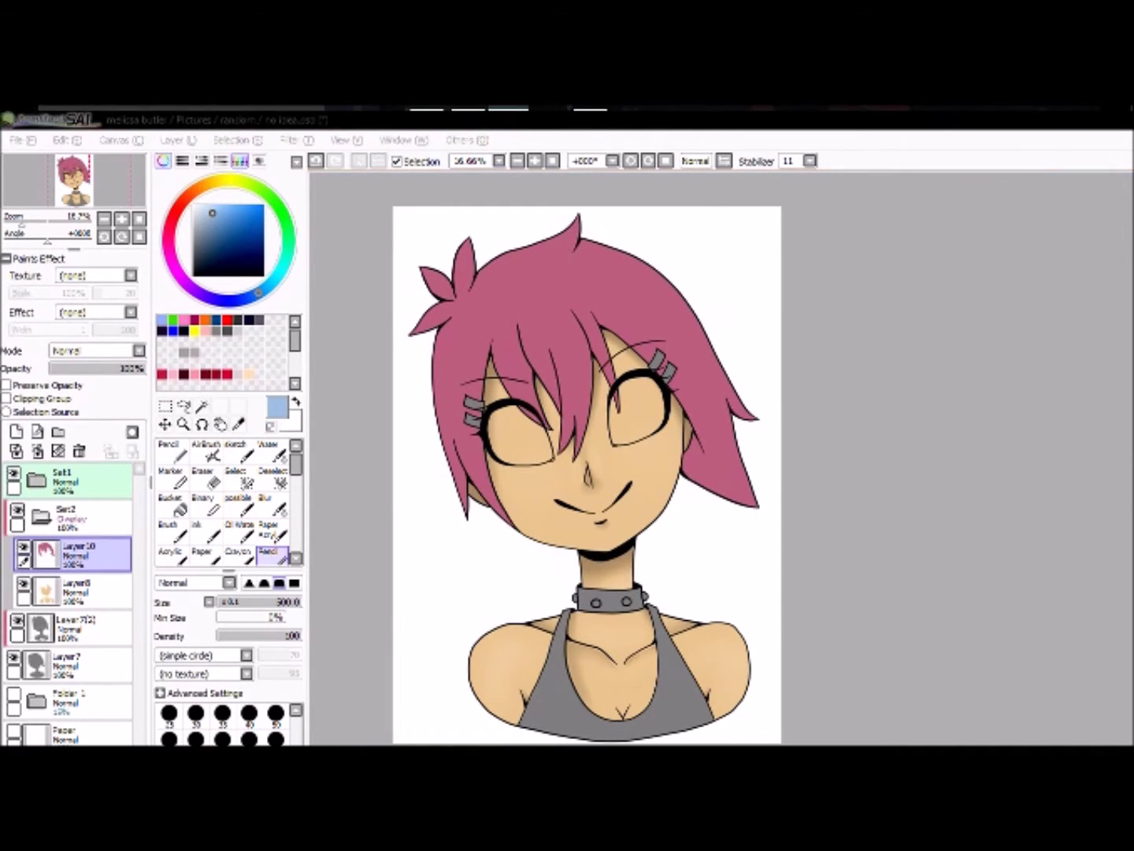
Try to fade the eye and brow linework overlapping the hair with a low-density Eraser on the line layer.
left_click(202, 405)
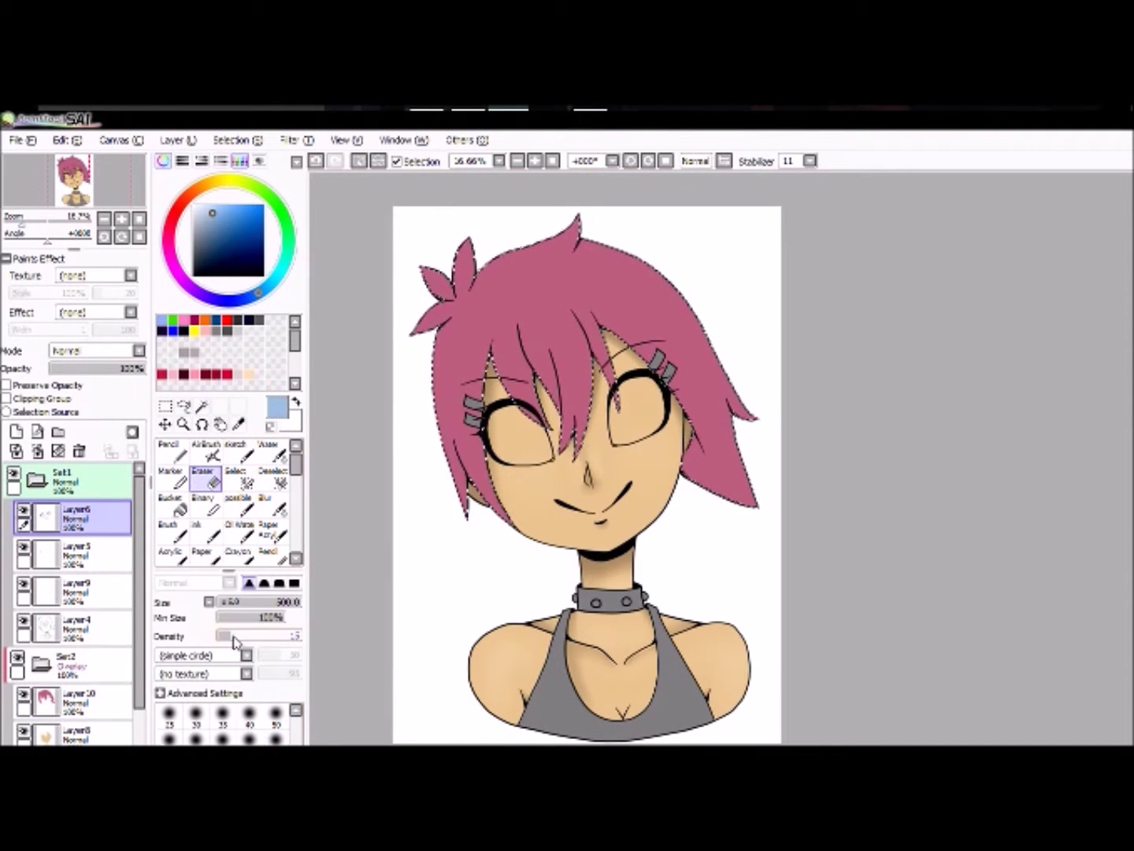
mouse_move(520, 379)
left_mouse_down()
mouse_move(544, 418)
mouse_move(536, 394)
mouse_move(516, 429)
mouse_move(504, 410)
left_mouse_up()
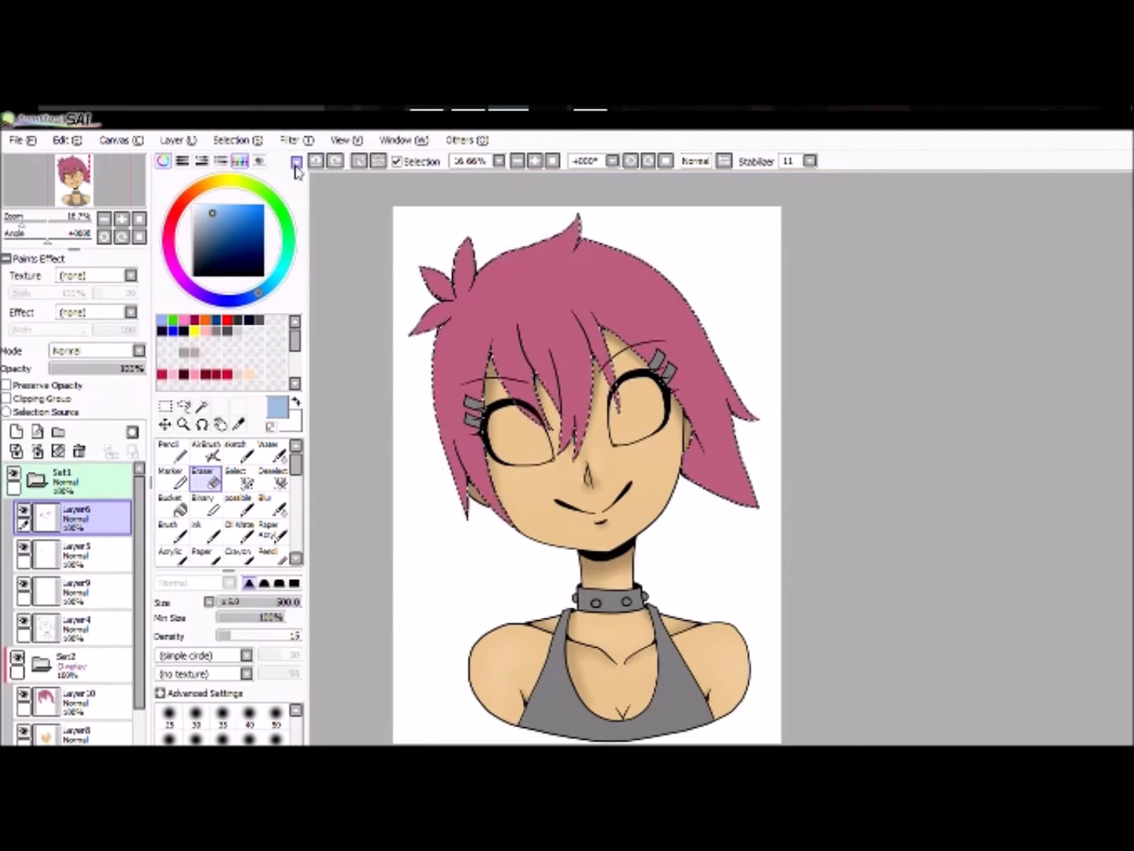
left_click_drag(448, 441, 504, 441)
left_click_drag(529, 249, 431, 229)
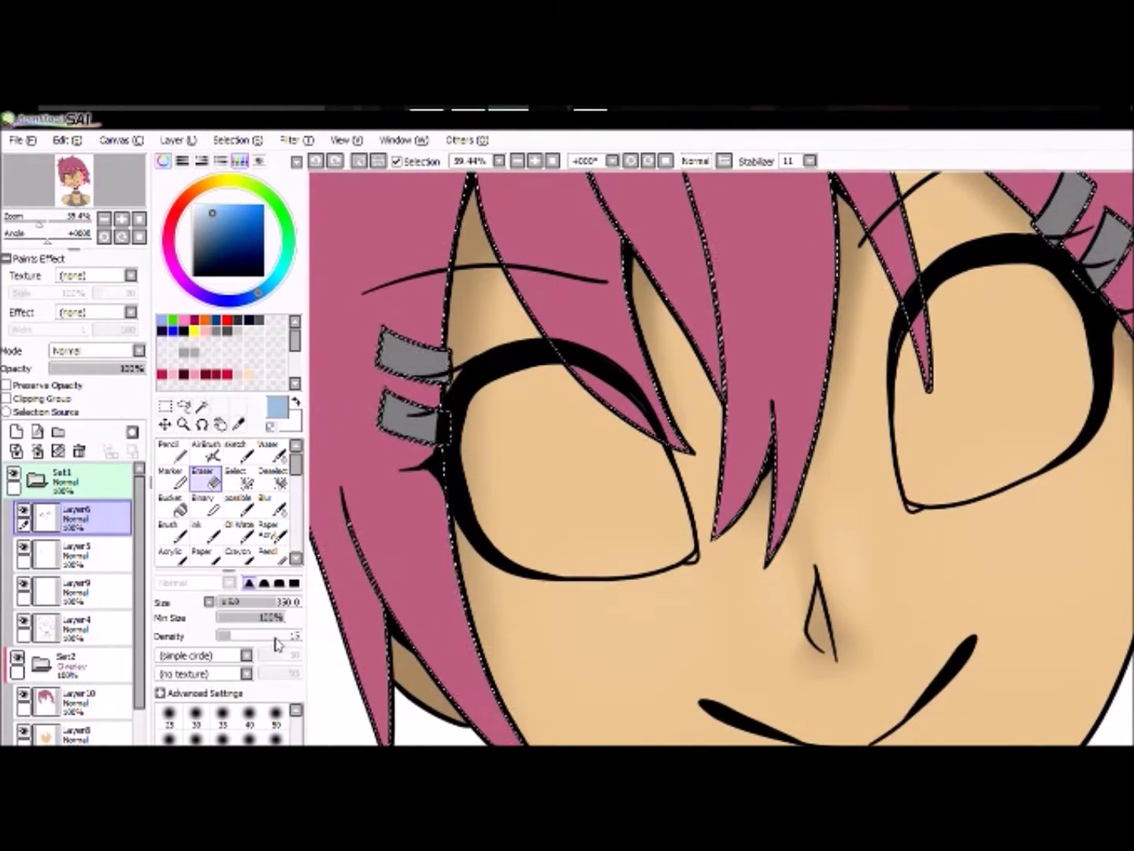
mouse_move(418, 442)
left_mouse_down()
mouse_move(721, 532)
mouse_move(567, 315)
left_mouse_up()
left_click(315, 163)
left_click(74, 701)
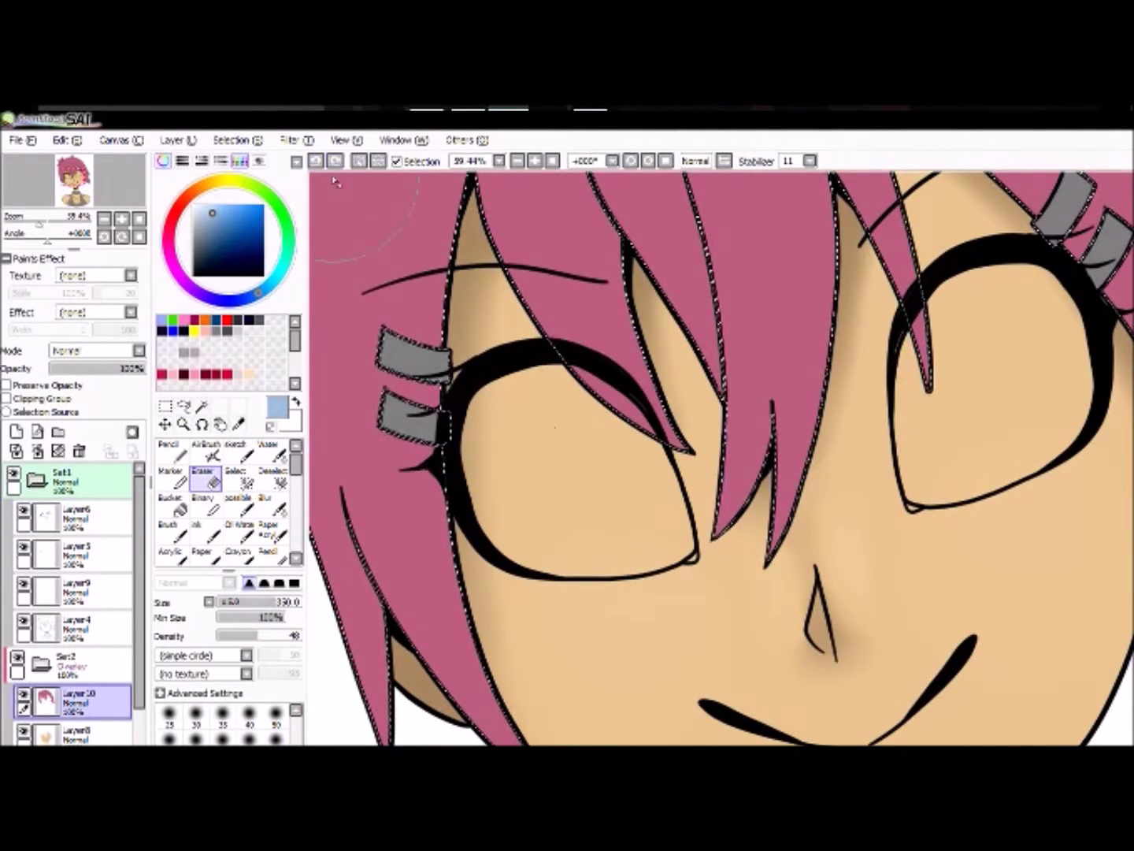
left_click(239, 450)
left_click(74, 519)
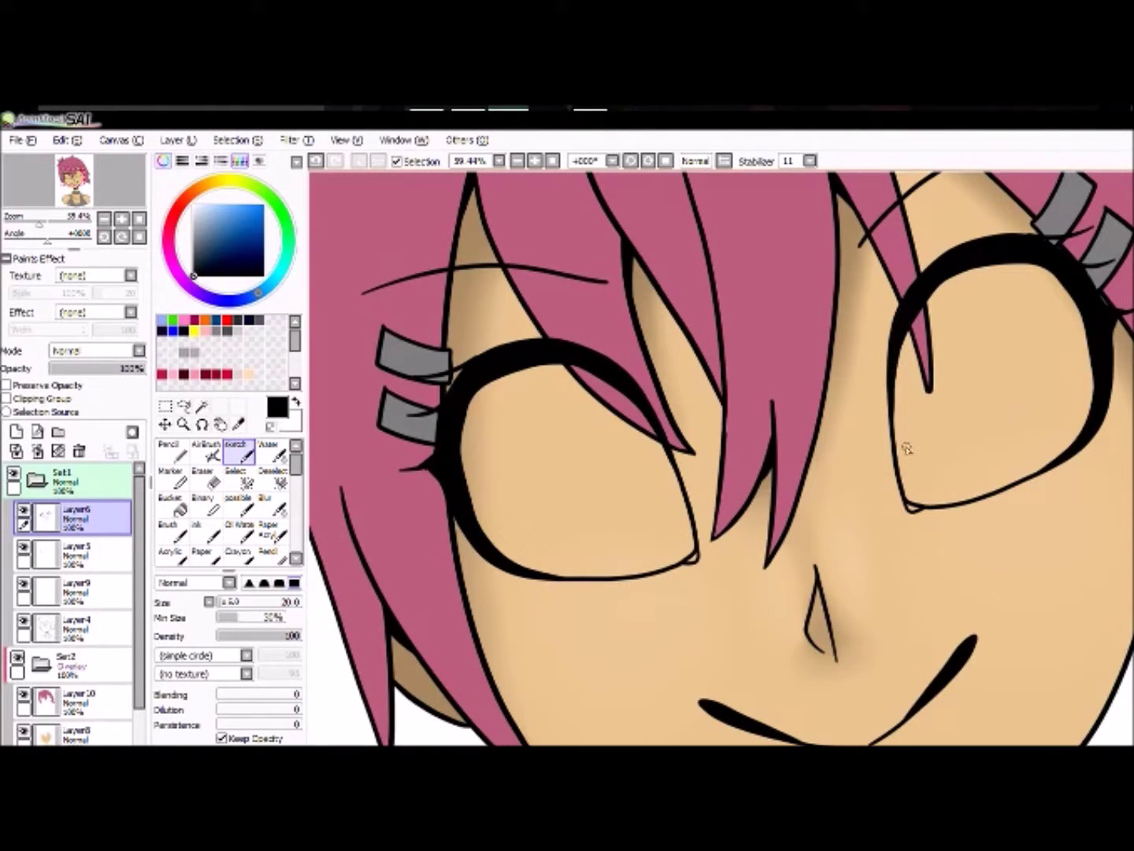
left_click(552, 159)
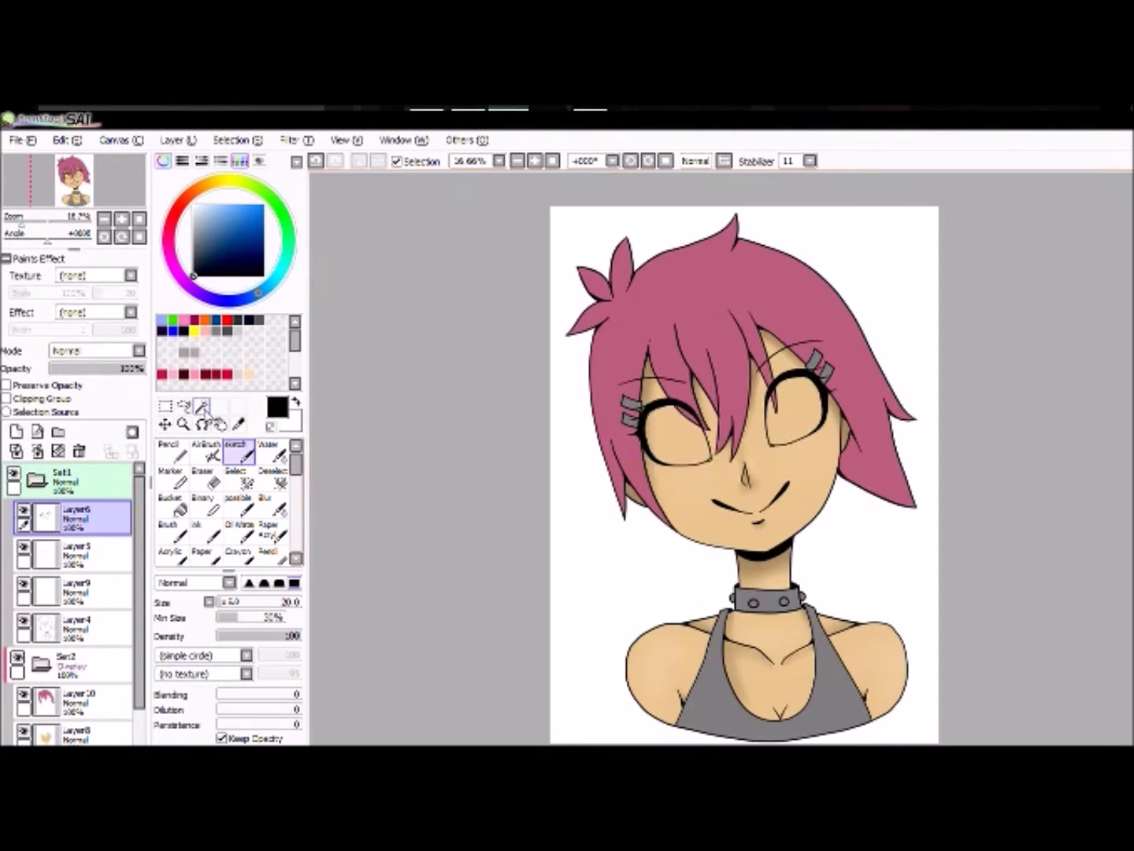
Fill both eyes white on a new layer in the Overlay folder and tint their small inner corners light pink.
left_click(172, 504)
left_click(16, 431)
left_click(194, 206)
left_click(698, 409)
scroll(638, 442, "up", 8)
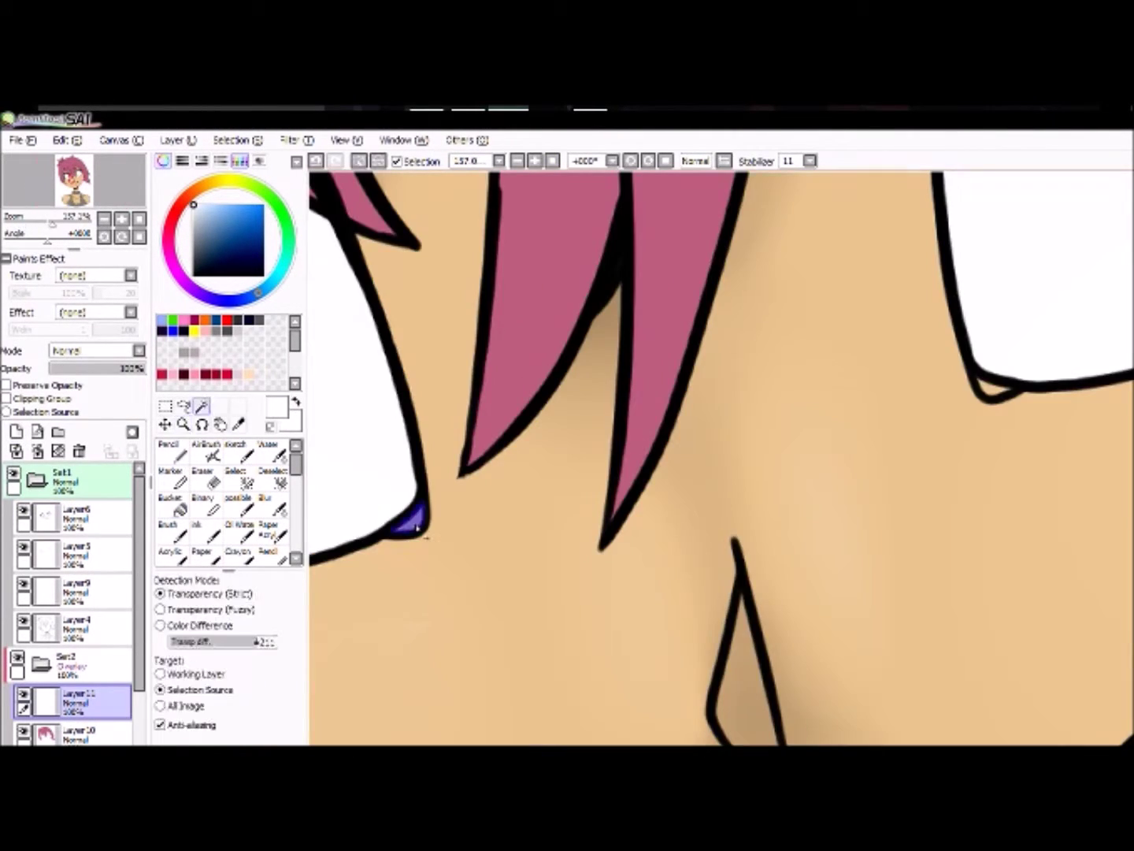
left_click(271, 552)
left_click(169, 252)
left_click(203, 205)
scroll(803, 393, "down", 8)
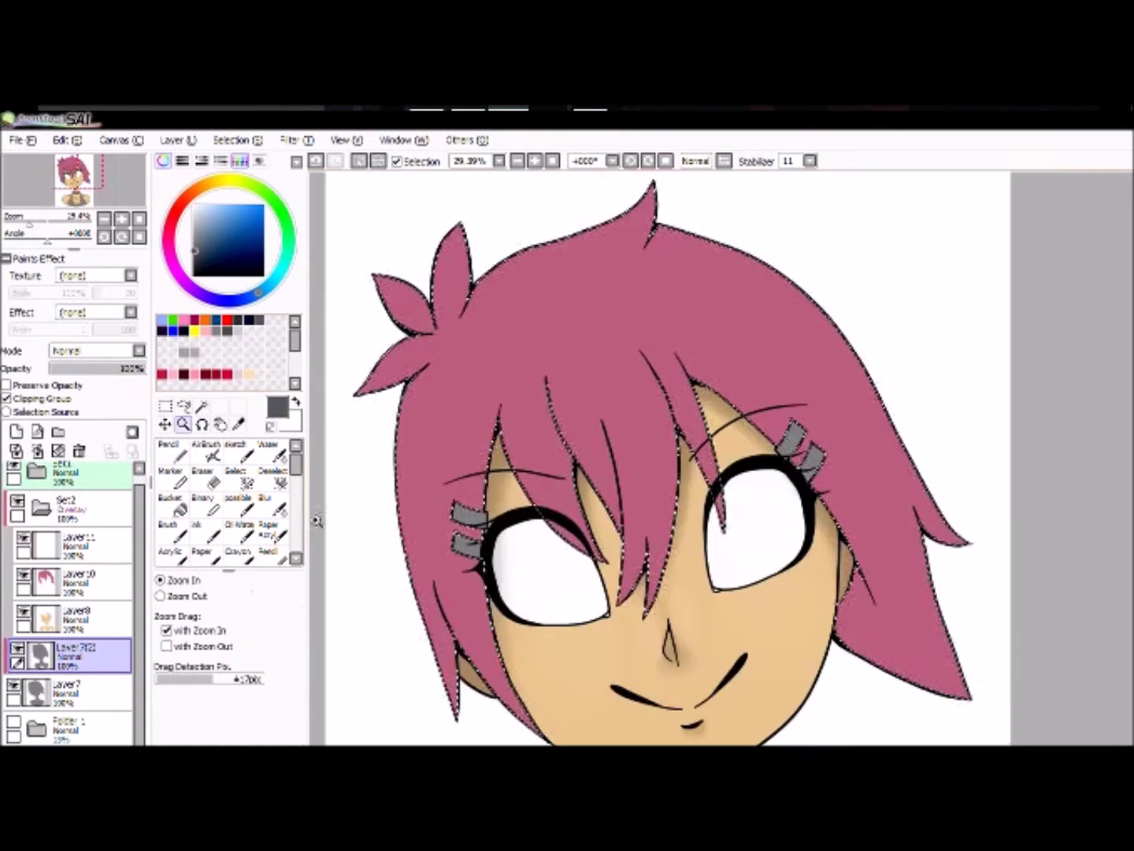
Shade the hair strands in dark gray with the Pencil at size 120 and blend them with Water and Blur at size 70.
left_click(270, 552)
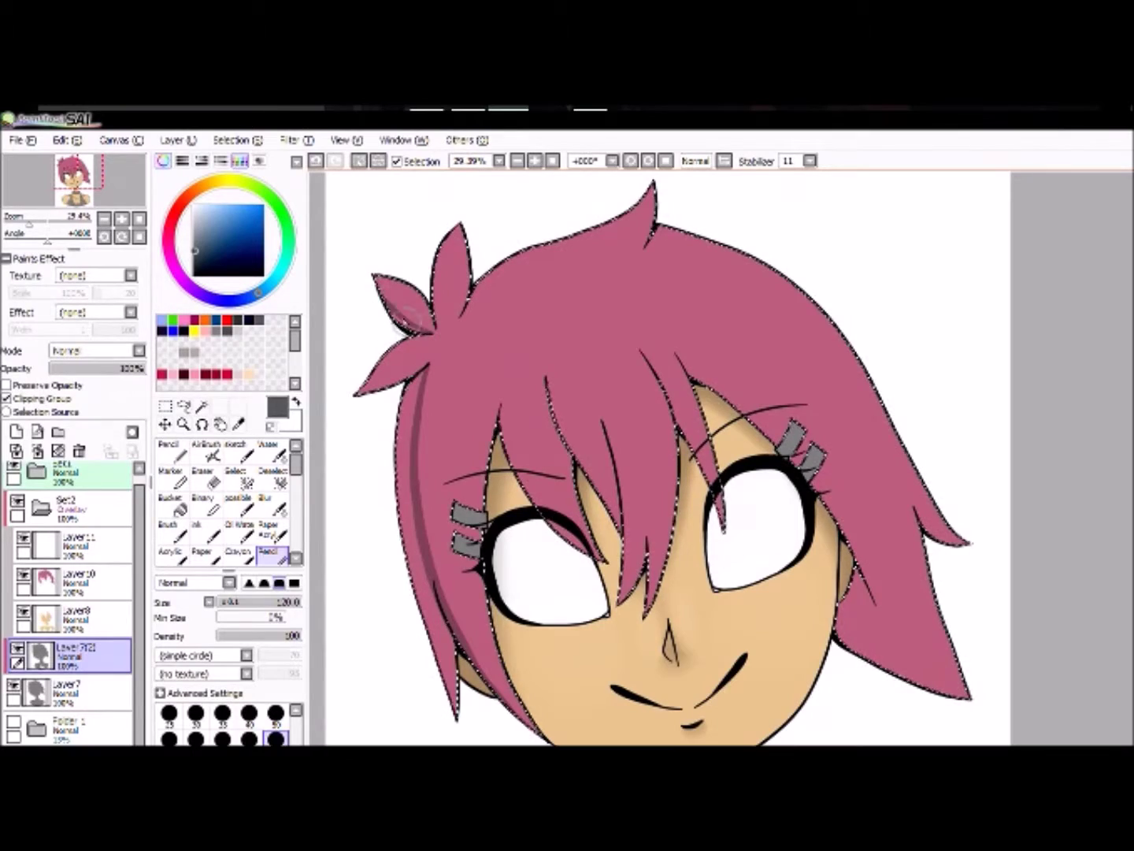
key("e")
left_click(276, 554)
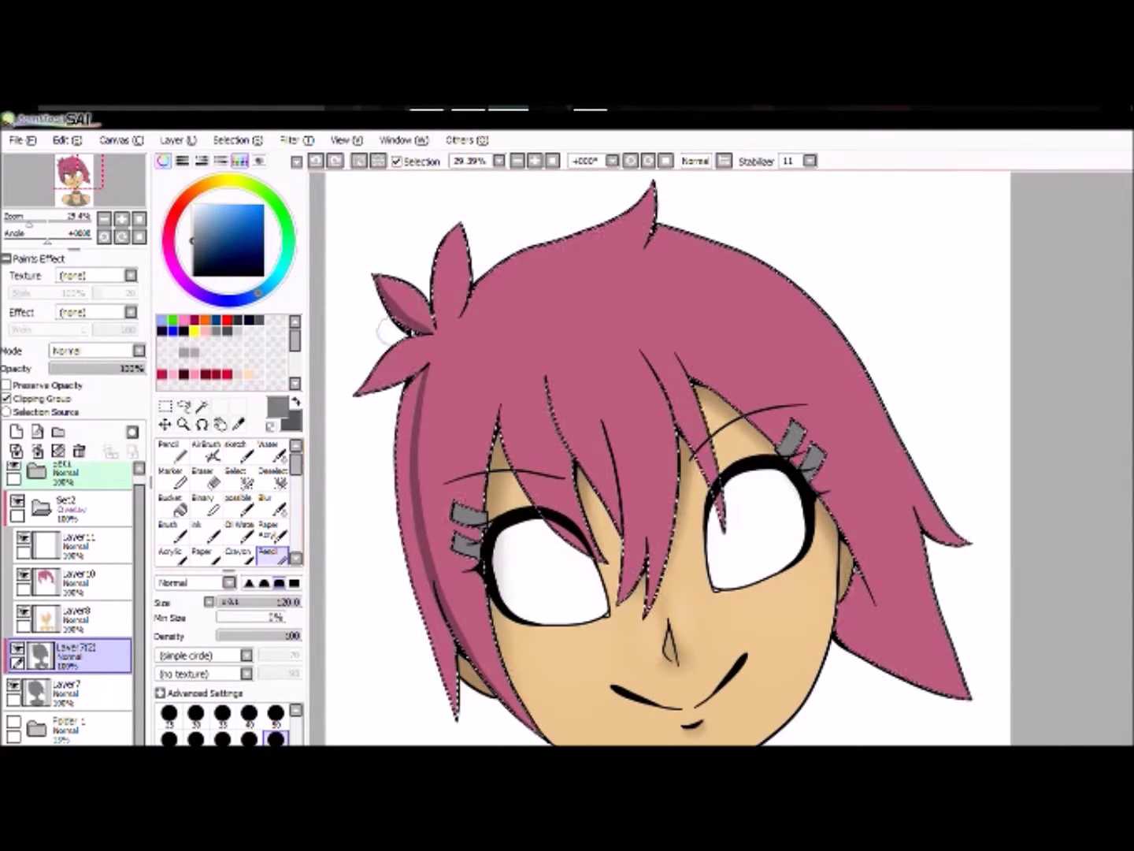
left_click(724, 161)
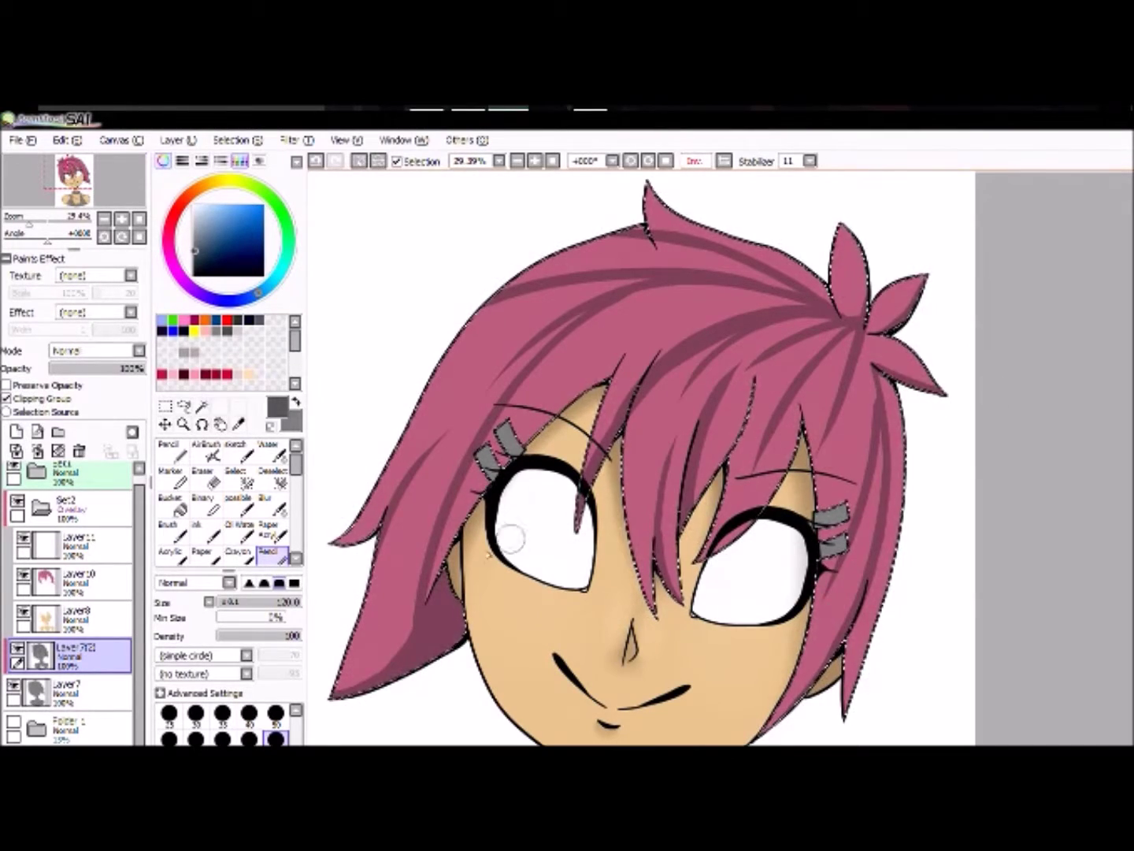
key("c")
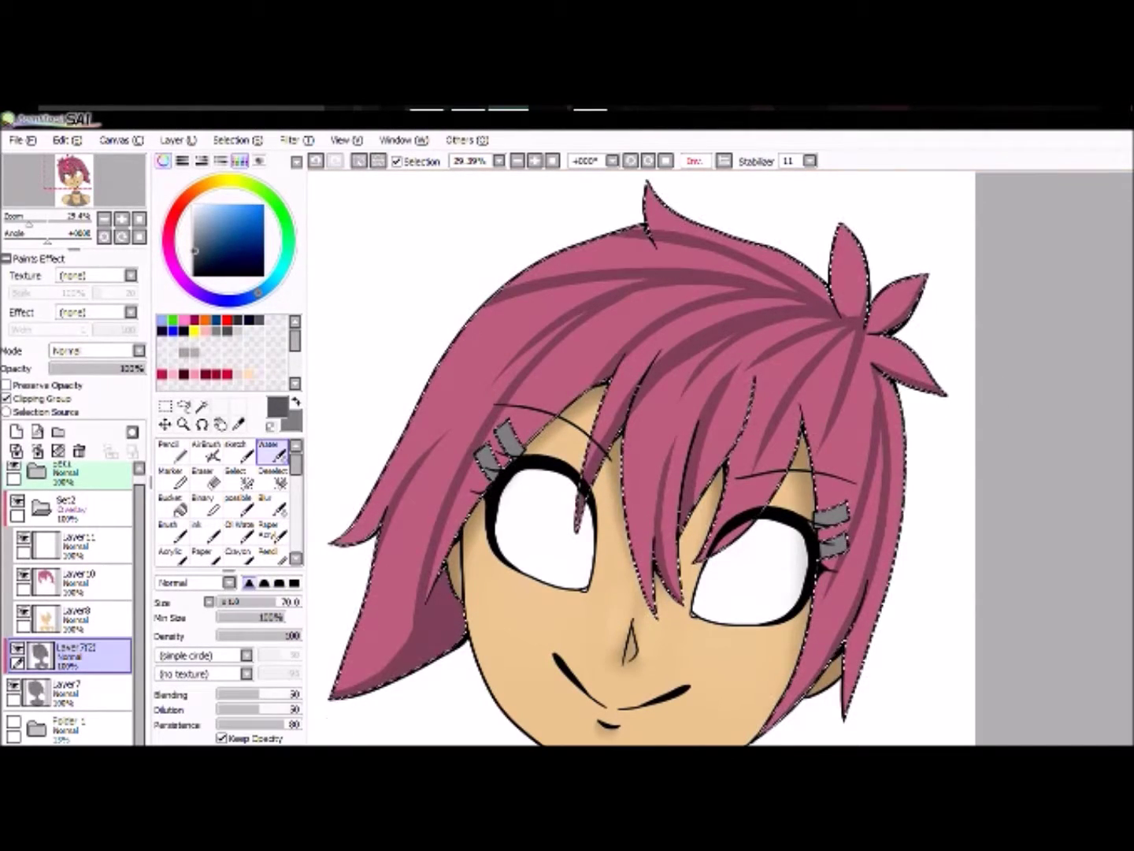
key("b")
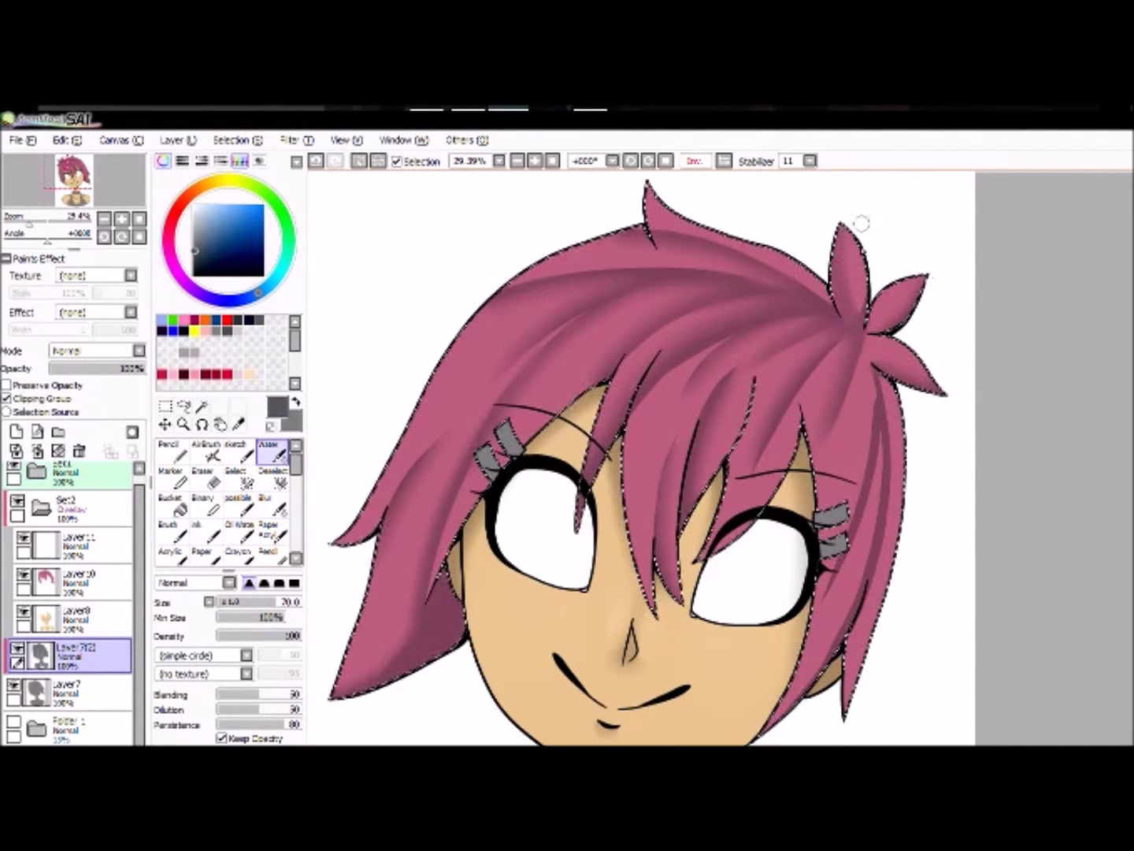
left_click_drag(829, 612, 671, 612)
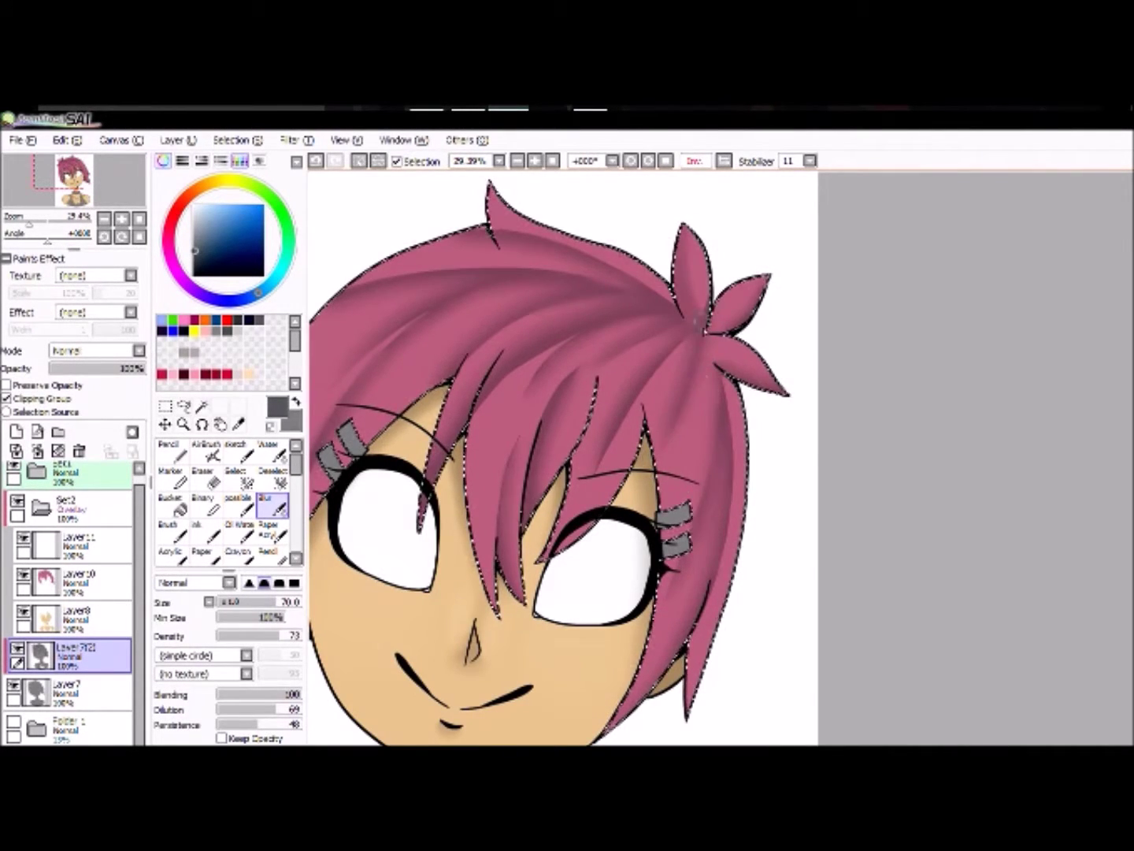
Paint white highlight streaks along the hair strands with the Pencil and blend them with Blur at size 120.
key("ctrl+minus")
left_click(267, 551)
left_click(195, 205)
left_click_drag(496, 542, 465, 586)
left_click_drag(662, 311, 599, 346)
mouse_move(701, 338)
left_mouse_down()
mouse_move(649, 371)
mouse_move(720, 373)
left_mouse_up()
left_click_drag(657, 315, 556, 366)
left_click(268, 505)
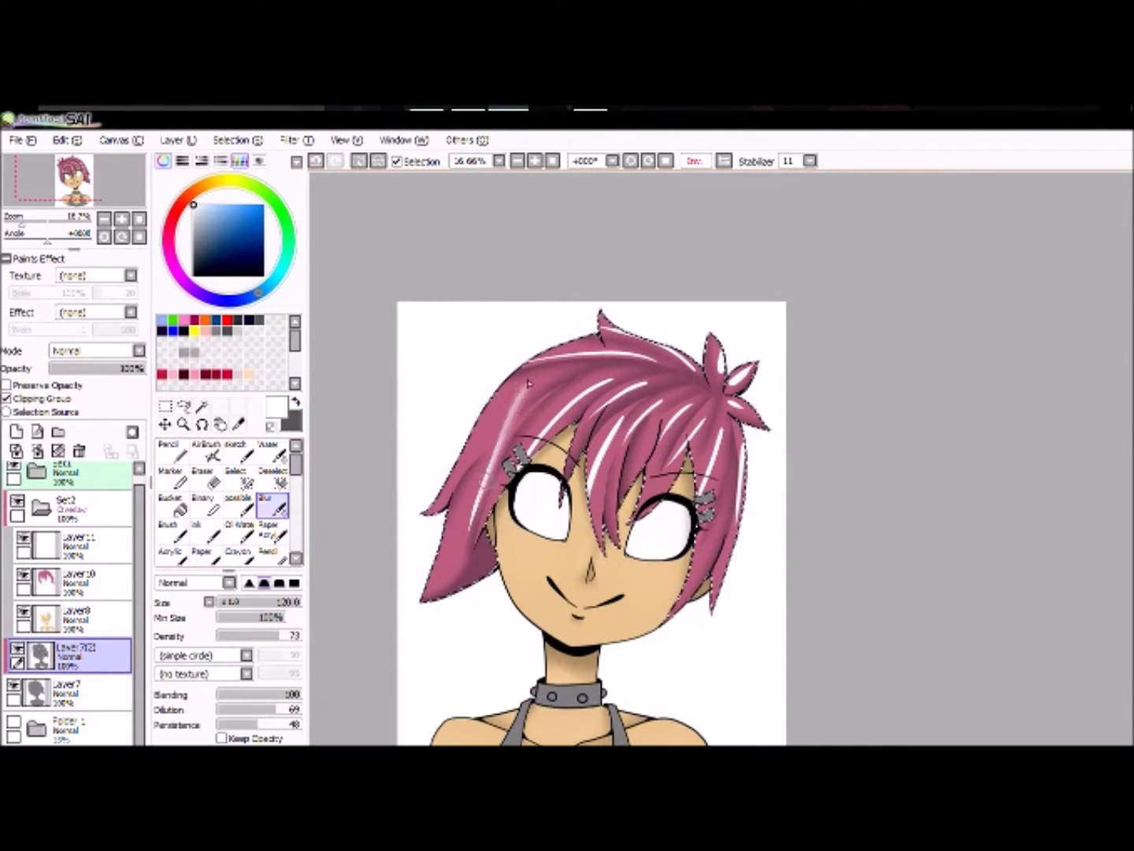
mouse_move(660, 401)
left_mouse_down()
mouse_move(615, 425)
mouse_move(578, 520)
mouse_move(679, 416)
mouse_move(709, 406)
left_mouse_up()
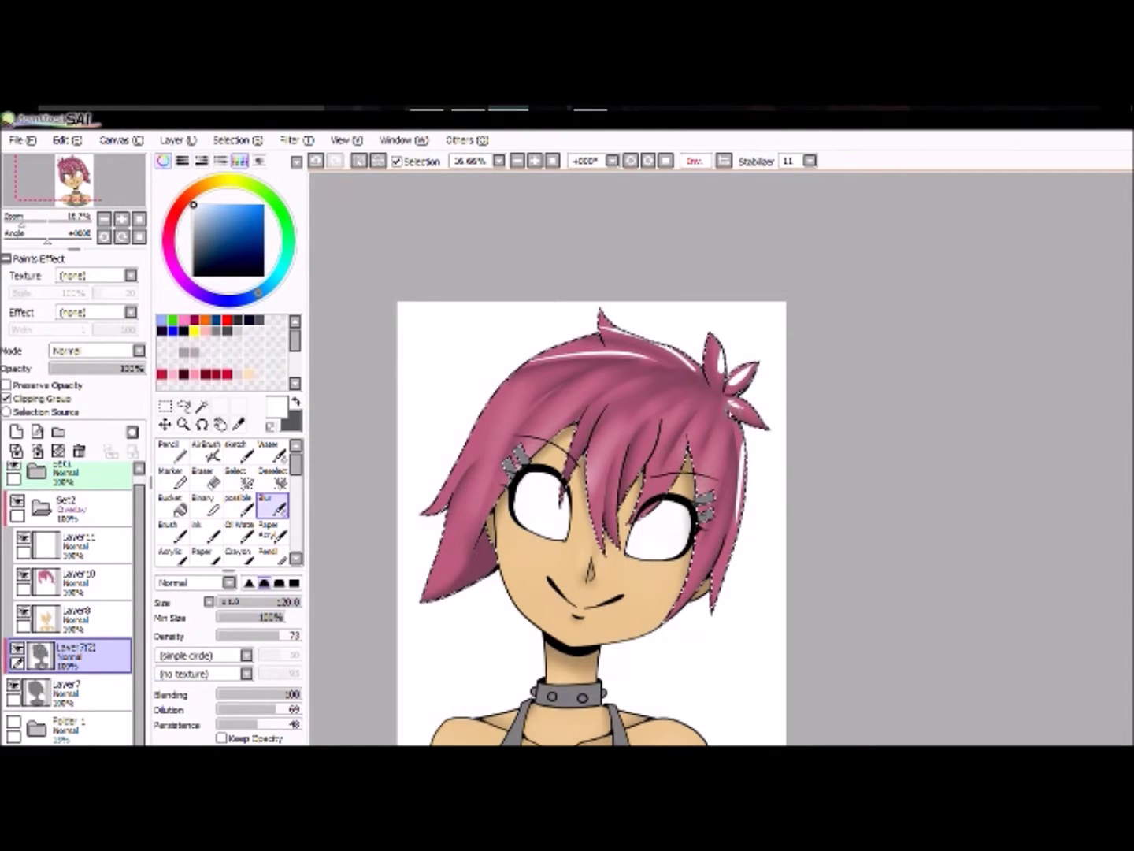
Paint a white shine band across the hair on a clipped Luminosity layer and soften it with Blur at size 350.
left_click(763, 361, "alt")
key("h")
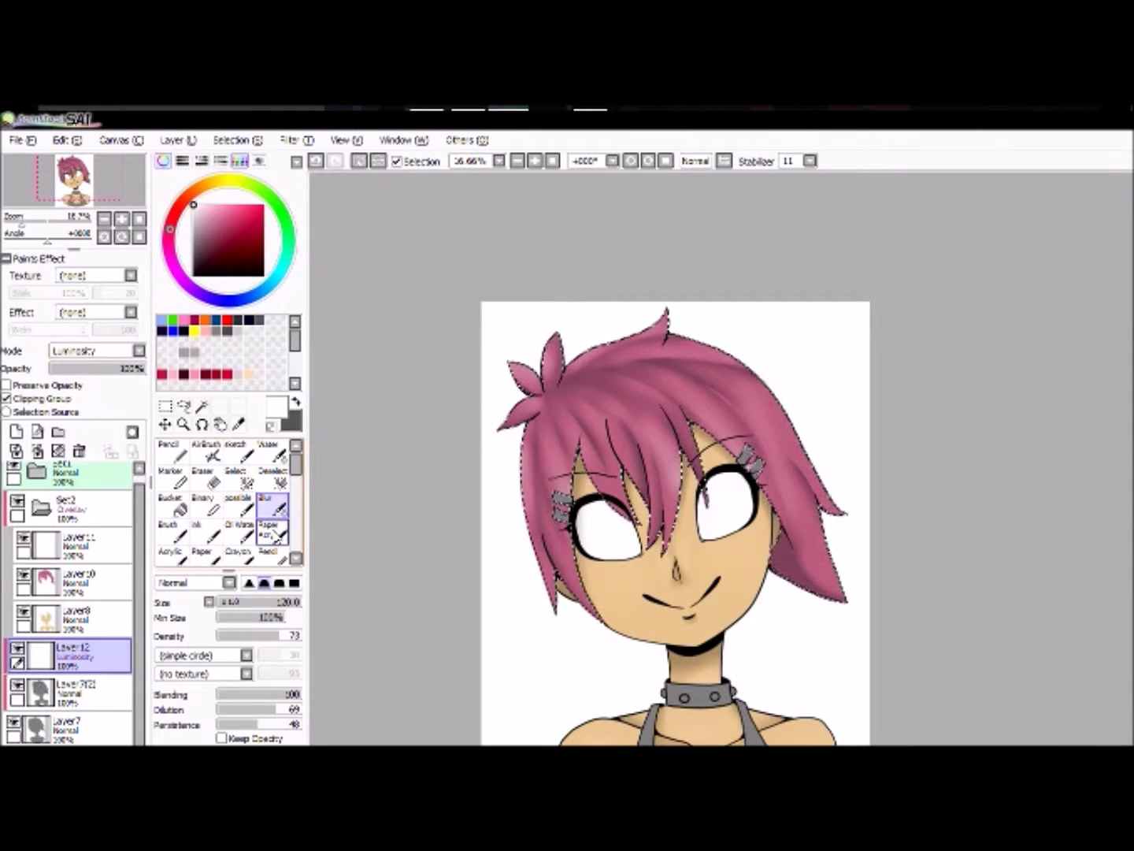
key("n")
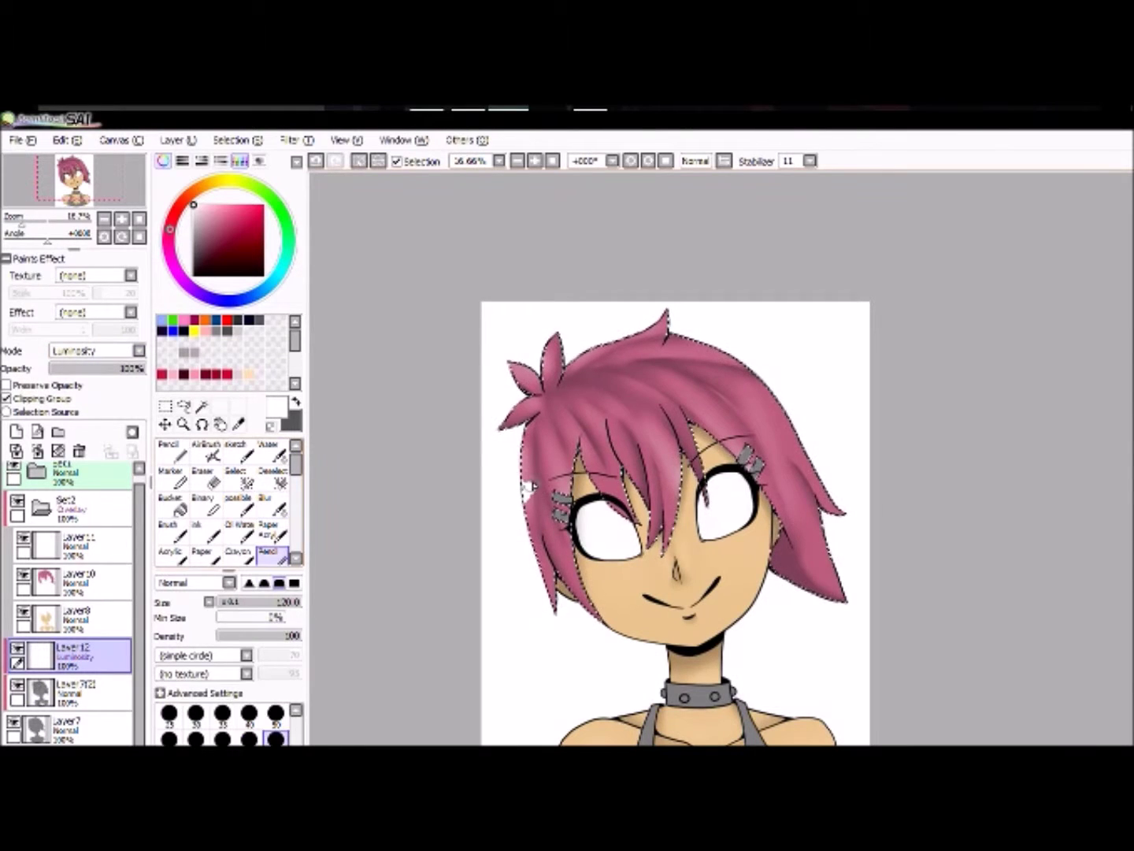
key("h")
left_click(272, 505)
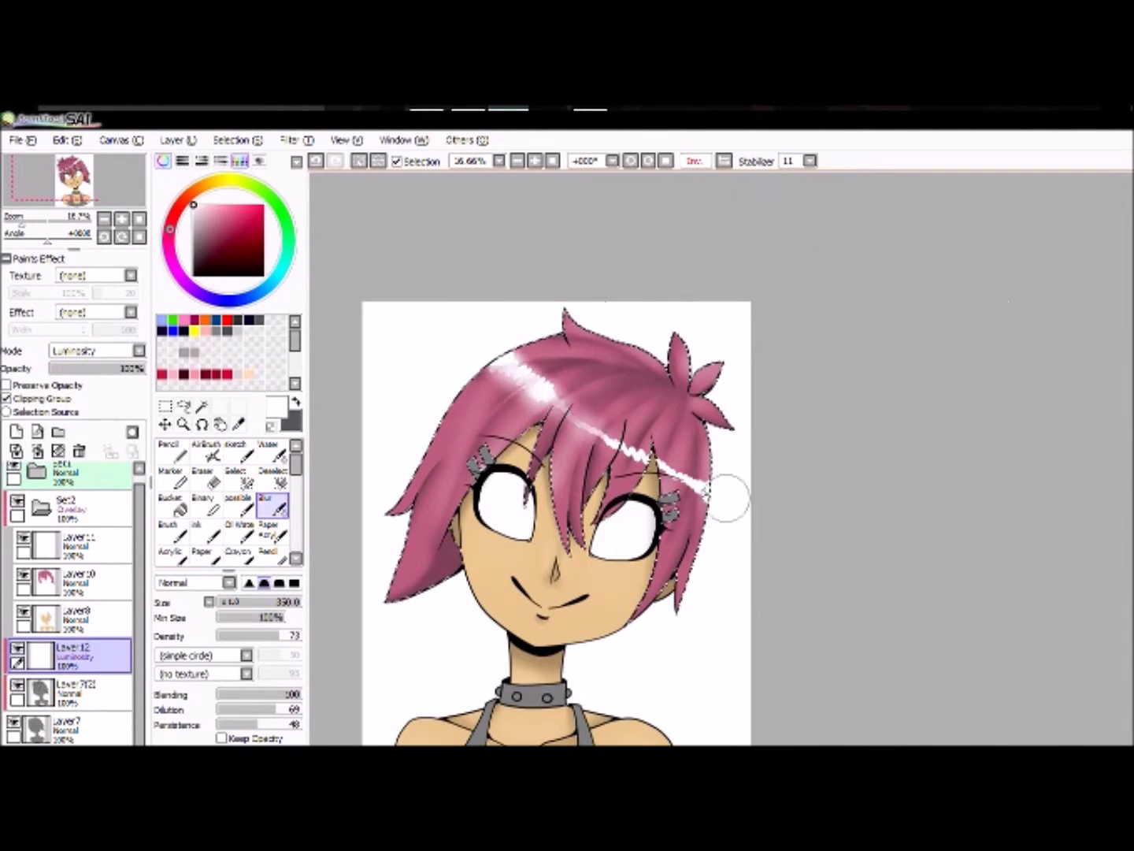
left_click_drag(542, 372, 618, 404)
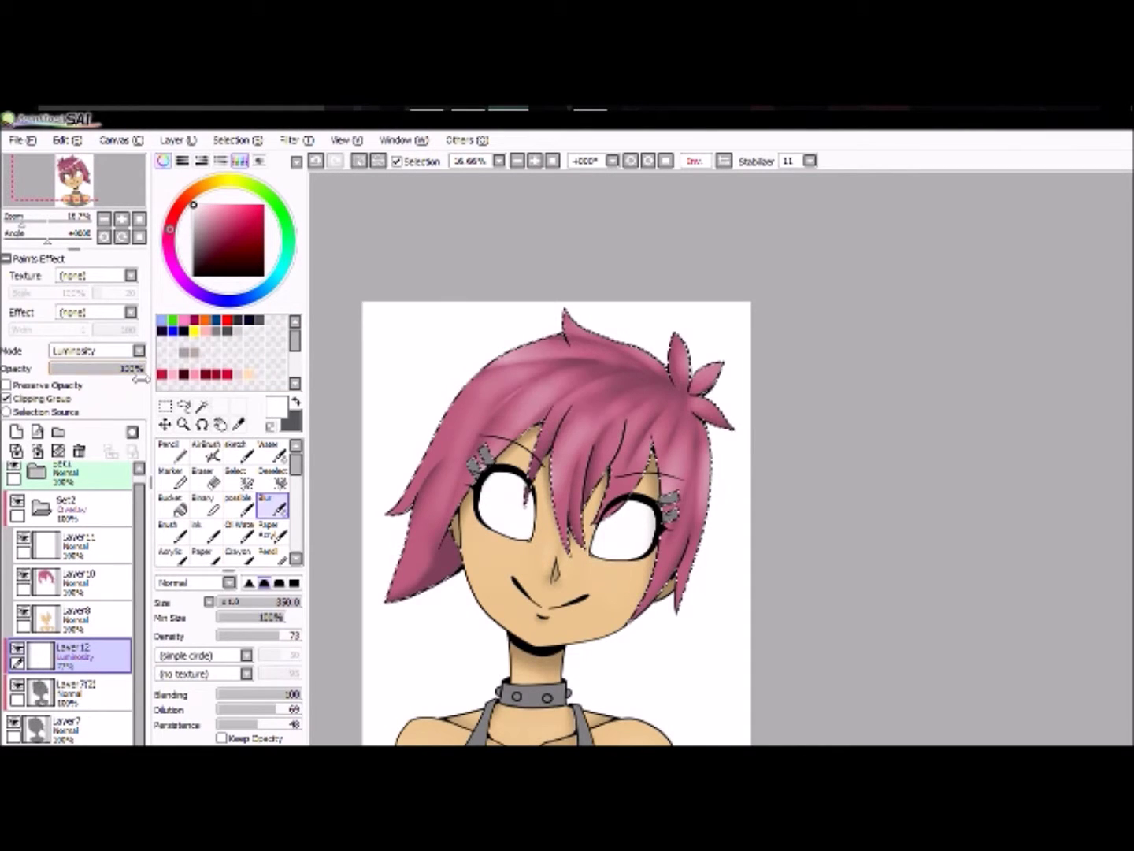
key("ctrl+d")
Shade the upper part of both eye whites in dark gray on the gray base layer and blend the shadows with Blur.
key("h")
left_click(805, 416)
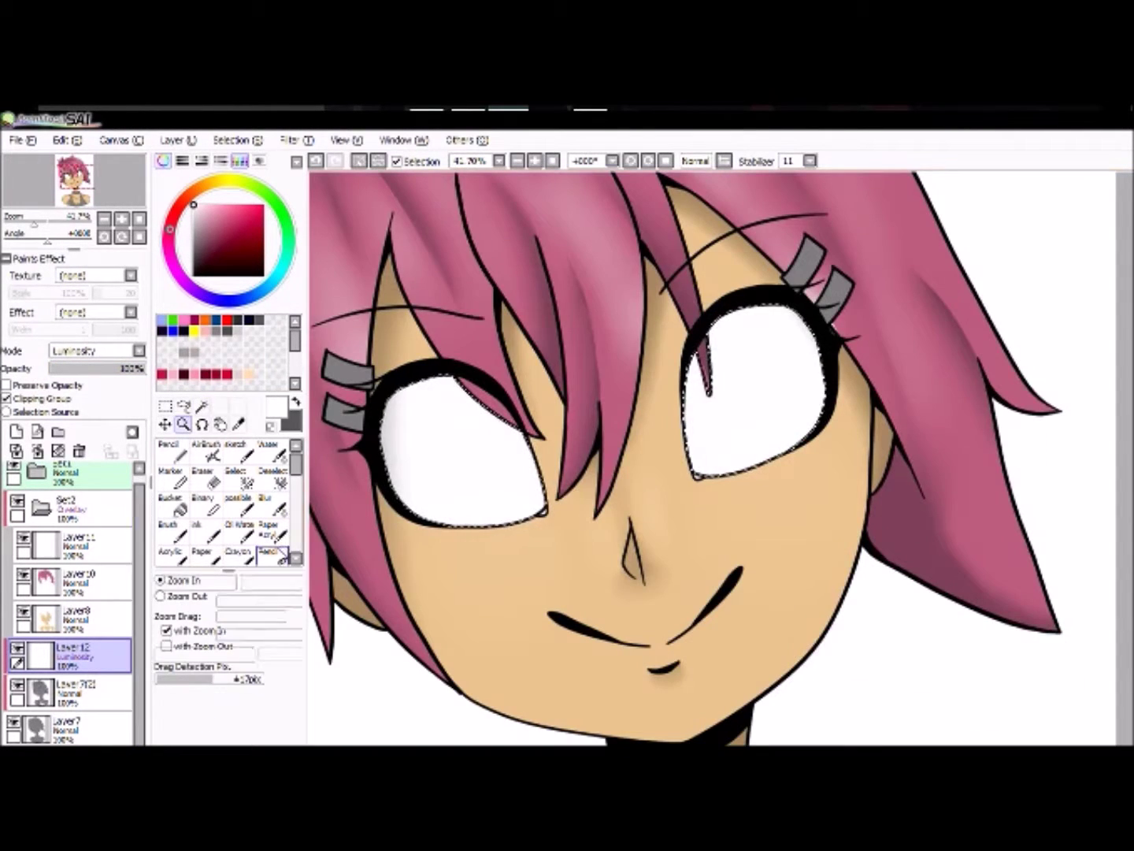
left_click(71, 692)
key("n")
left_click_drag(386, 376, 520, 428)
left_click_drag(685, 346, 819, 330)
left_click(273, 504)
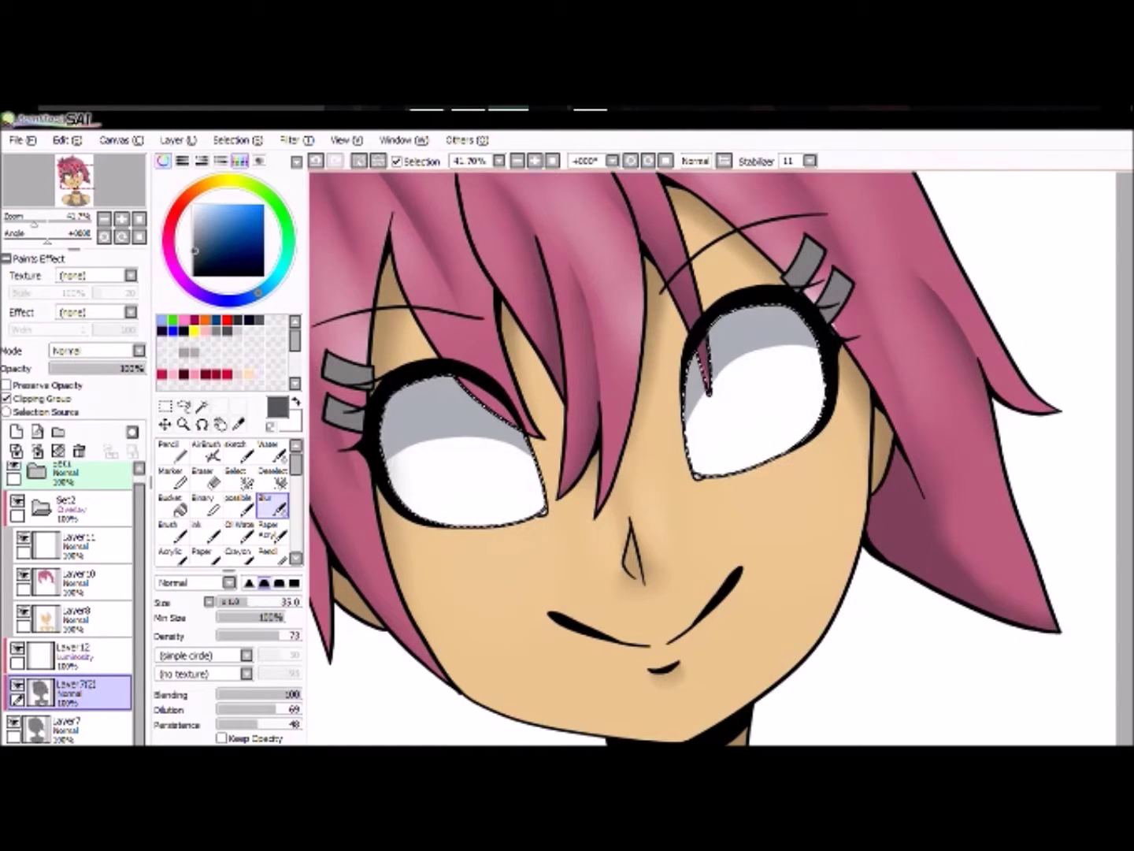
left_click_drag(693, 370, 835, 338)
key("h")
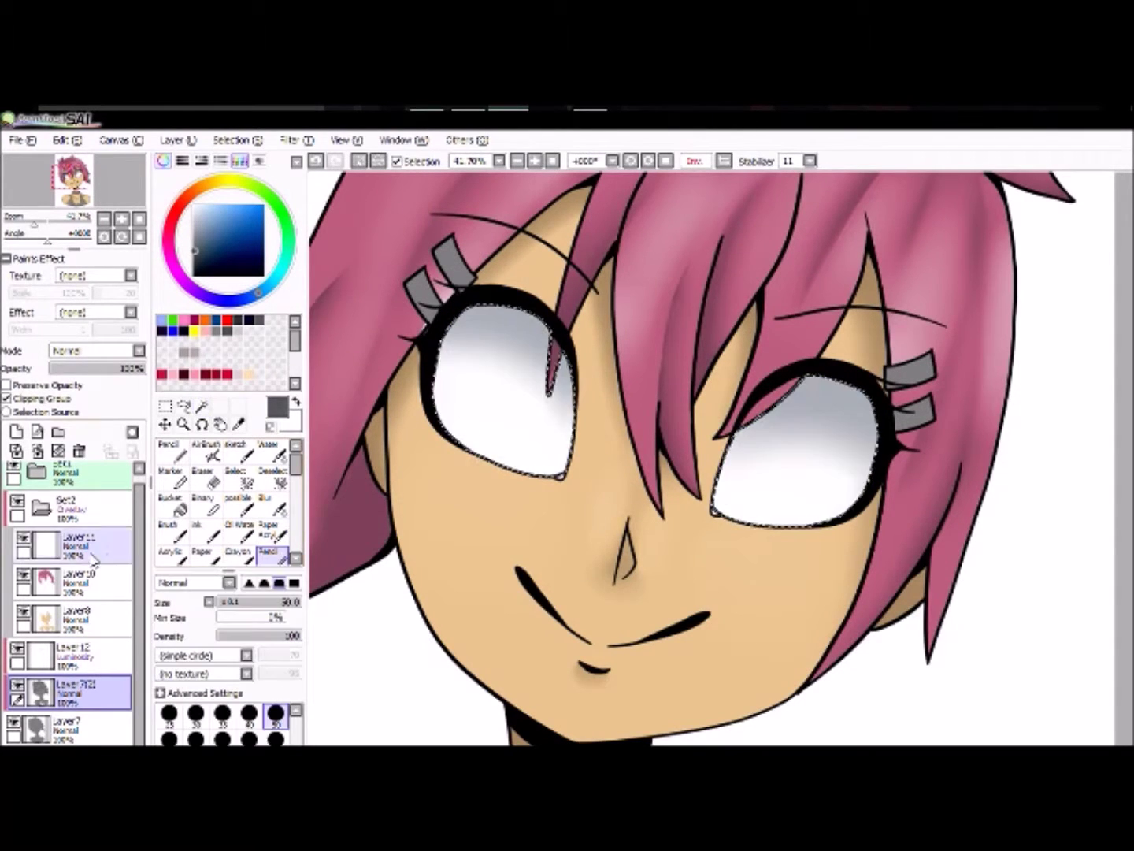
Add a new layer above the eye whites and try out iris strokes in light blue and dark blue.
left_click(15, 431)
left_click(208, 205)
left_click_drag(538, 319, 504, 445)
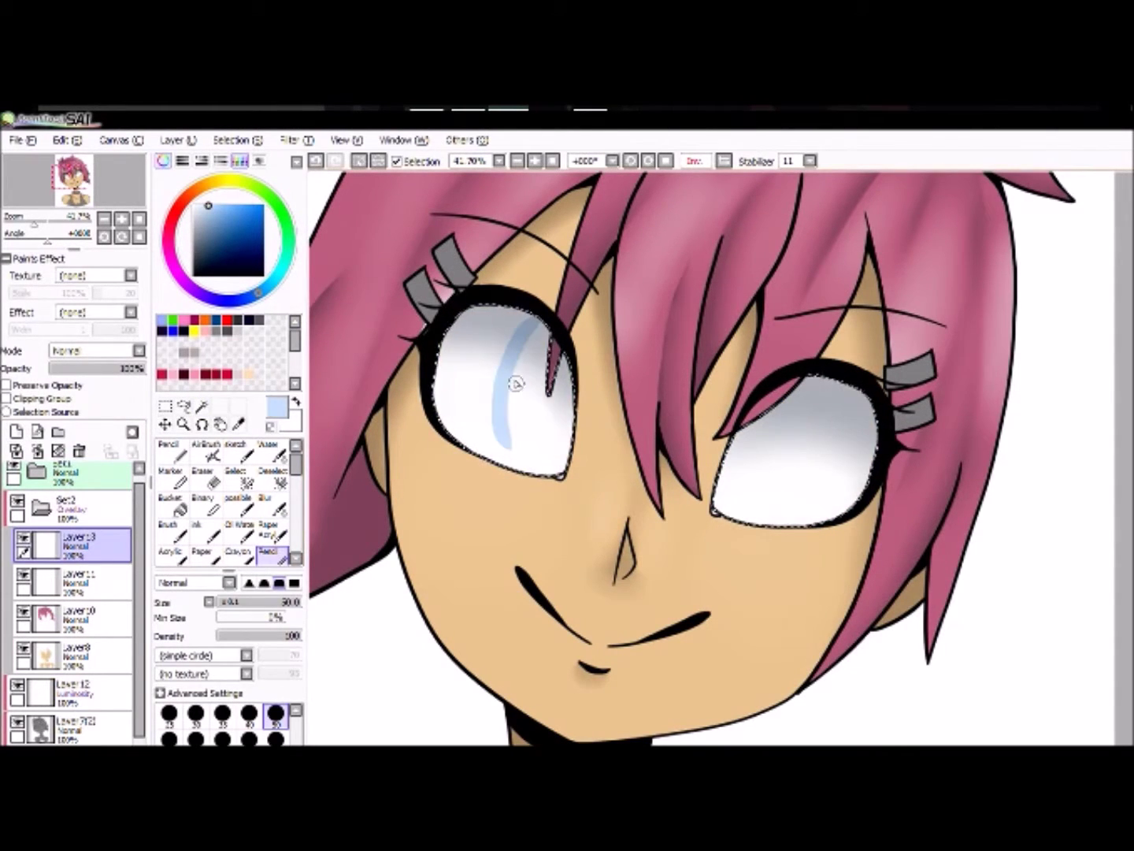
left_click(239, 244)
mouse_move(543, 319)
left_mouse_down()
mouse_move(549, 410)
mouse_move(538, 332)
left_mouse_up()
key("ctrl+z")
Paint the right-hand eye's oval iris dark blue along the sketch guide with the Pencil at size 120, erasing paint from the other eye.
left_click(275, 738)
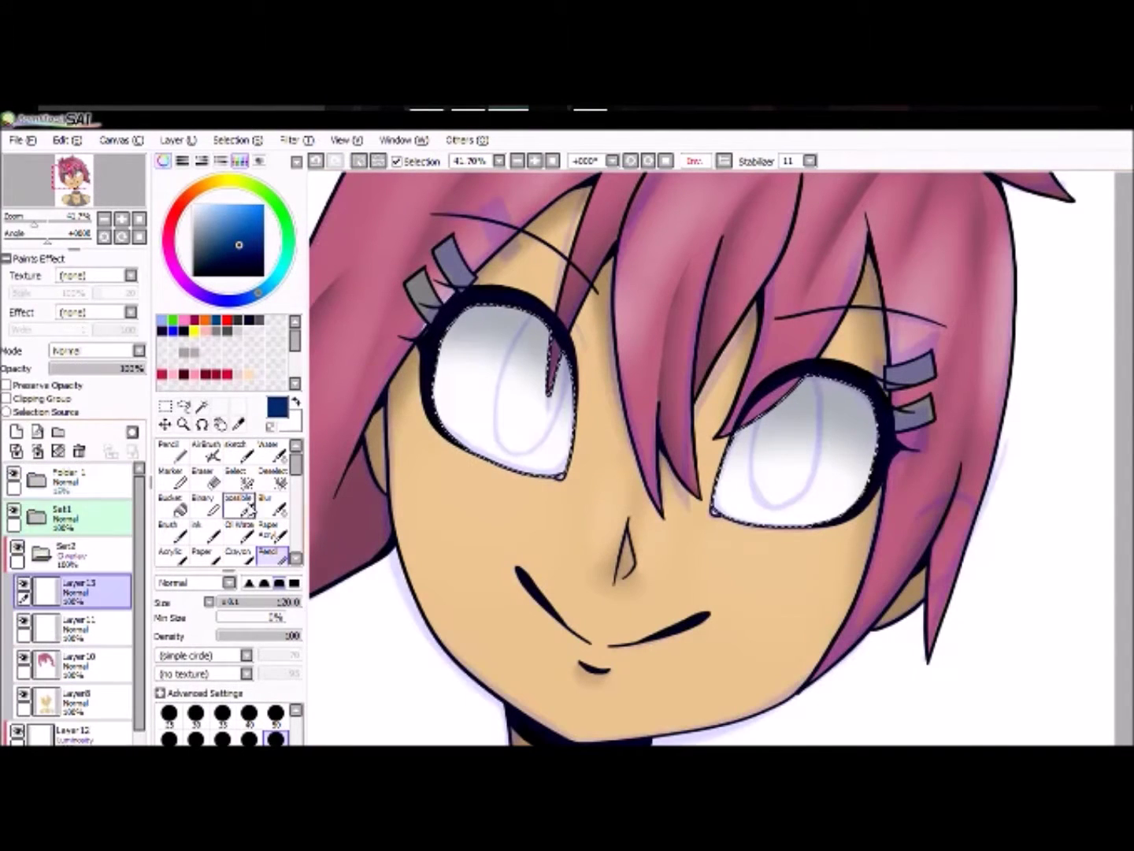
mouse_move(542, 308)
left_mouse_down()
mouse_move(498, 426)
mouse_move(520, 418)
mouse_move(522, 372)
mouse_move(514, 435)
mouse_move(549, 342)
mouse_move(798, 443)
left_mouse_up()
key("ctrl+z")
key("e")
mouse_move(535, 355)
left_mouse_down()
mouse_move(482, 405)
mouse_move(520, 371)
left_mouse_up()
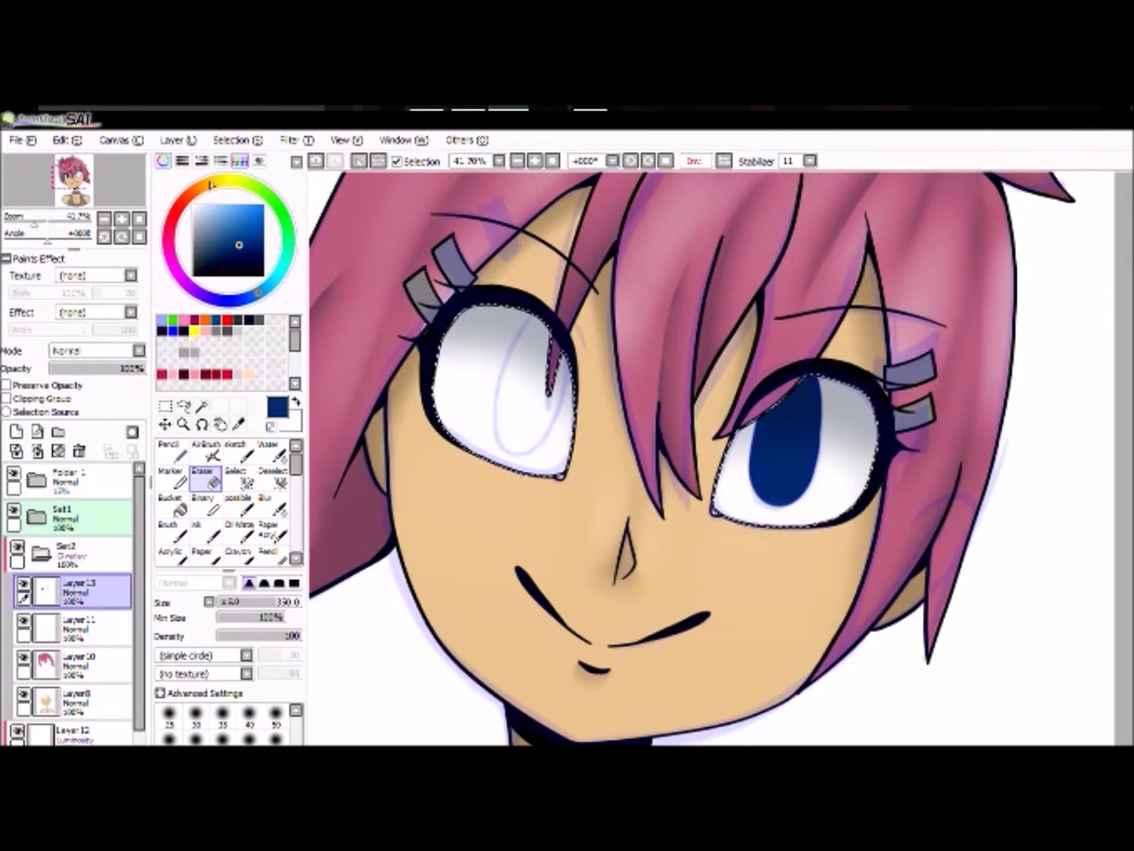
Duplicate the dark blue iris and rotate the copy into the left-hand eye, clearing it off the overlapping hair strand.
key("ctrl+z")
key("ctrl+t")
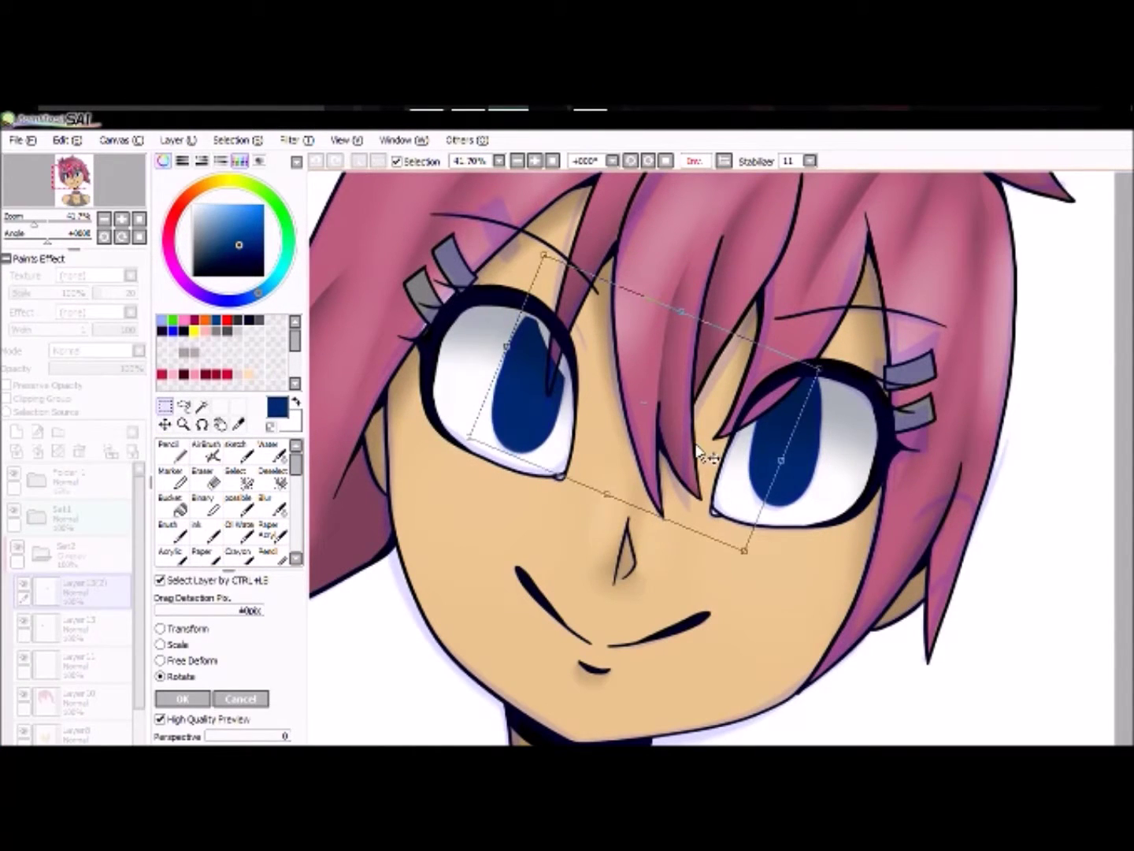
key("Return")
key("b")
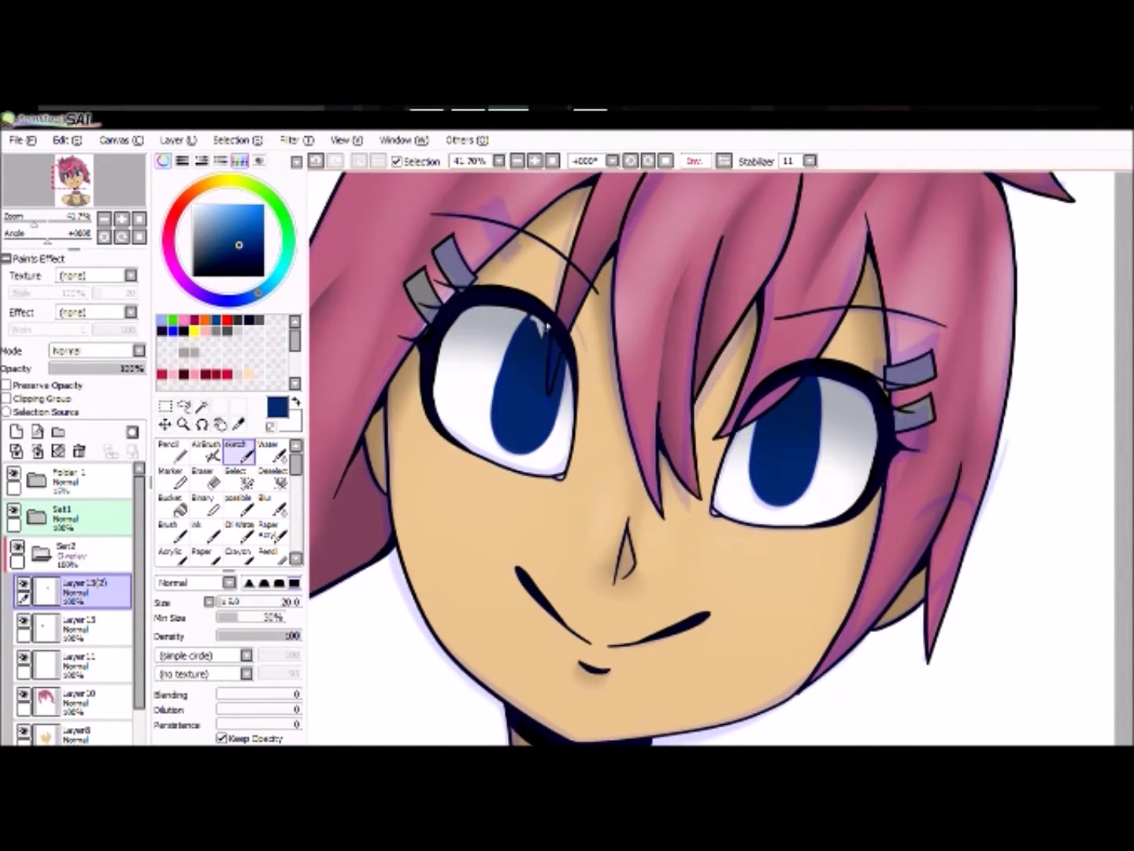
key("w")
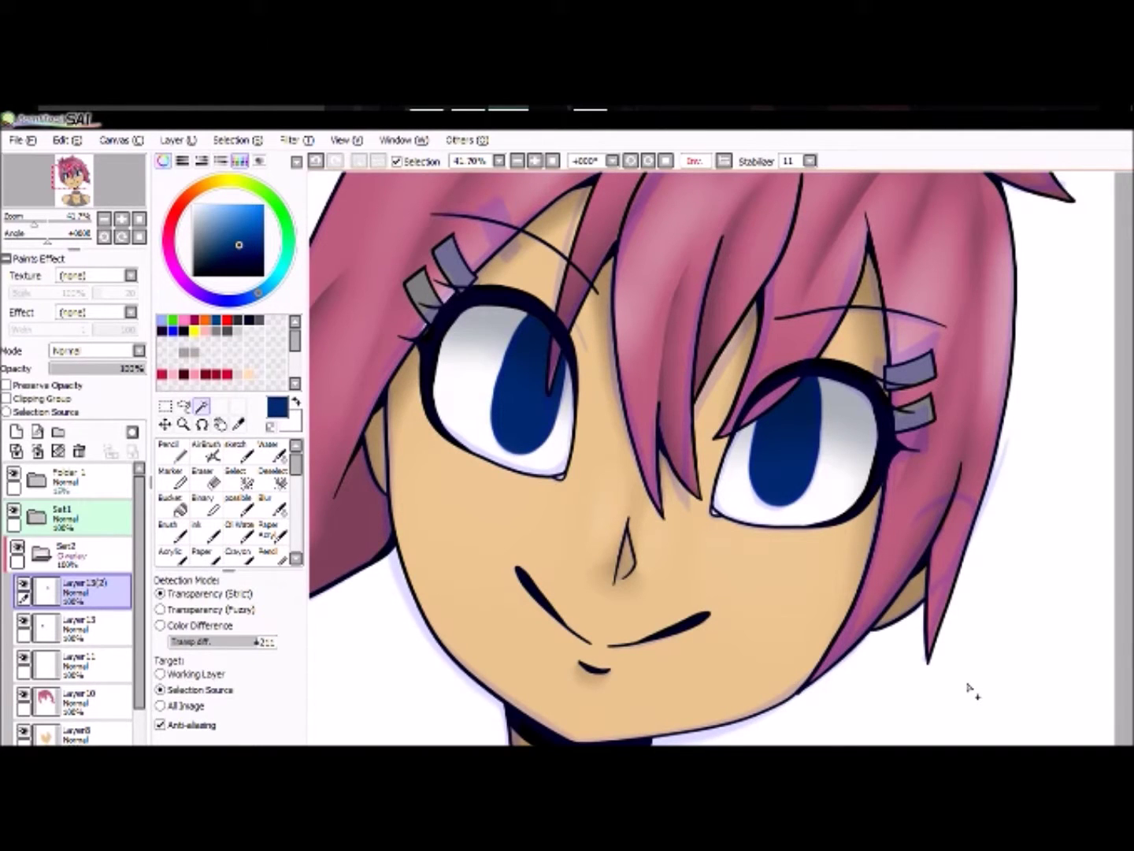
Shade the upper part of both irises in dark navy on a clipped layer with the size 350 AirBrush and set it to Multiply.
key("b")
scroll(680, 394, "up", 2)
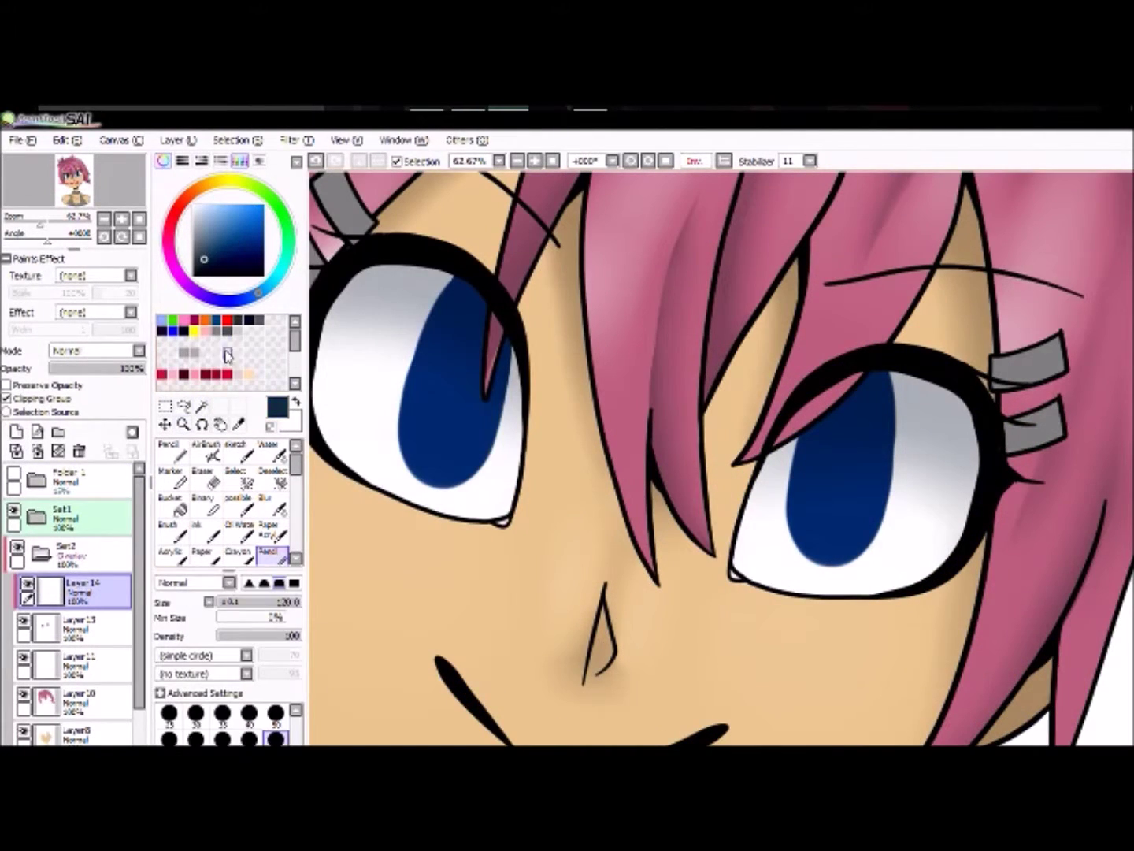
left_click(242, 258)
left_click_drag(507, 304, 458, 331)
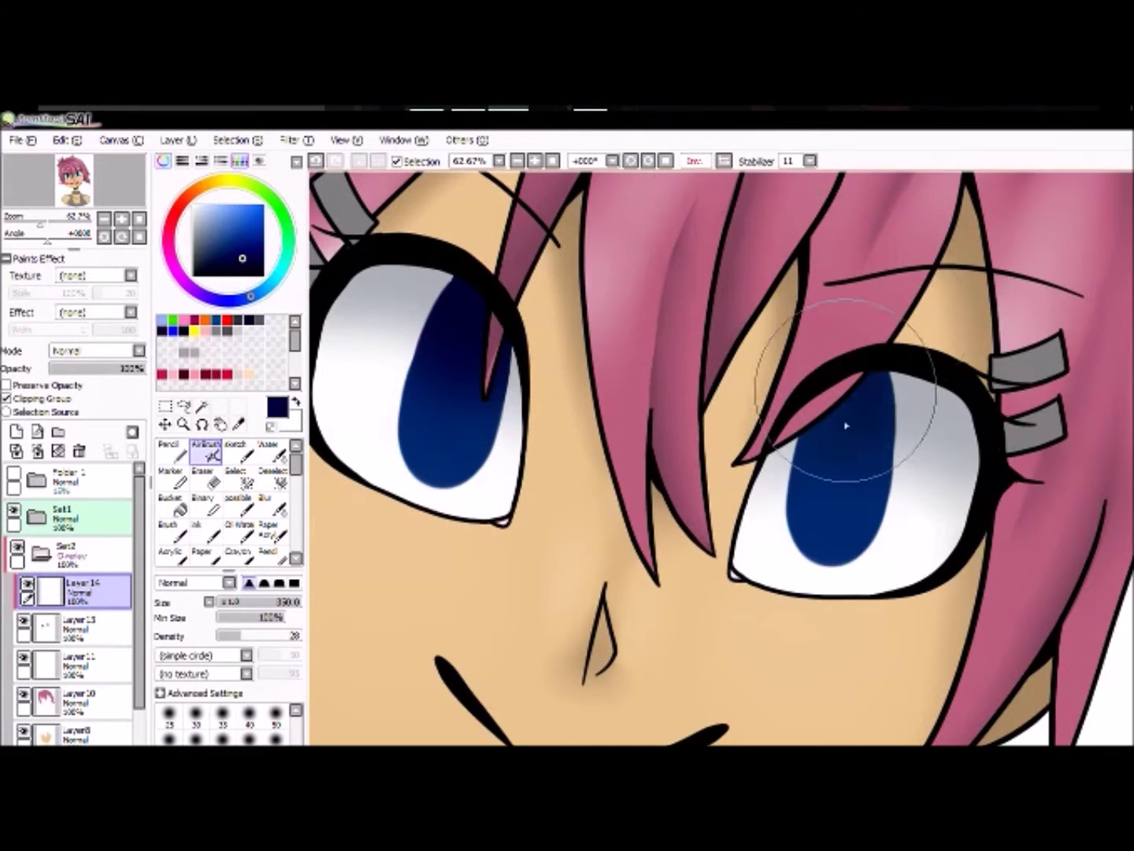
left_click_drag(847, 425, 842, 402)
left_click(95, 350)
left_click(79, 362)
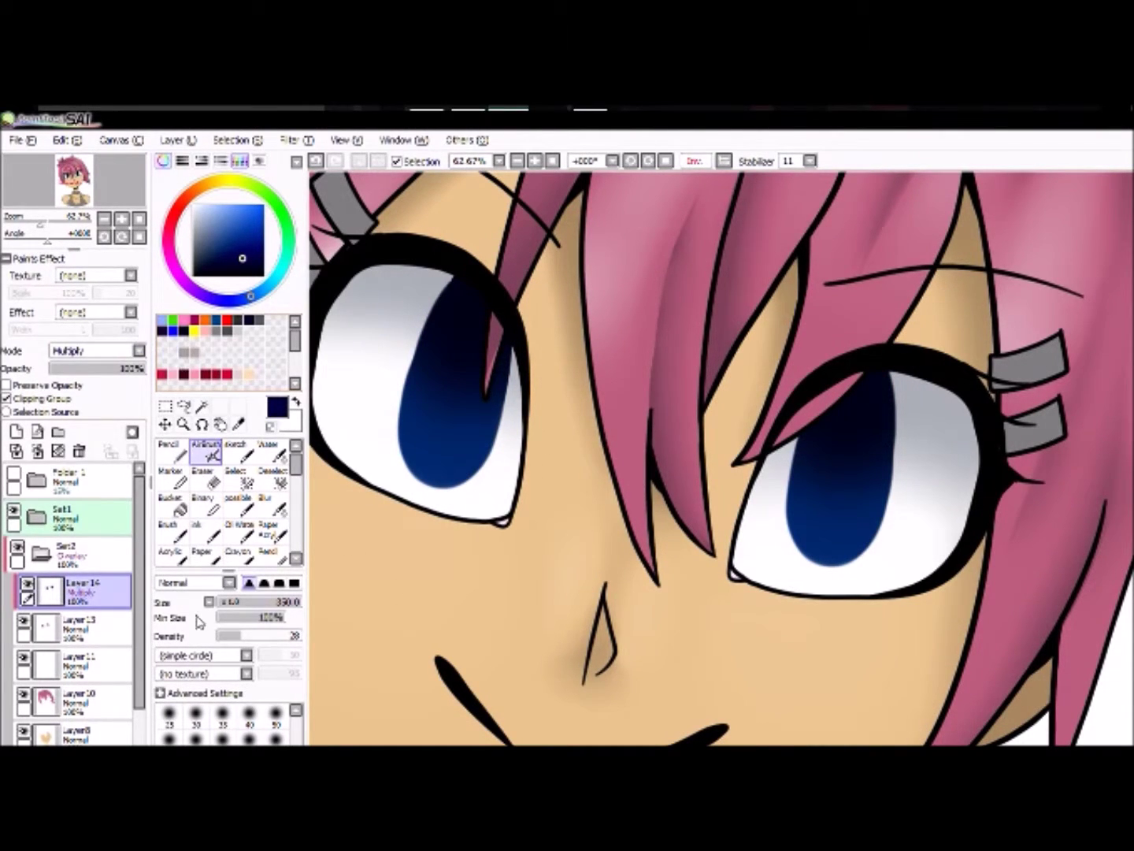
Paint a dark navy pupil in each iris on a new clipped Multiply layer and soften the edges with Blur at size 20.
key("ctrl+shift+n")
key("n")
left_click(453, 400)
left_click(839, 468)
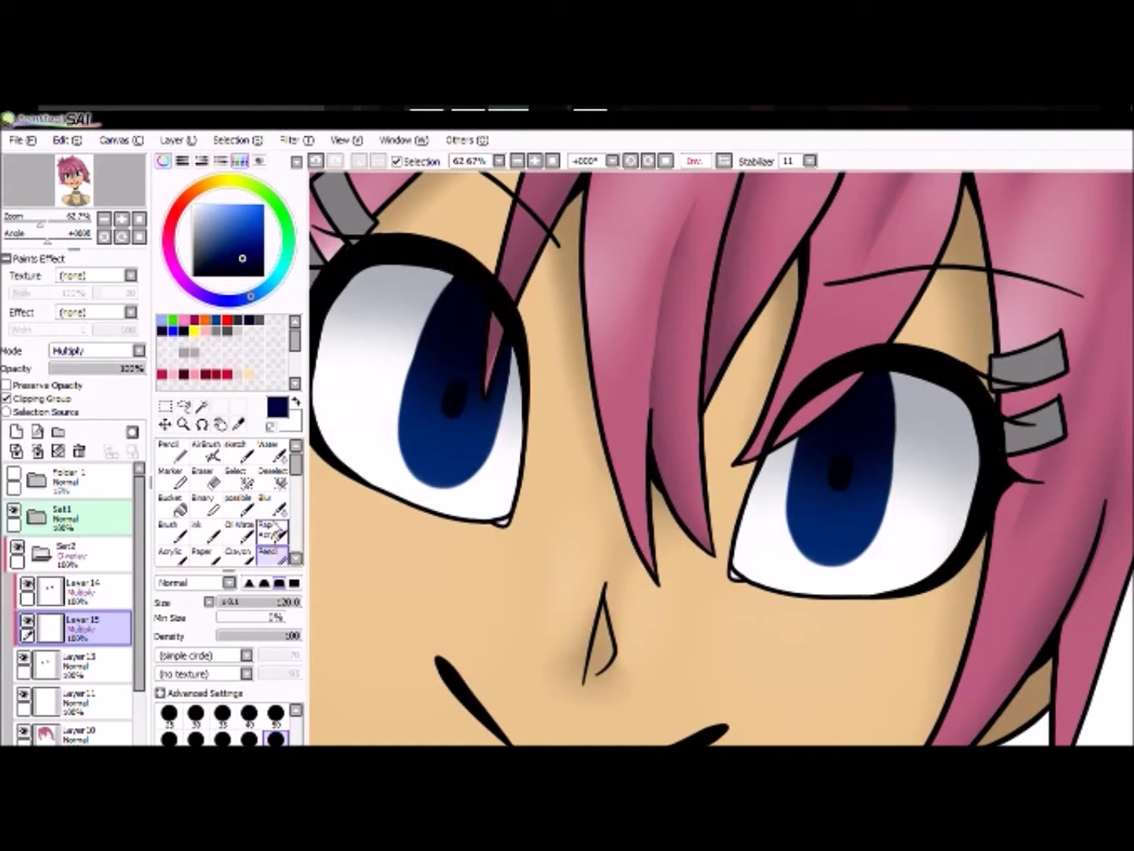
left_click(269, 453)
key("b")
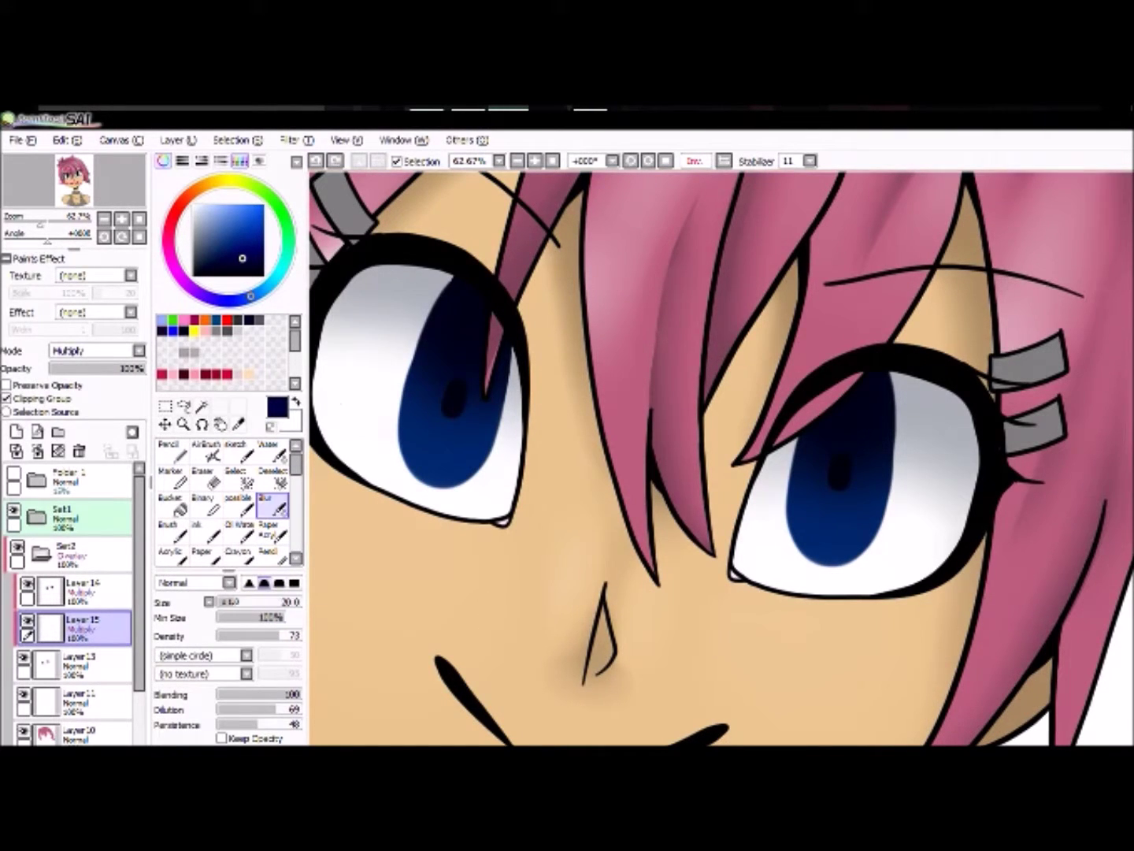
Add thin light blue crescents to the lower irises on a clipped Luminosity layer, trimming them with the Eraser and softening them with Blur.
key("ctrl+shift+n")
key("n")
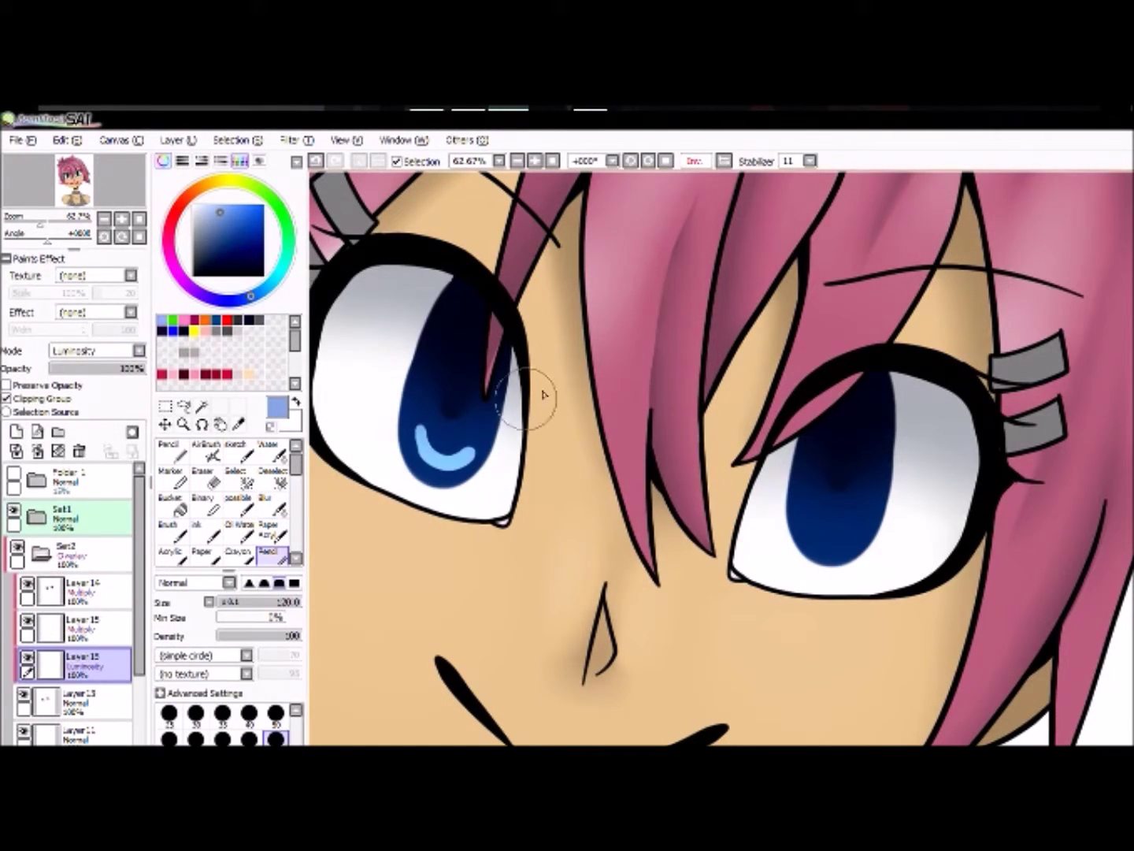
left_click(445, 441)
left_click(836, 520)
key("e")
mouse_move(473, 457)
left_mouse_down()
mouse_move(450, 393)
mouse_move(472, 428)
left_mouse_up()
left_click_drag(819, 497, 850, 521)
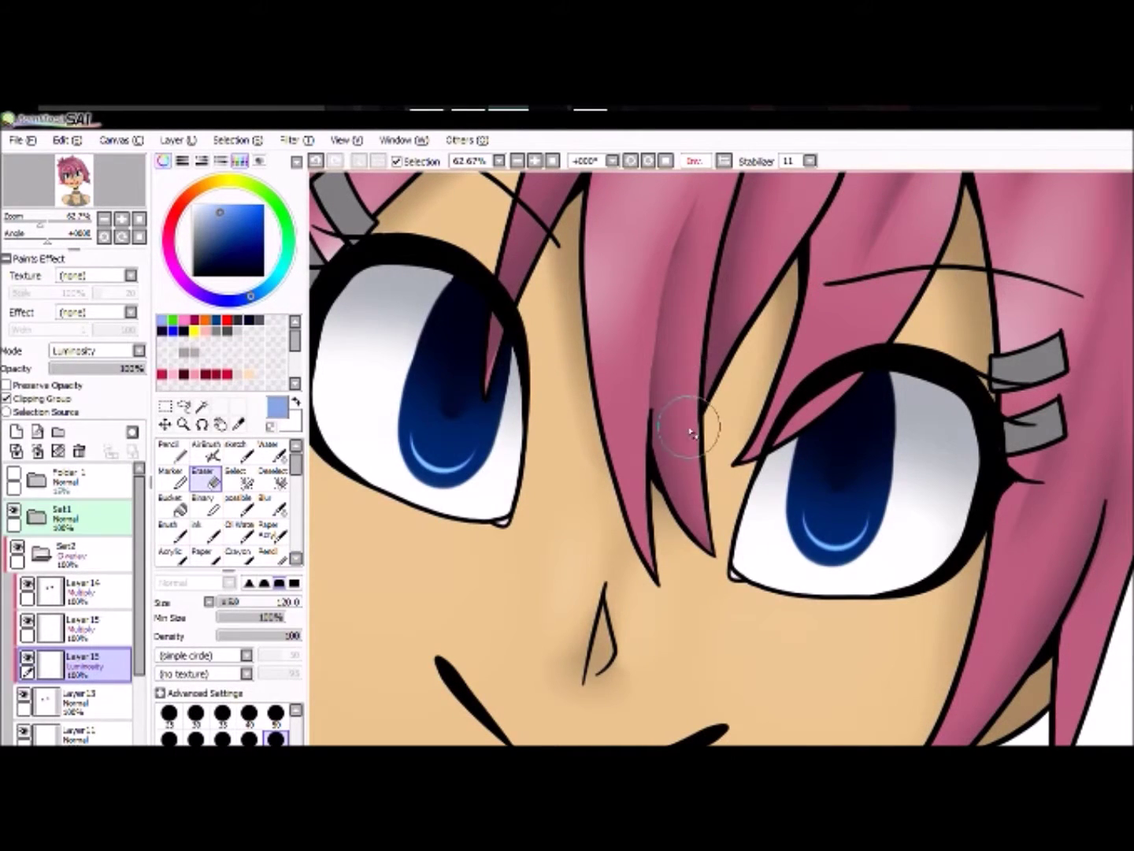
key("b")
left_click_drag(425, 465, 465, 452)
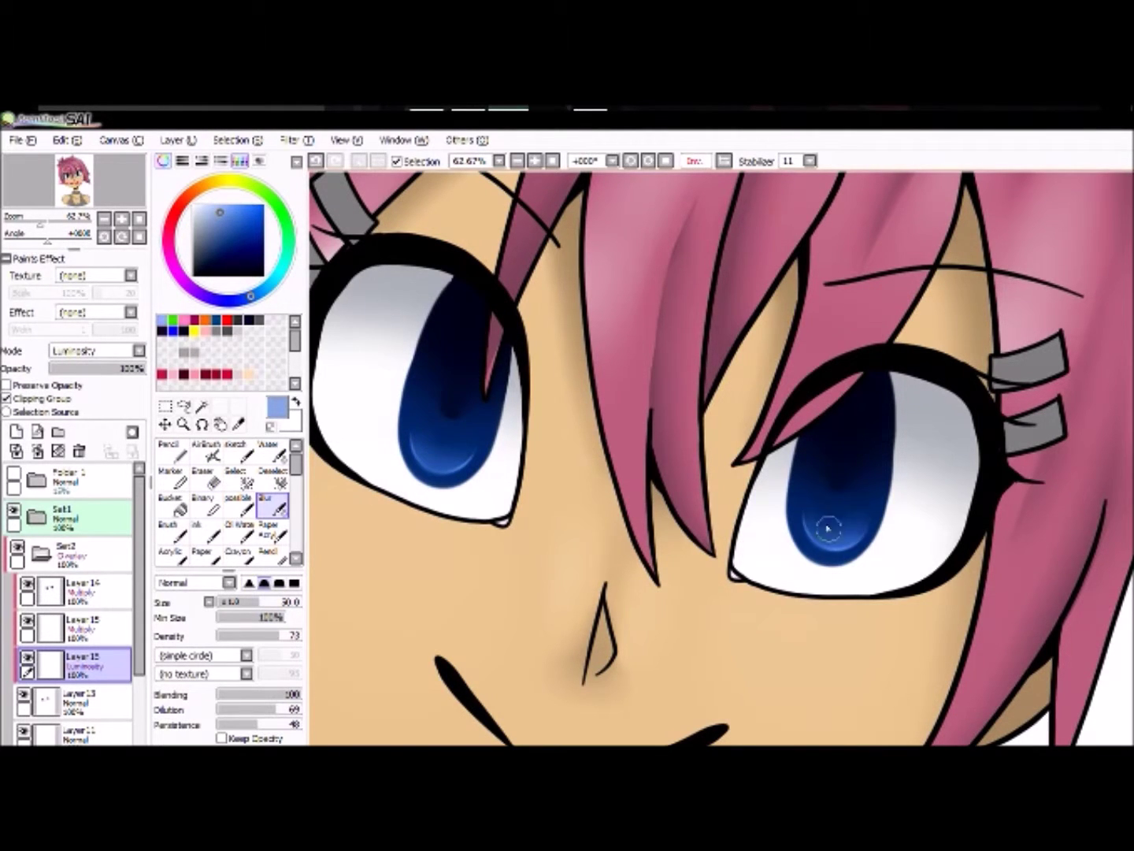
Darken the tops of both irises with black AirBrush on the upper Multiply layer and blend it with Blur at size 120.
left_click(79, 591)
left_click(258, 319)
left_click(207, 455)
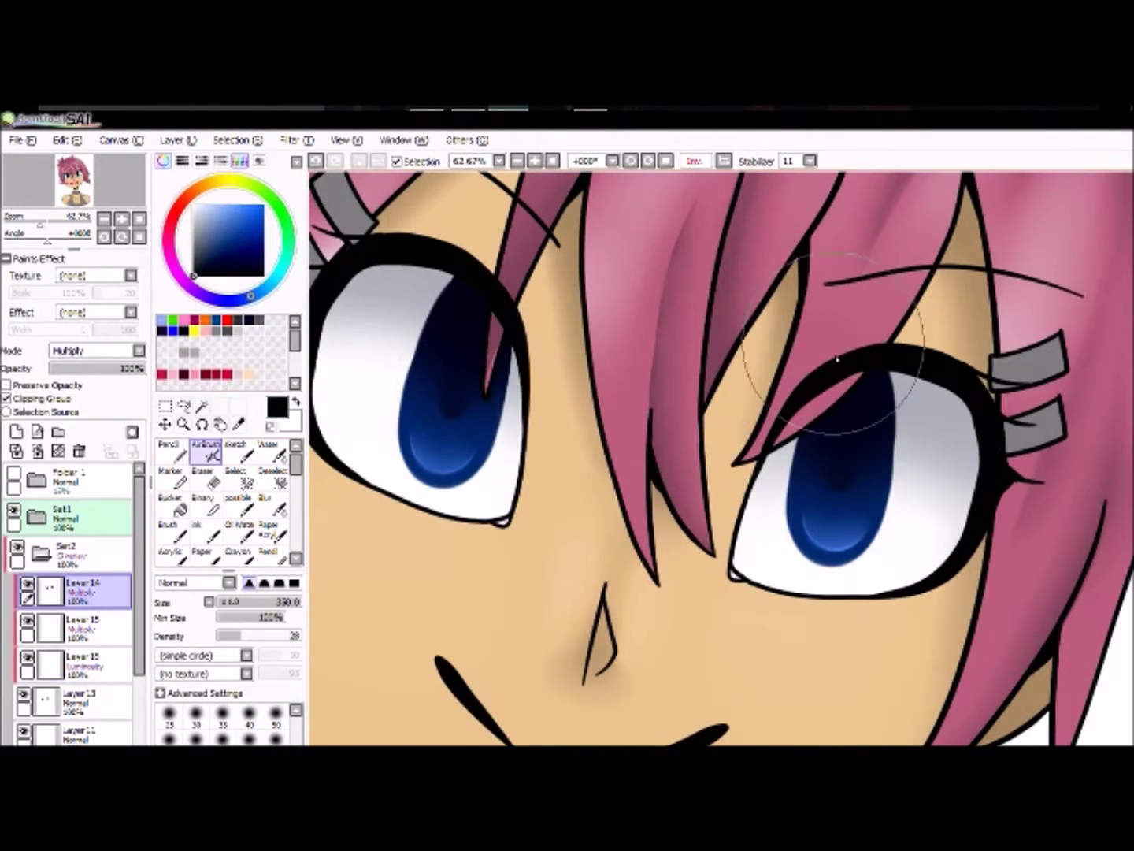
left_click(272, 504)
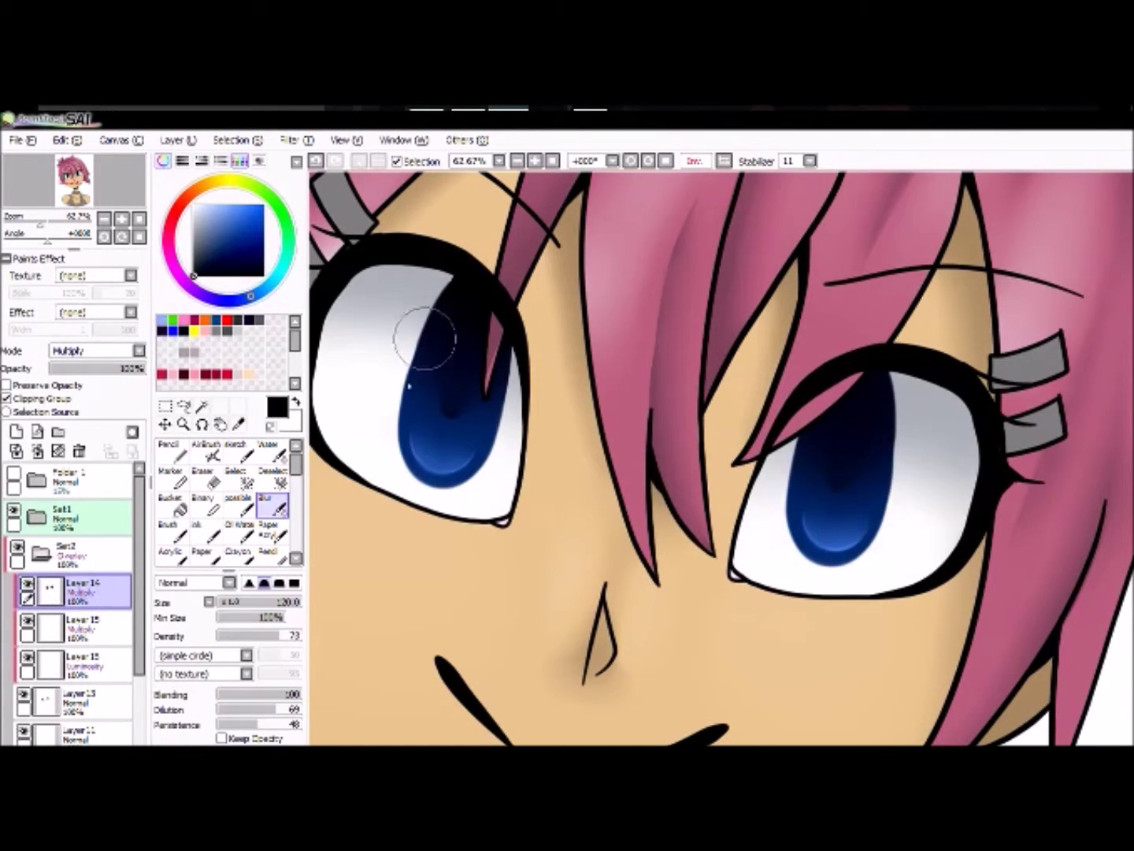
Add a clipped Luminosity layer above the iris shading and set up the Pencil in medium blue at size 120.
left_click(268, 551)
left_click(17, 431)
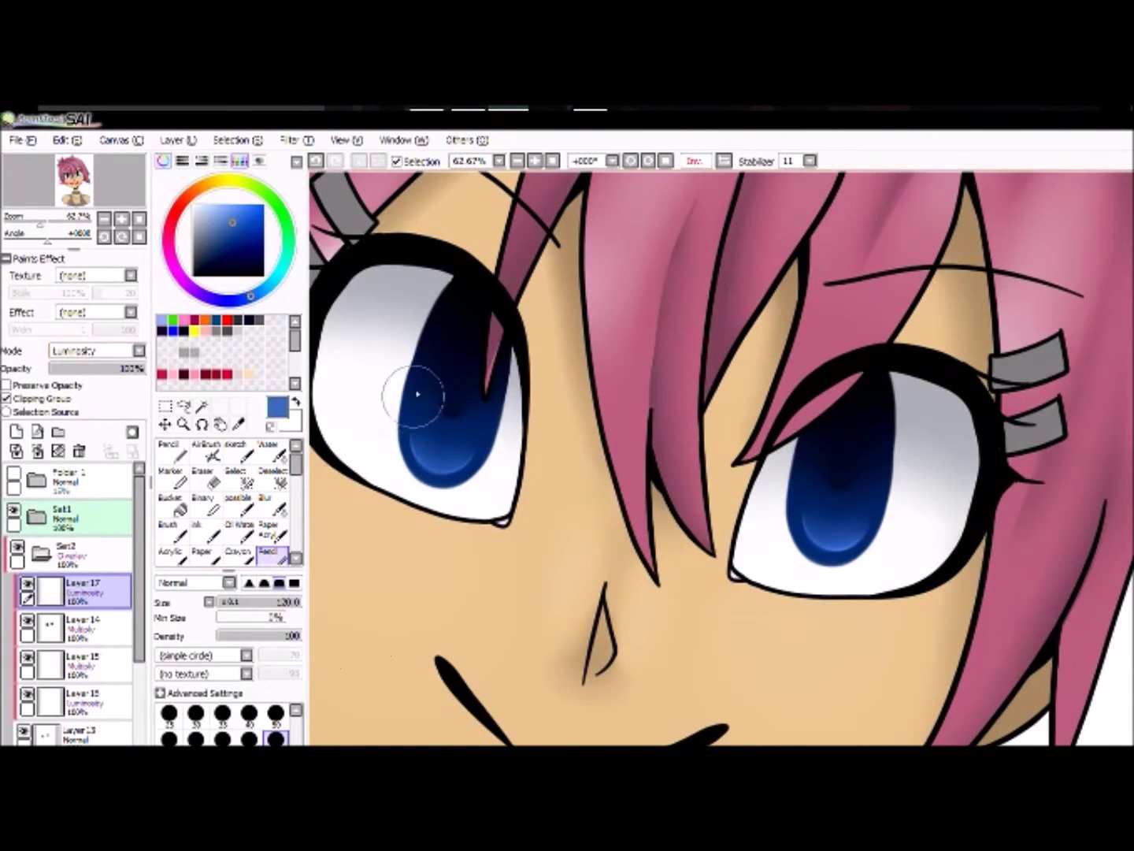
left_click(426, 384)
left_click(425, 405)
mouse_move(433, 433)
left_mouse_down()
mouse_move(450, 468)
mouse_move(442, 462)
left_mouse_up()
key("ctrl+z")
key("ctrl+z")
key("ctrl+z")
Dot small blue light spots along both sides of each iris, following the curve around the pupil.
left_click(468, 429)
left_click(481, 413)
left_click(491, 393)
left_click(424, 422)
left_click(423, 398)
left_click(425, 370)
left_click(852, 514)
left_click(867, 486)
left_click(875, 457)
left_click(809, 507)
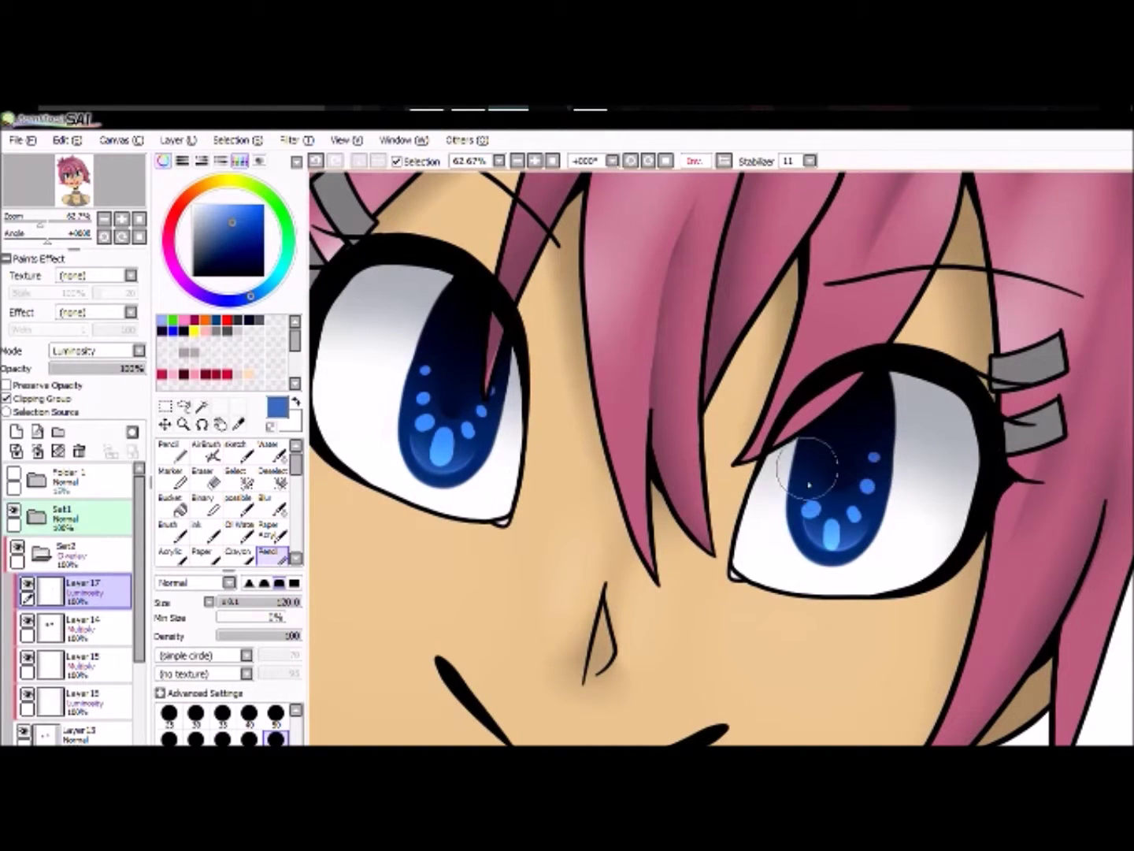
Soften the blue iris spots with Blur at size 20 and lower their layer's opacity to 44%.
left_click(272, 504)
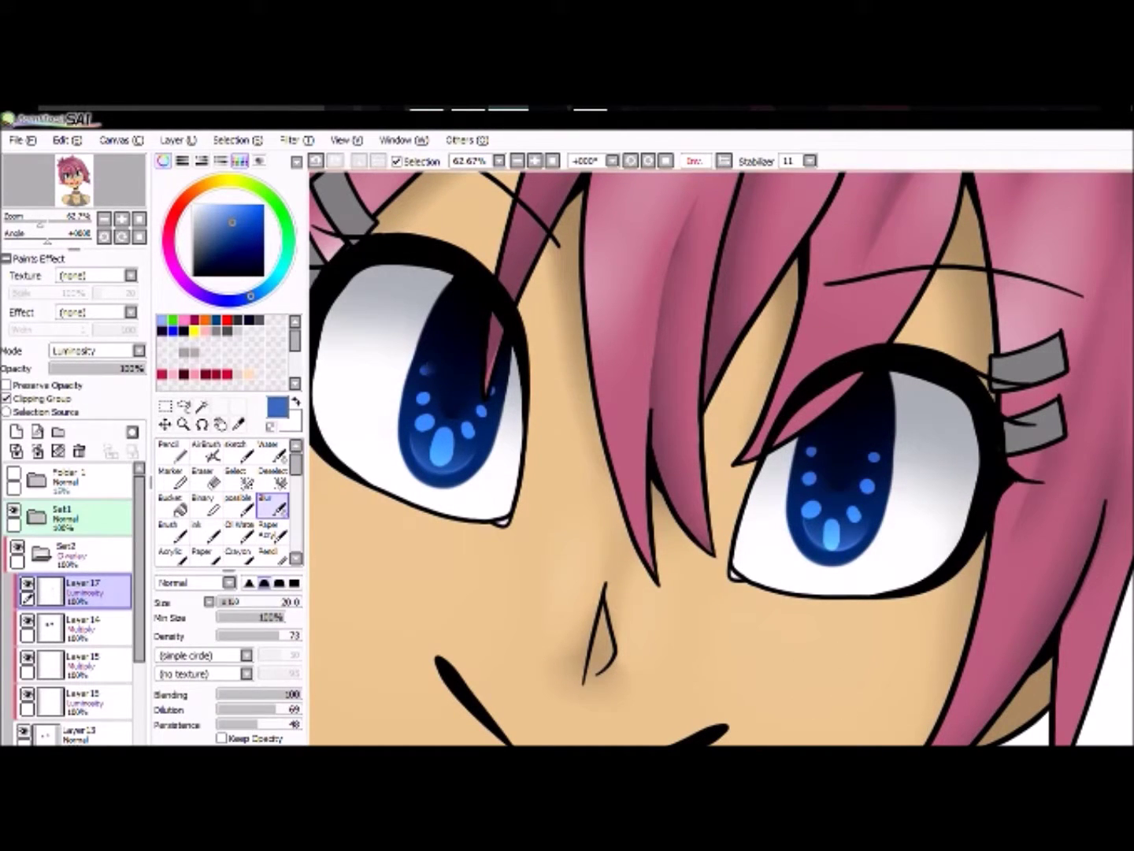
key("bracketright")
key("bracketright")
left_click_drag(441, 462, 445, 433)
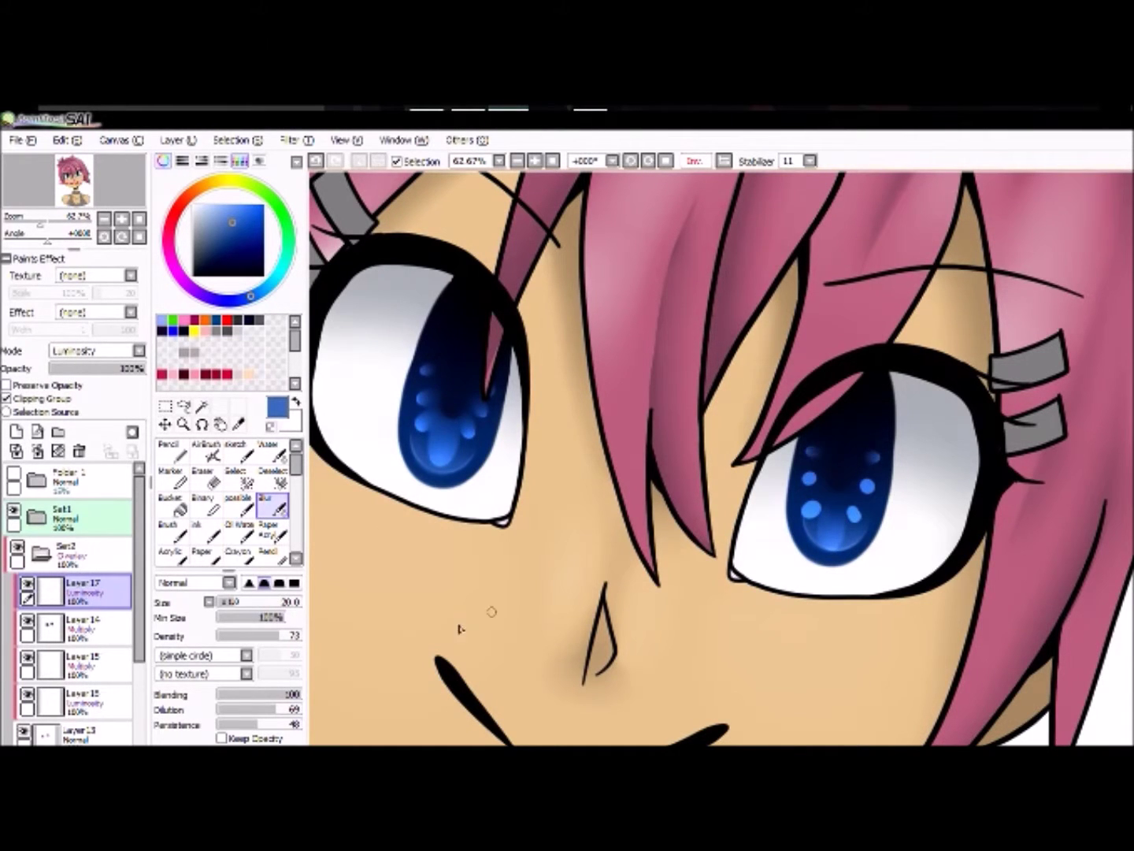
mouse_move(139, 368)
left_mouse_down()
mouse_move(68, 368)
mouse_move(92, 368)
left_mouse_up()
Paint white glints and thin diagonal streaks on both eyes on a new Luminosity layer and soften the glints with Blur at size 35.
left_click(271, 556)
left_click(37, 433)
left_click(275, 713)
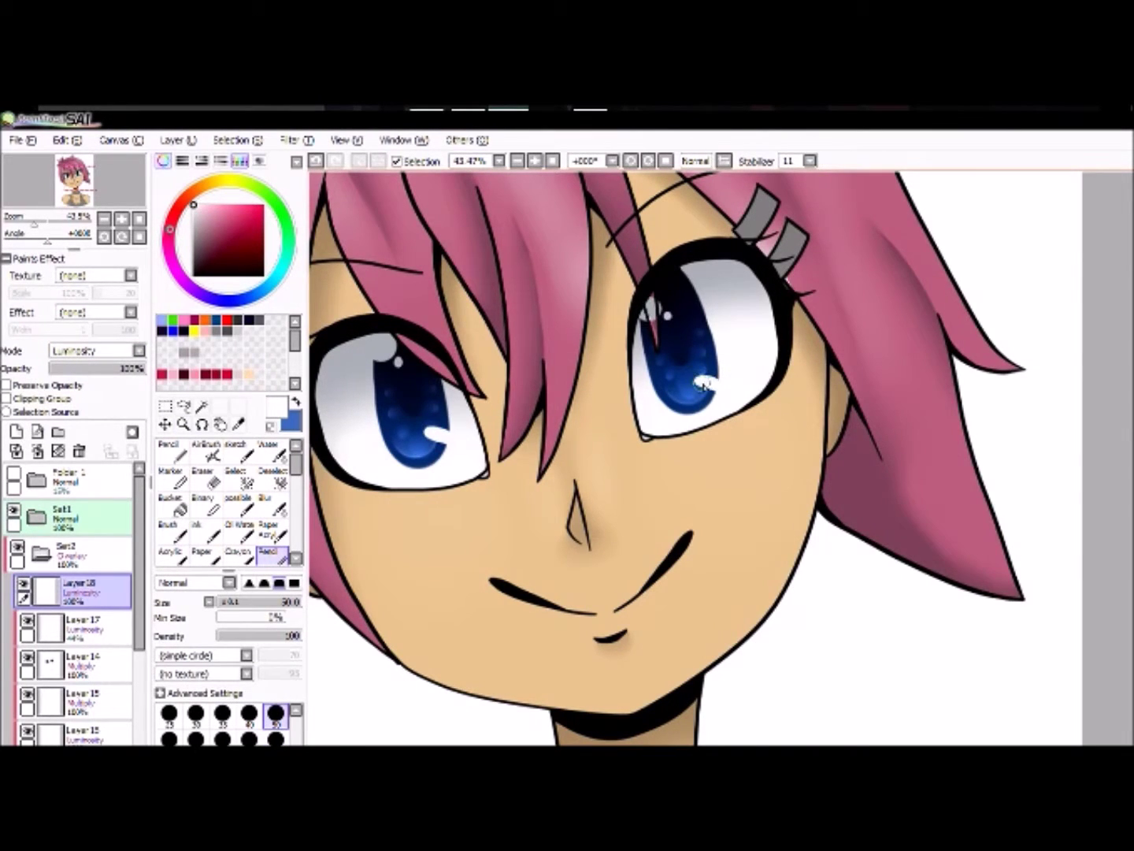
left_click(336, 161)
left_click(201, 477)
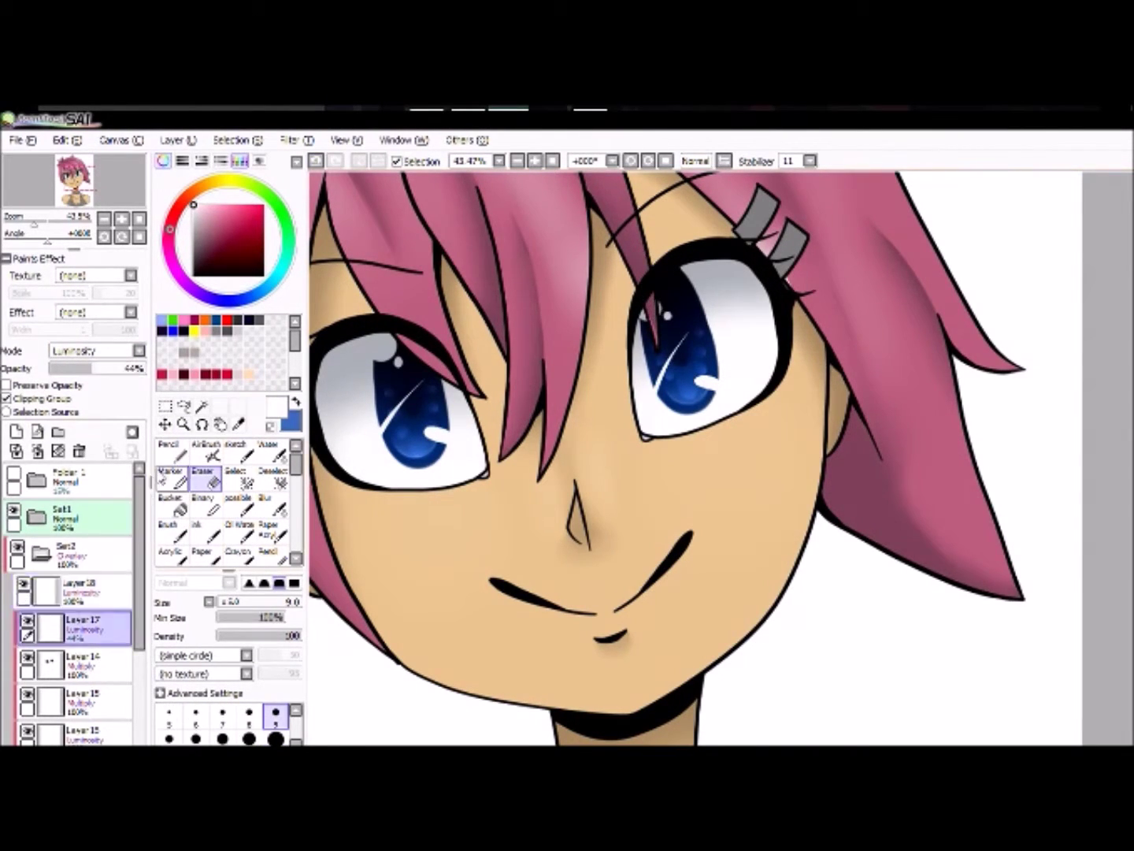
left_click(272, 505)
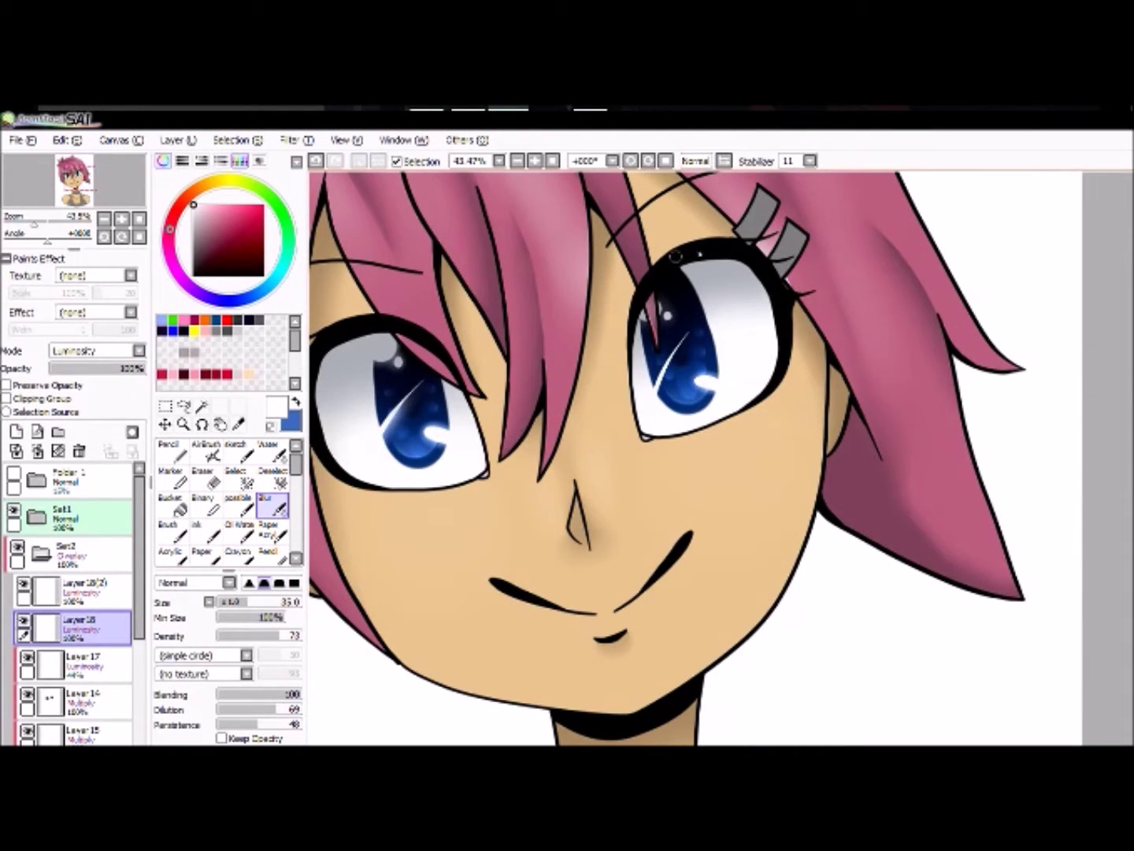
Hide the layer with the BRB note and expand the Set2 color folder.
scroll(1010, 661, "down", 3)
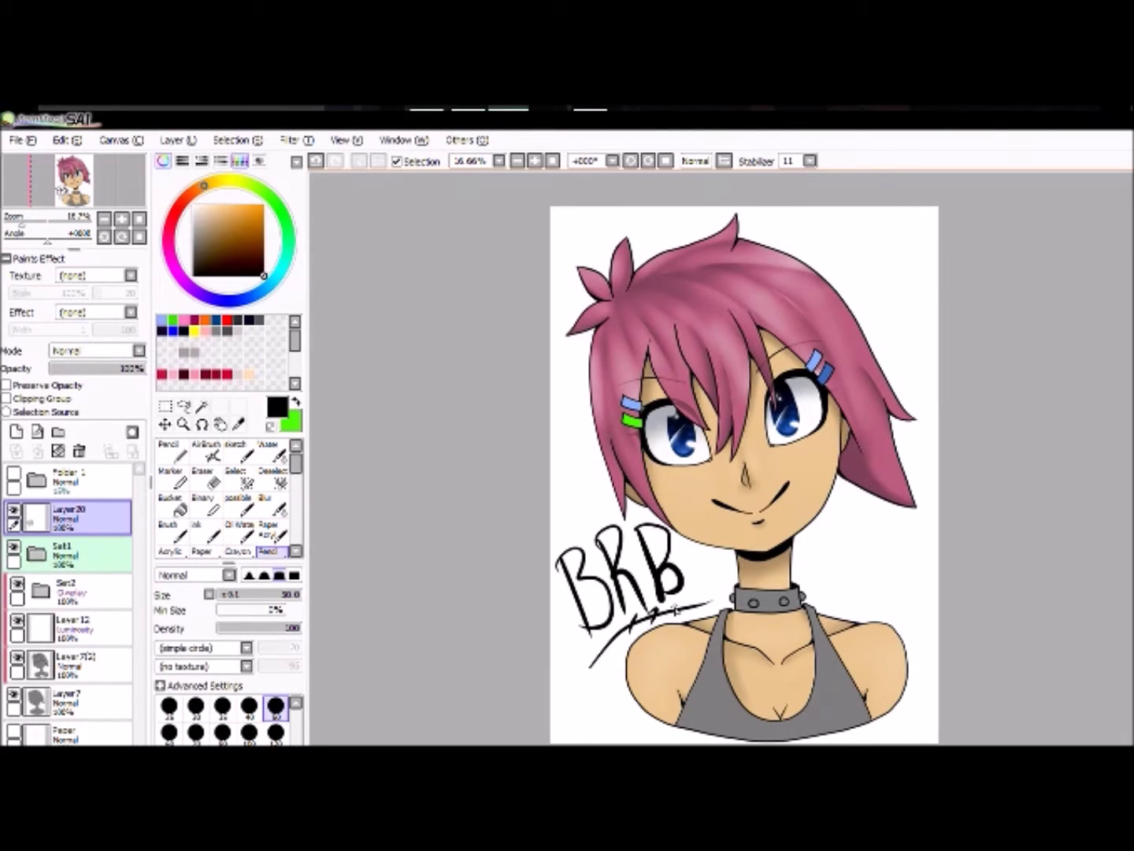
left_click(13, 511)
left_click(41, 589)
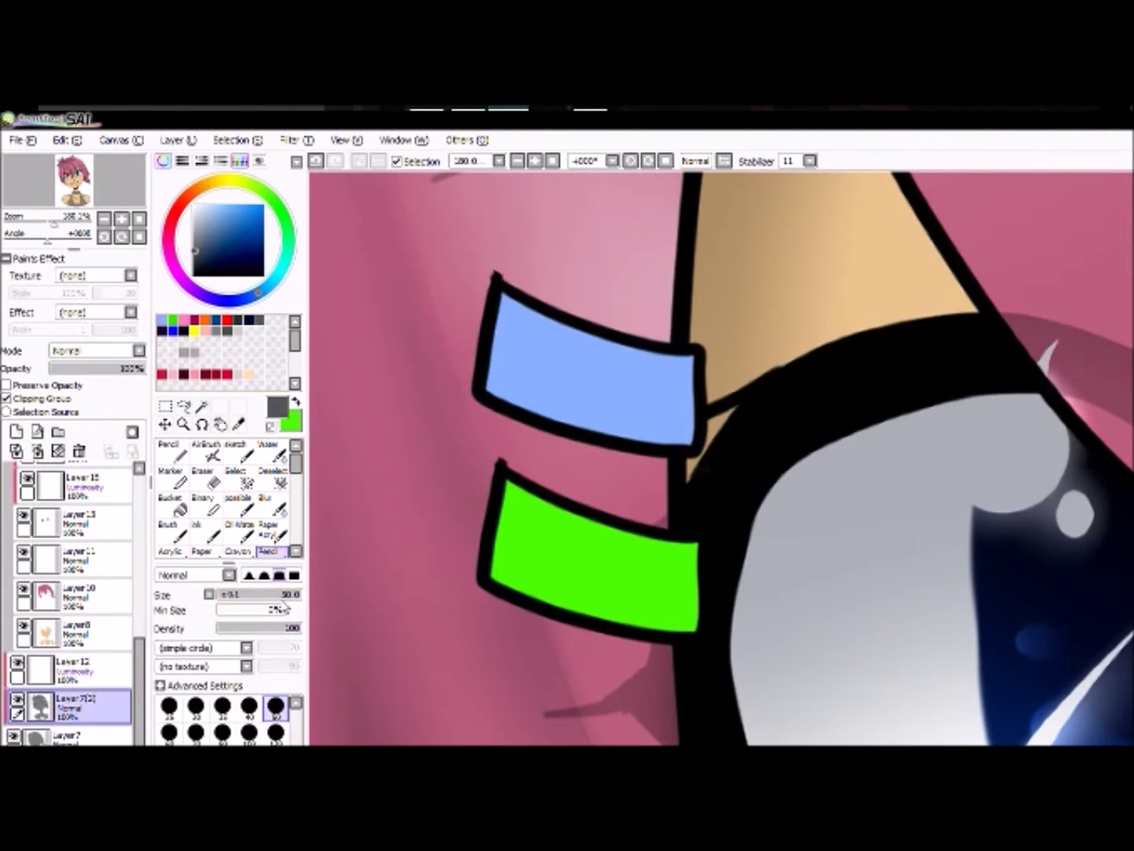
Select the blue and green hair clips and shade their lower edges in darker gray on the gray layer, blending with Blur.
left_click(202, 405)
left_click(571, 563)
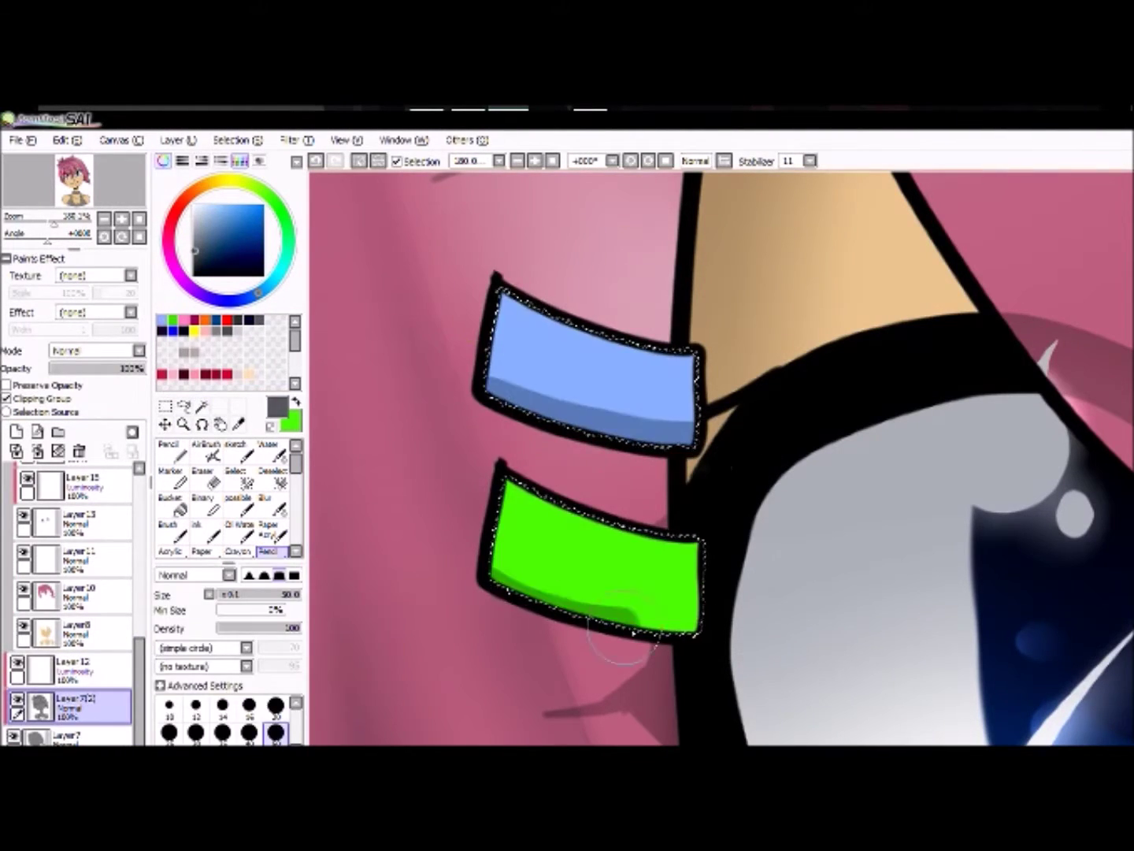
key("e")
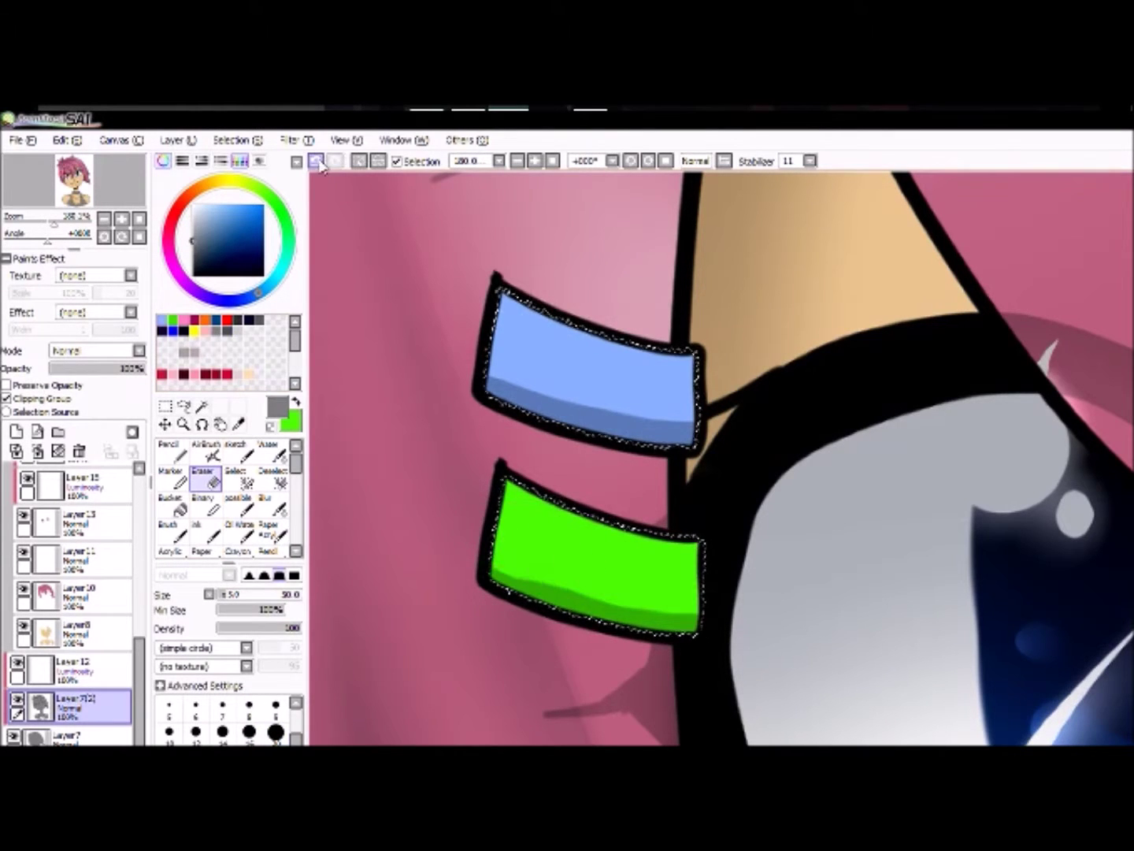
key("c")
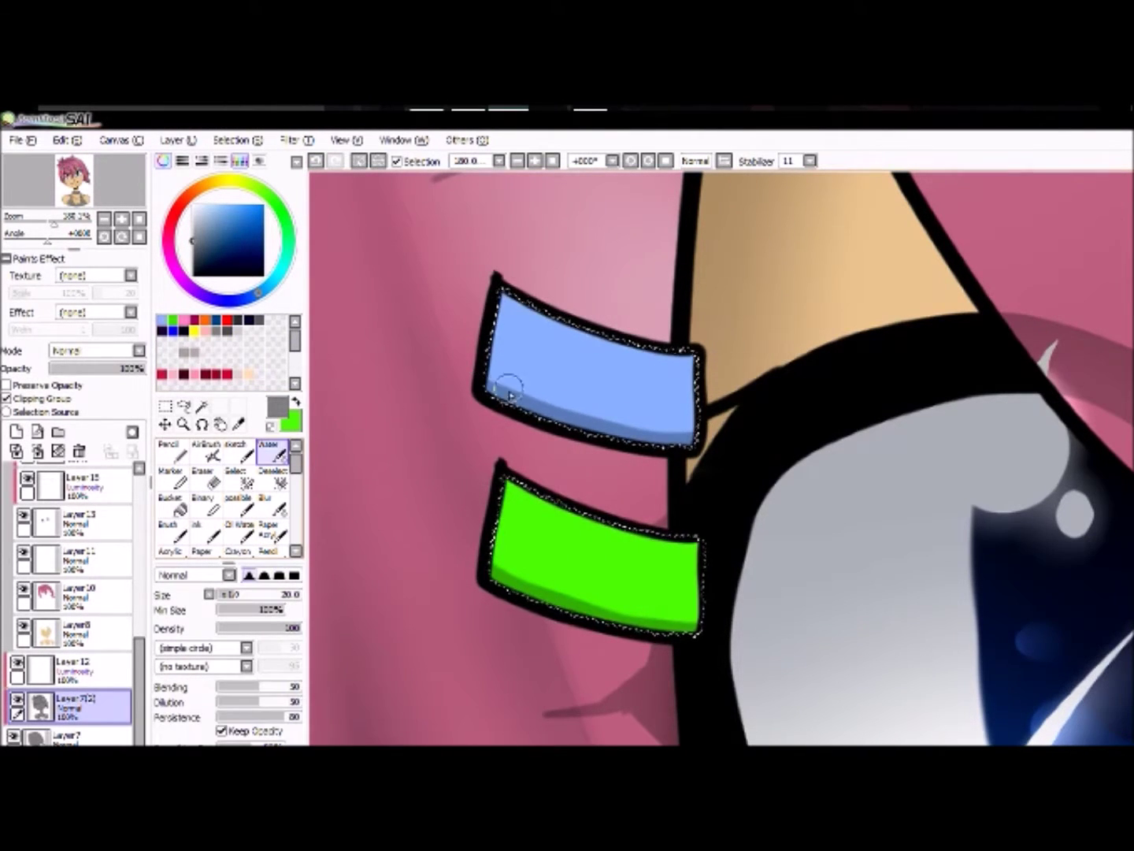
key("b")
left_click_drag(510, 389, 677, 429)
left_click_drag(512, 584, 693, 627)
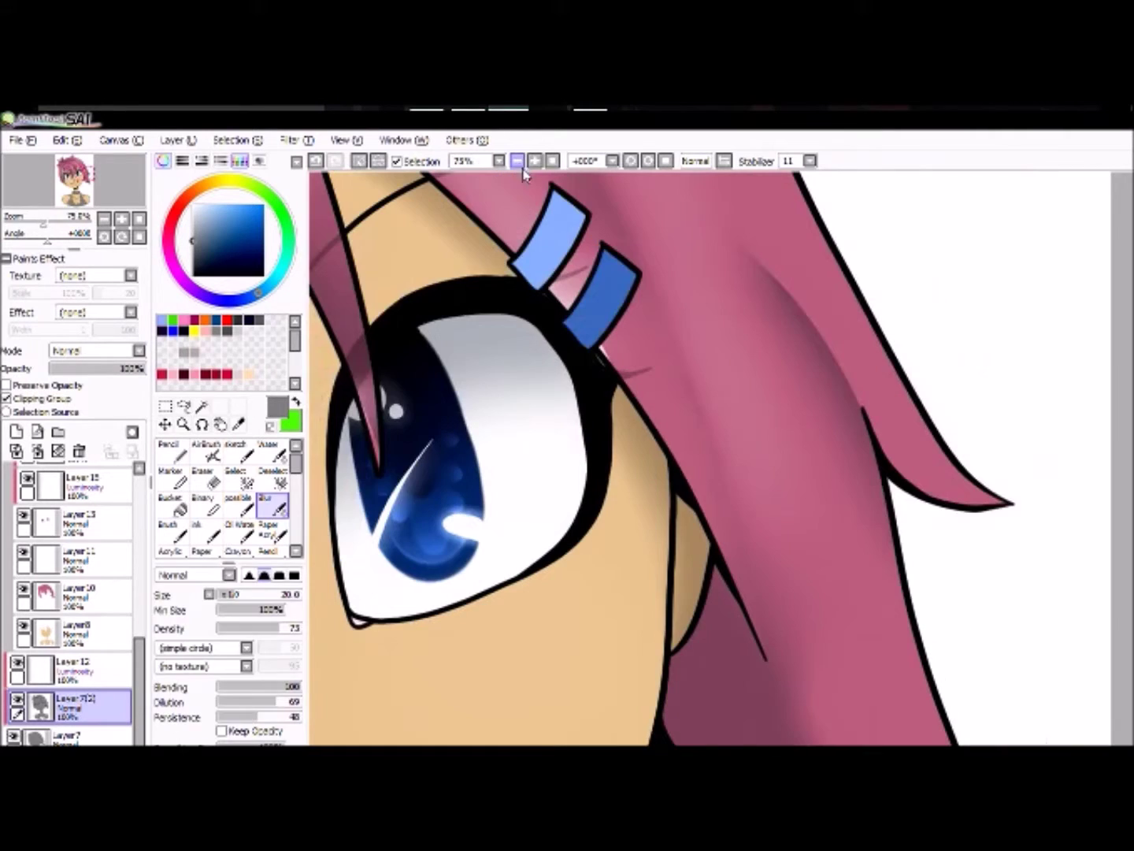
Color the collar band near-black with blurred black shadows around the studs, and paint the studs light gray on a new layer.
key("n")
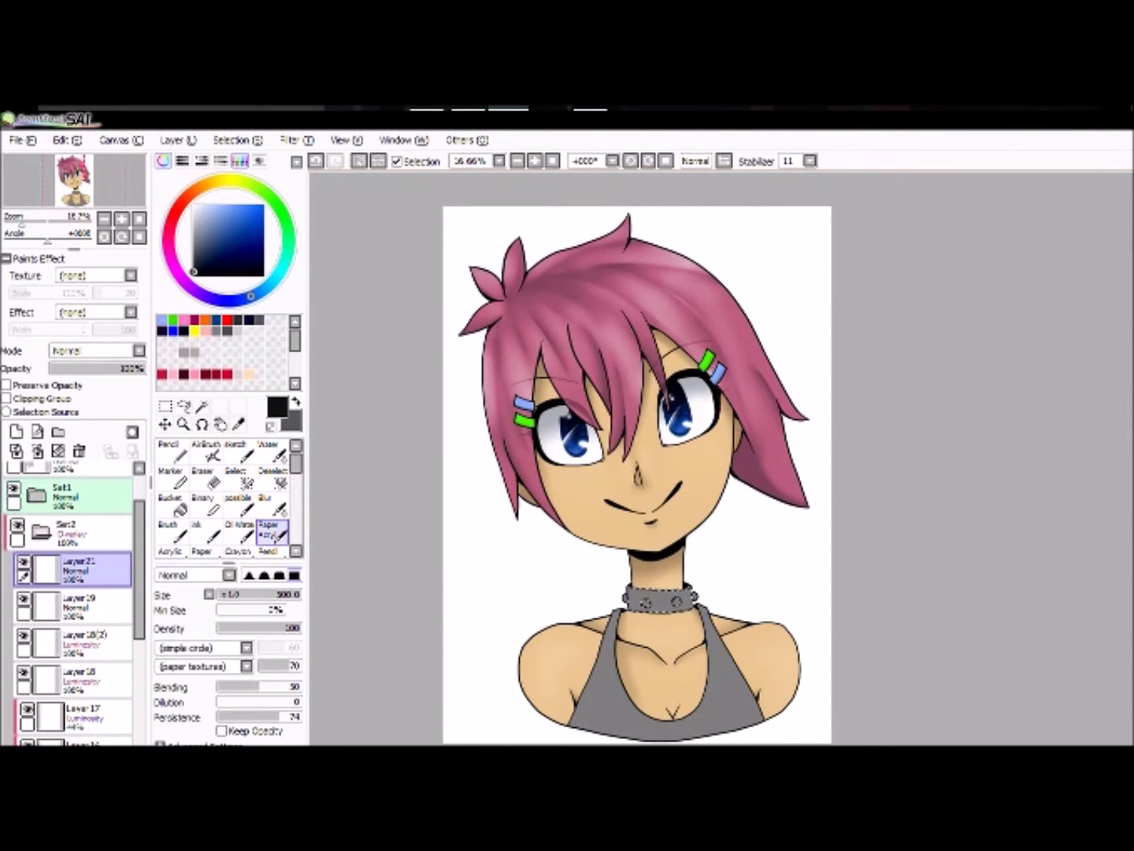
left_click_drag(570, 576, 693, 642)
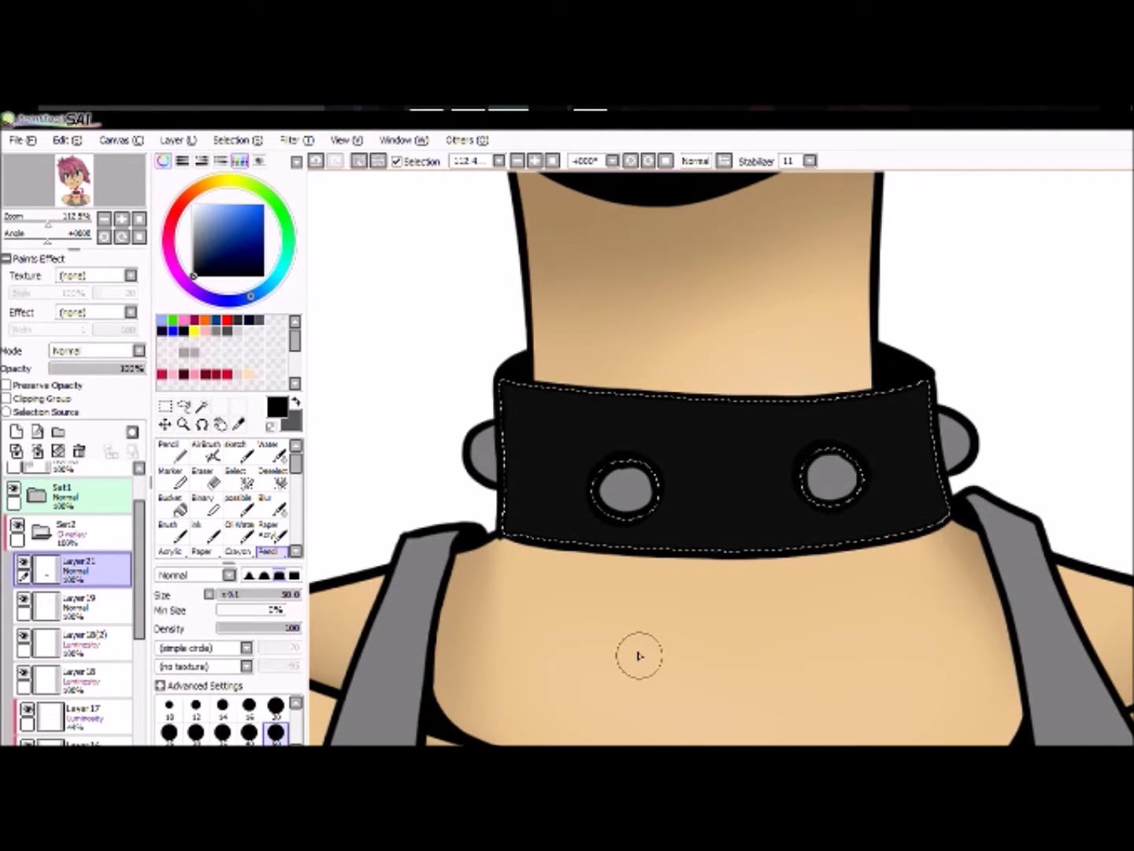
left_click(272, 508)
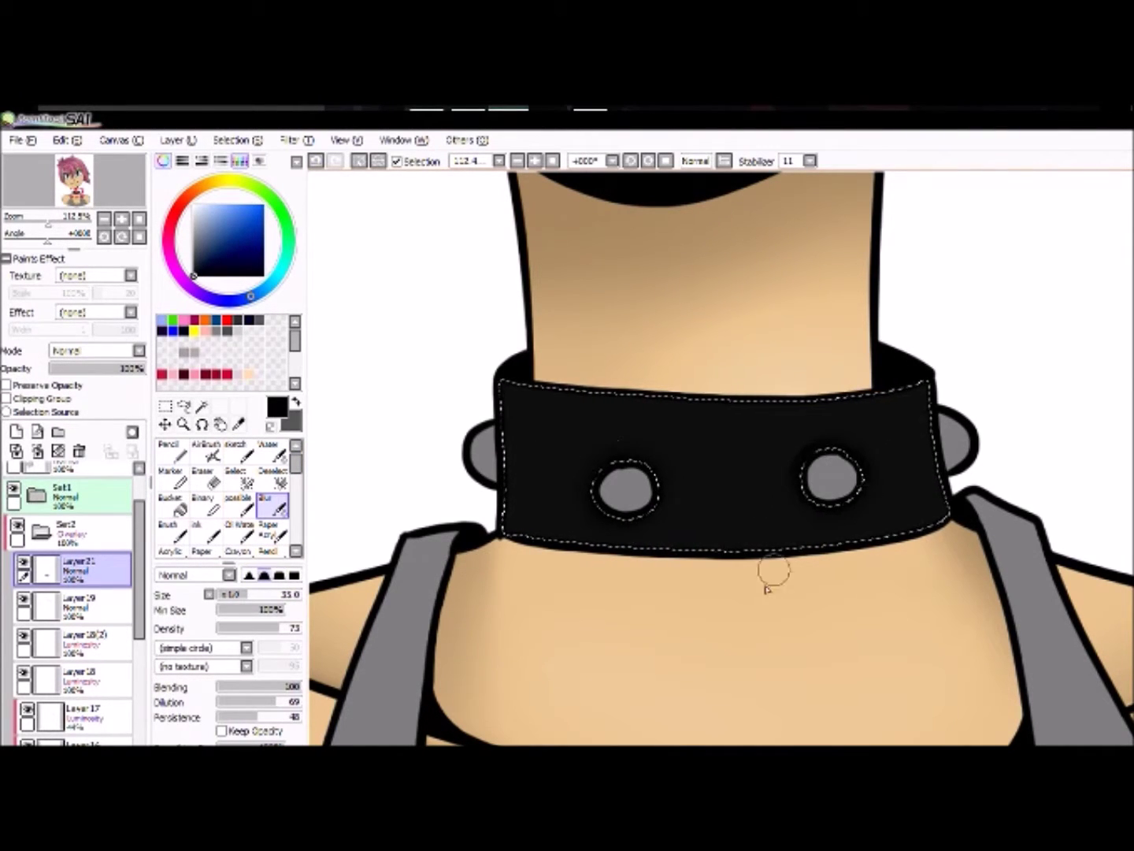
left_click(625, 486)
left_click_drag(473, 437, 886, 481)
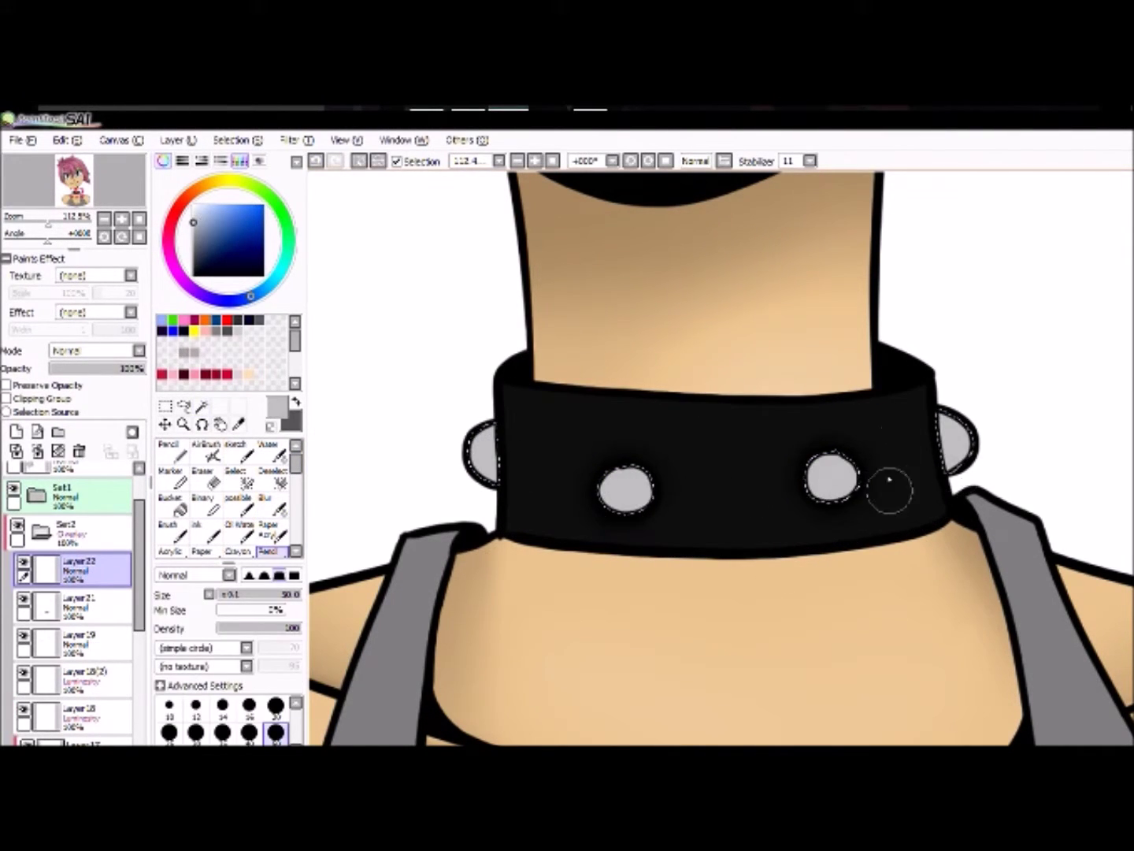
Add white diagonal shine to the collar studs on a clipped Luminosity layer, soften it with Blur and lower its opacity to 41%.
left_click_drag(654, 470, 638, 493)
left_click(272, 504)
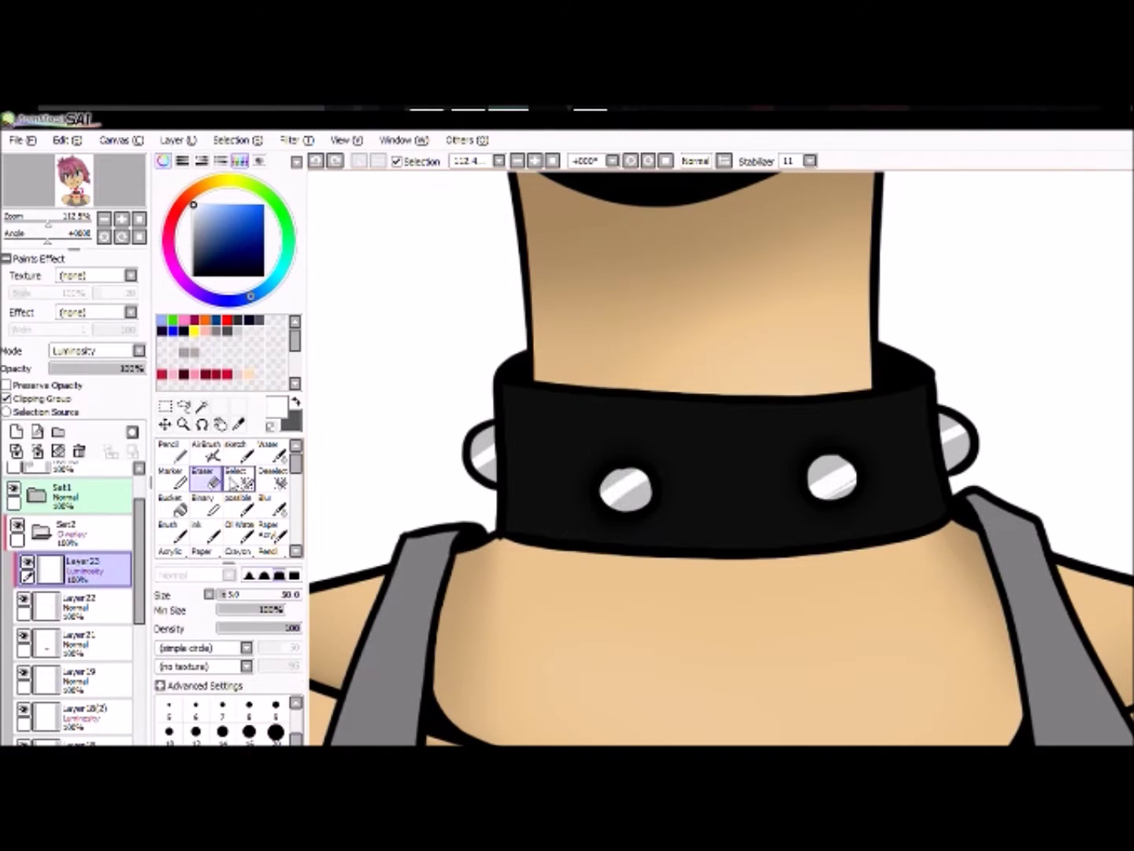
left_click_drag(819, 488, 800, 532)
left_click_drag(629, 485, 578, 519)
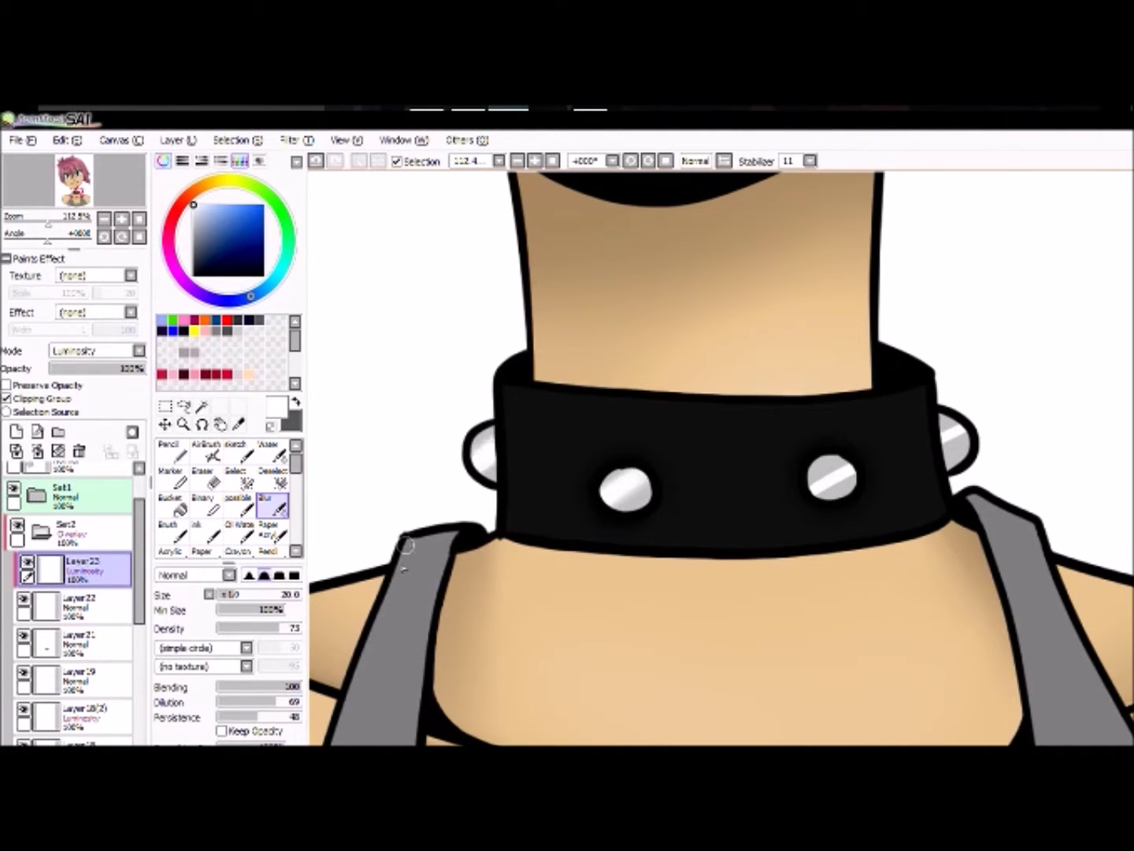
left_click(95, 350)
left_click(107, 368)
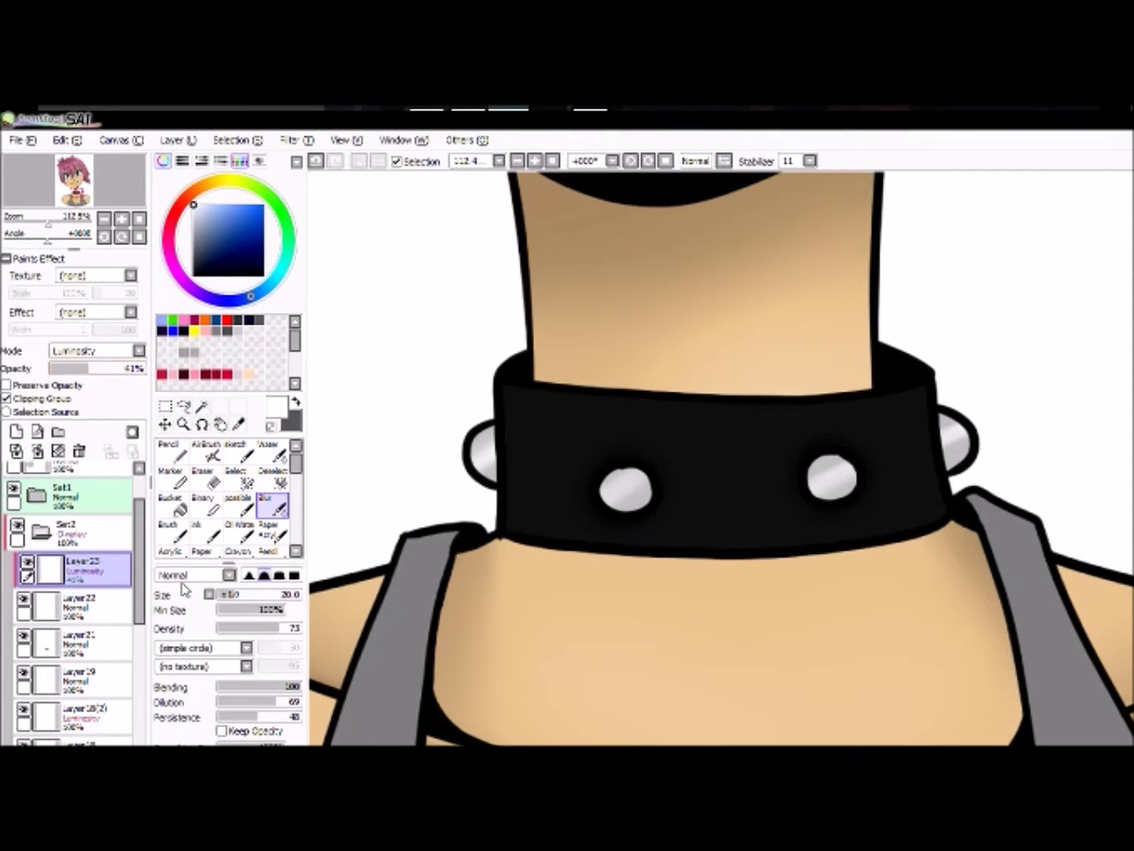
Shade the lower edges of the studs in medium gray on a new clipped layer with the size 20 Pencil and blend with Blur.
left_click(16, 431)
left_click(268, 551)
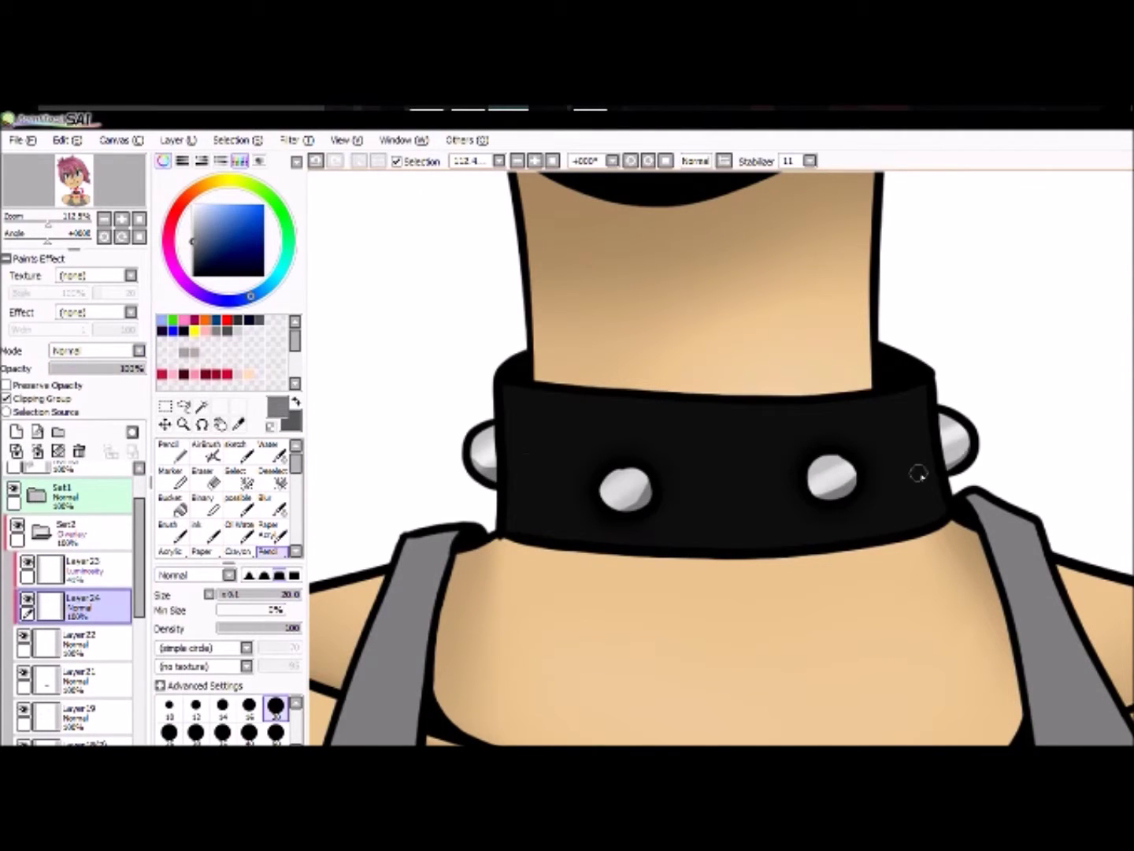
key("w")
key("b")
scroll(957, 414, "up", 3)
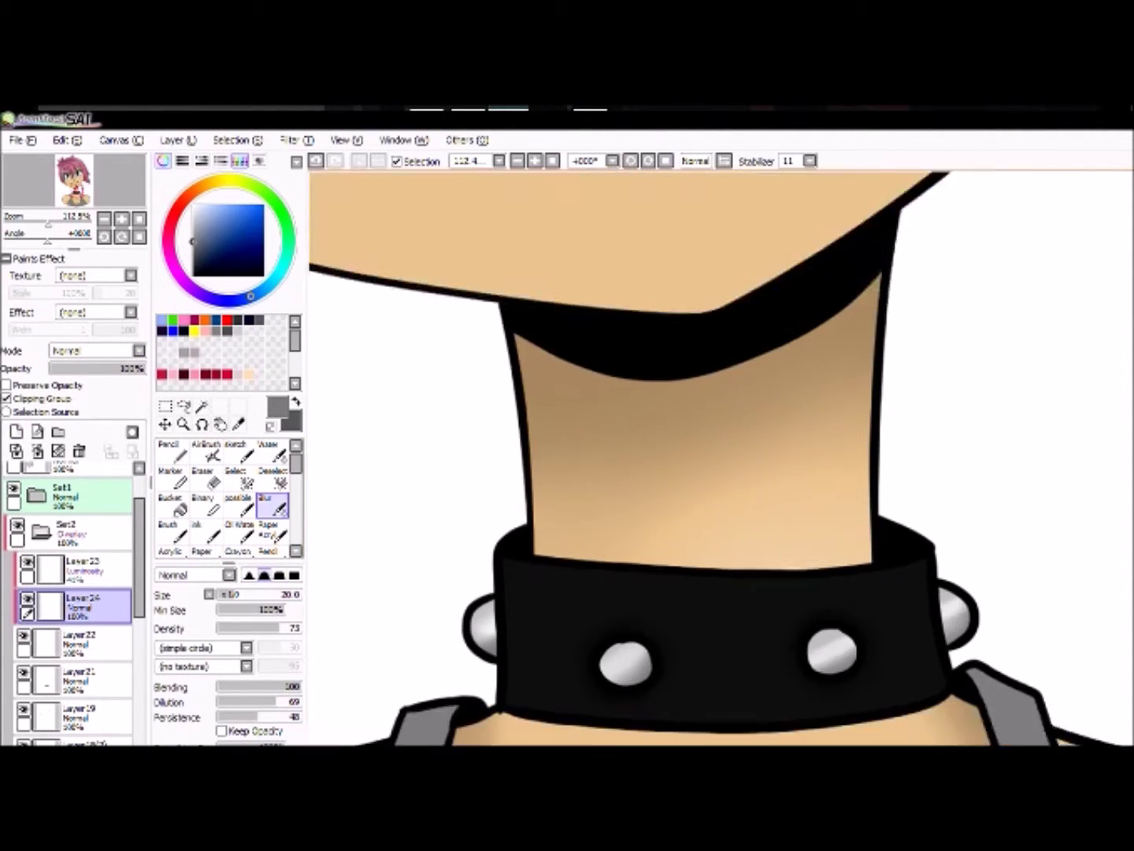
Replace the studs' diagonal shine with small white highlights on a new clipped Normal layer, softened with Blur.
scroll(720, 457, "down", 3)
left_click(16, 431)
left_click(267, 551)
left_click(195, 205)
key("w")
key("b")
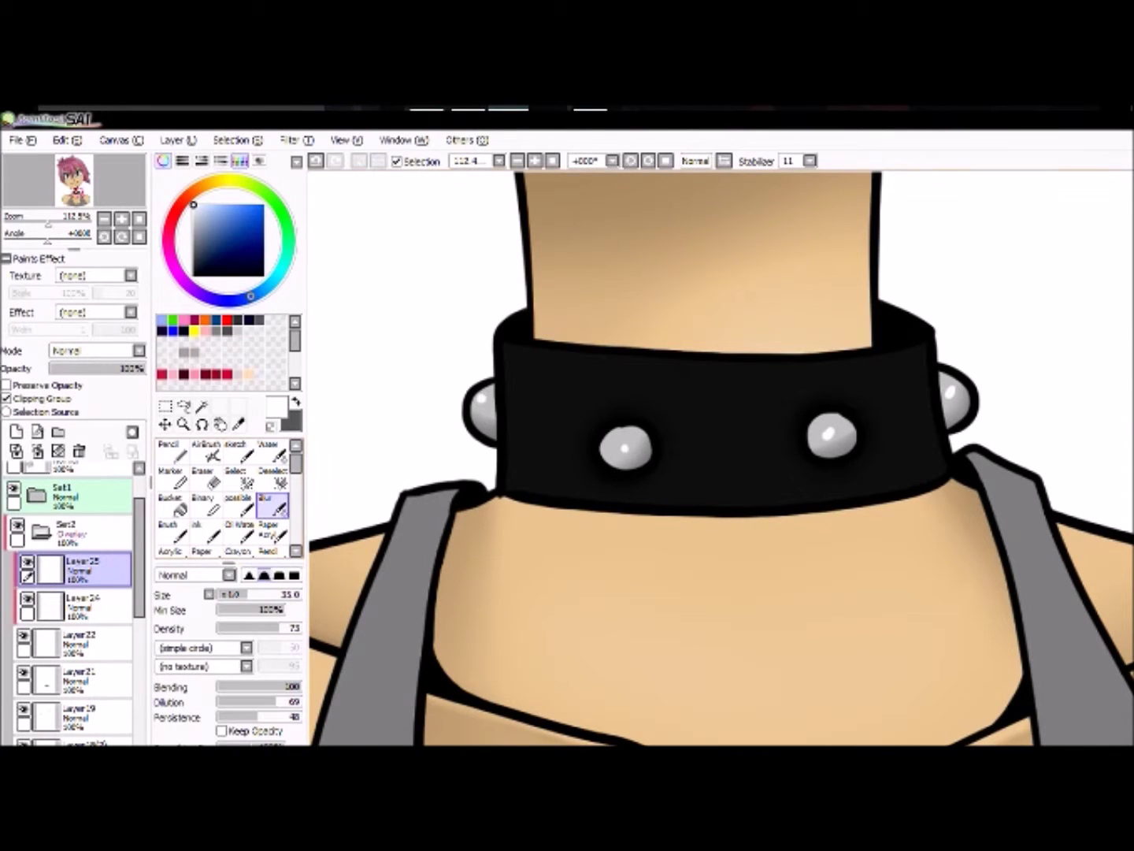
Select the tank top area and fill it with green on a new Normal layer in the Overlay folder.
key("minus")
key("minus")
key("minus")
key("minus")
key("minus")
key("minus")
key("m")
left_click(729, 719)
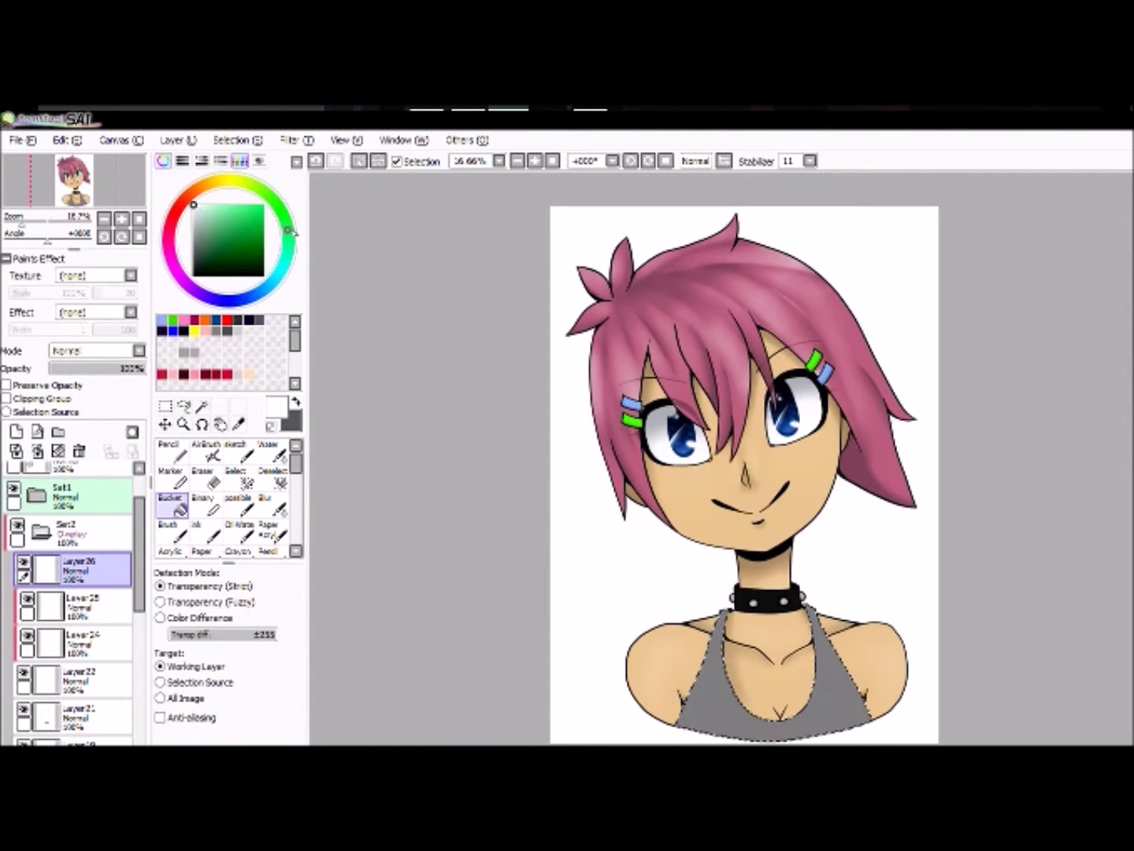
left_click(788, 676)
Shade the tank top's strap tops and center crease on the gray layer with the size 20 Pencil, blending with Blur and a light highlight.
left_click_drag(622, 598, 921, 741)
left_click(74, 606)
left_click(268, 550)
left_click_drag(678, 578, 675, 630)
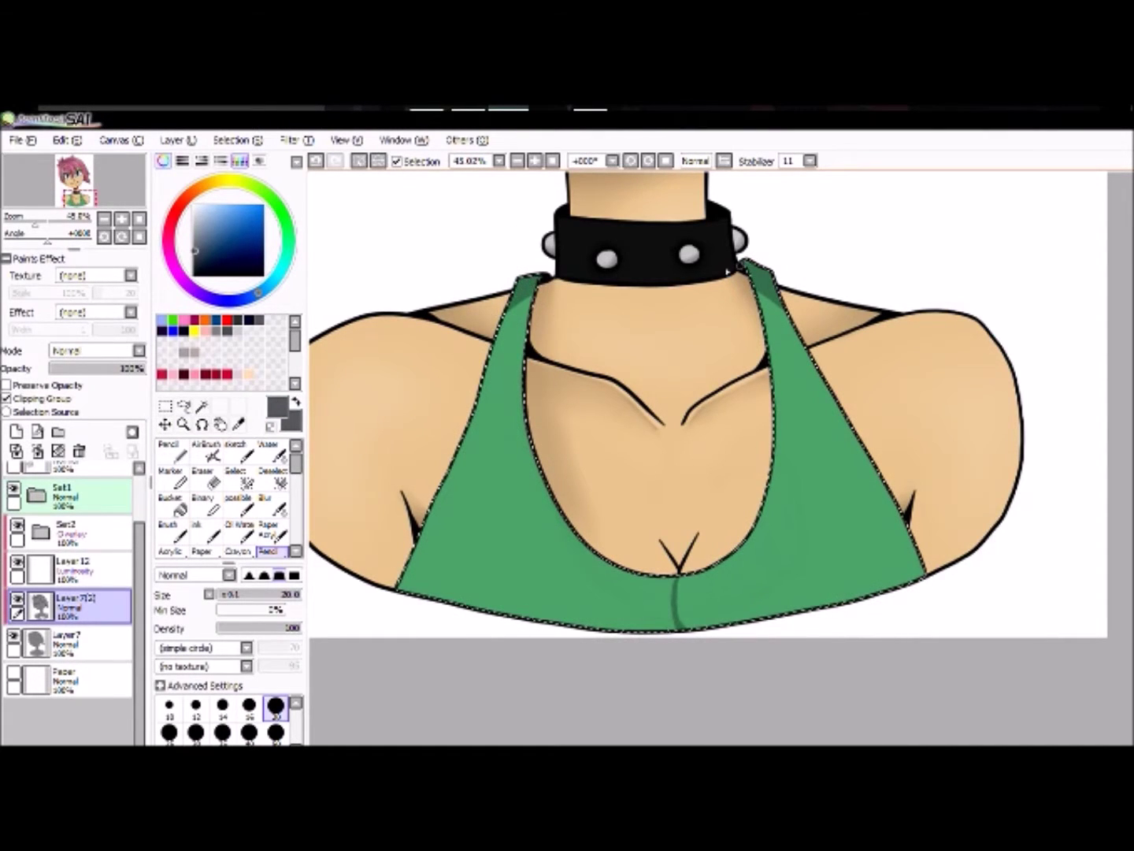
left_click(272, 504)
left_click_drag(621, 543, 709, 544)
key("h")
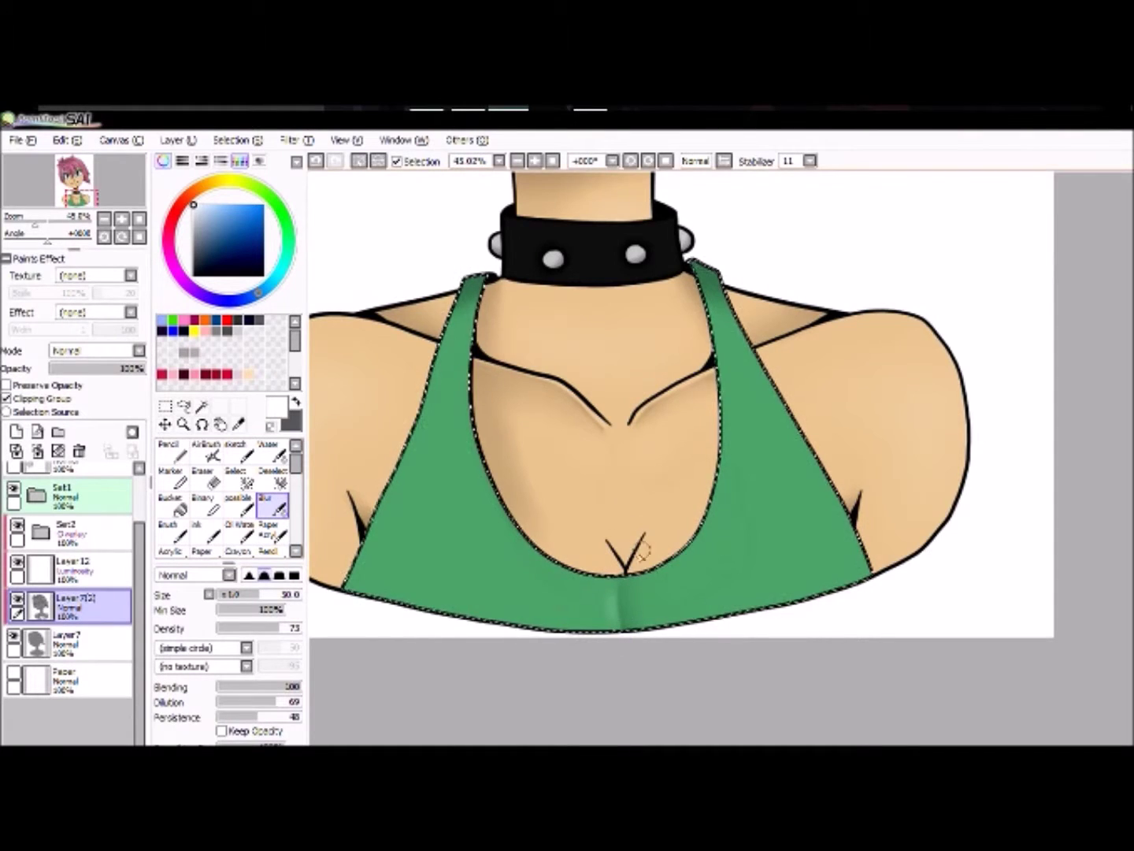
Check the coloring with the line art folder hidden and restored, and erase the stray eye highlight over the bangs on its Luminosity layer.
key("ctrl+minus")
left_click(14, 492)
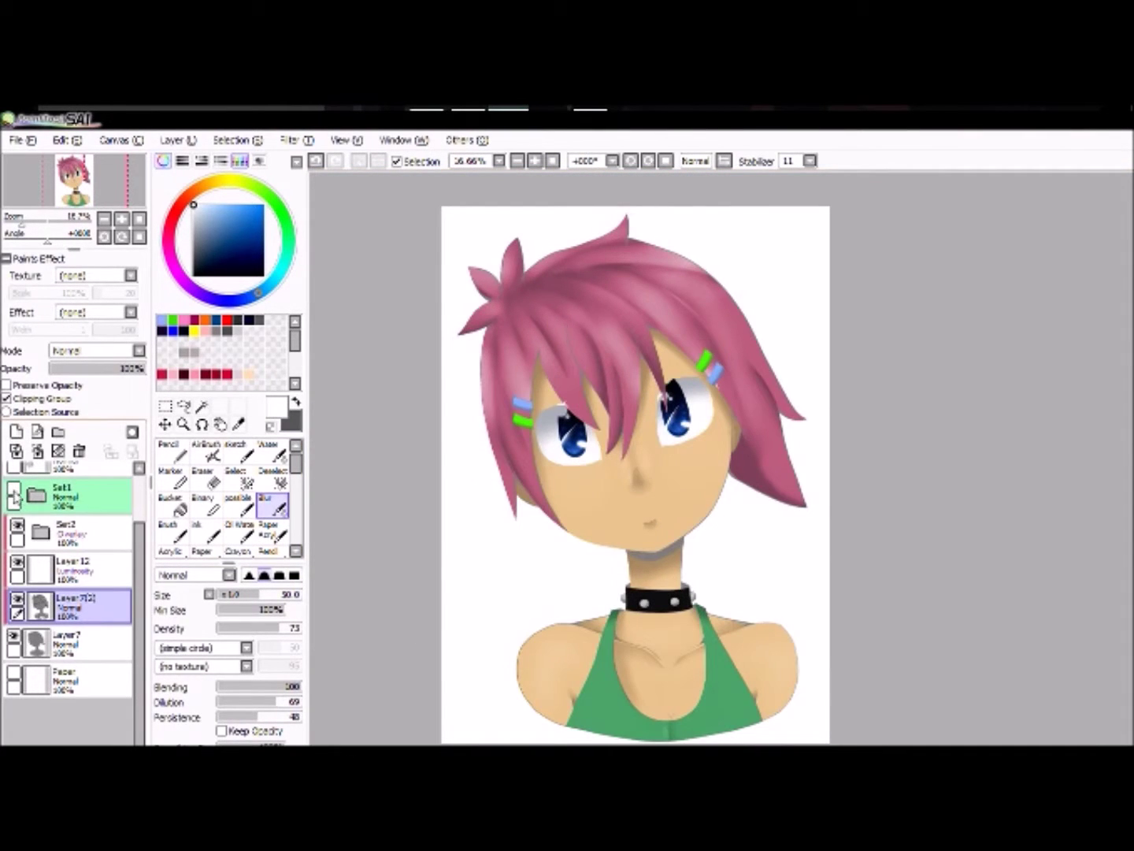
left_click(14, 491)
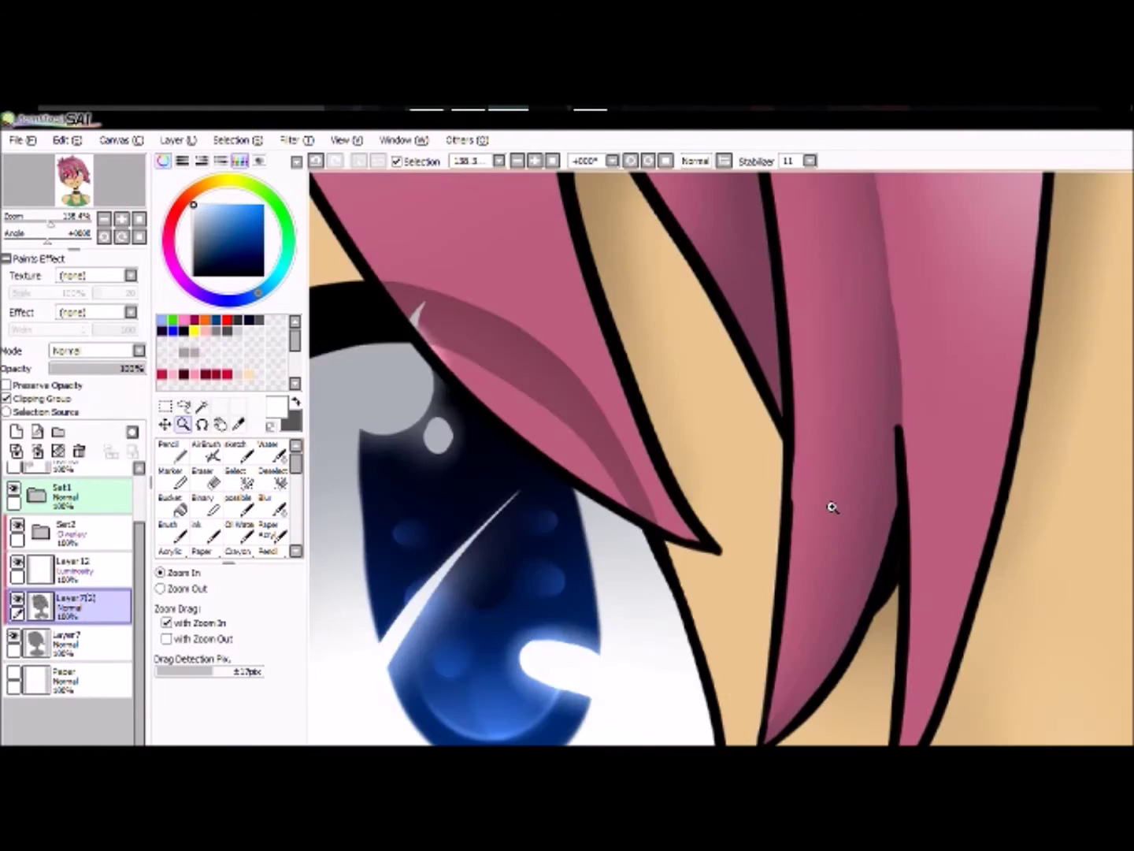
key("e")
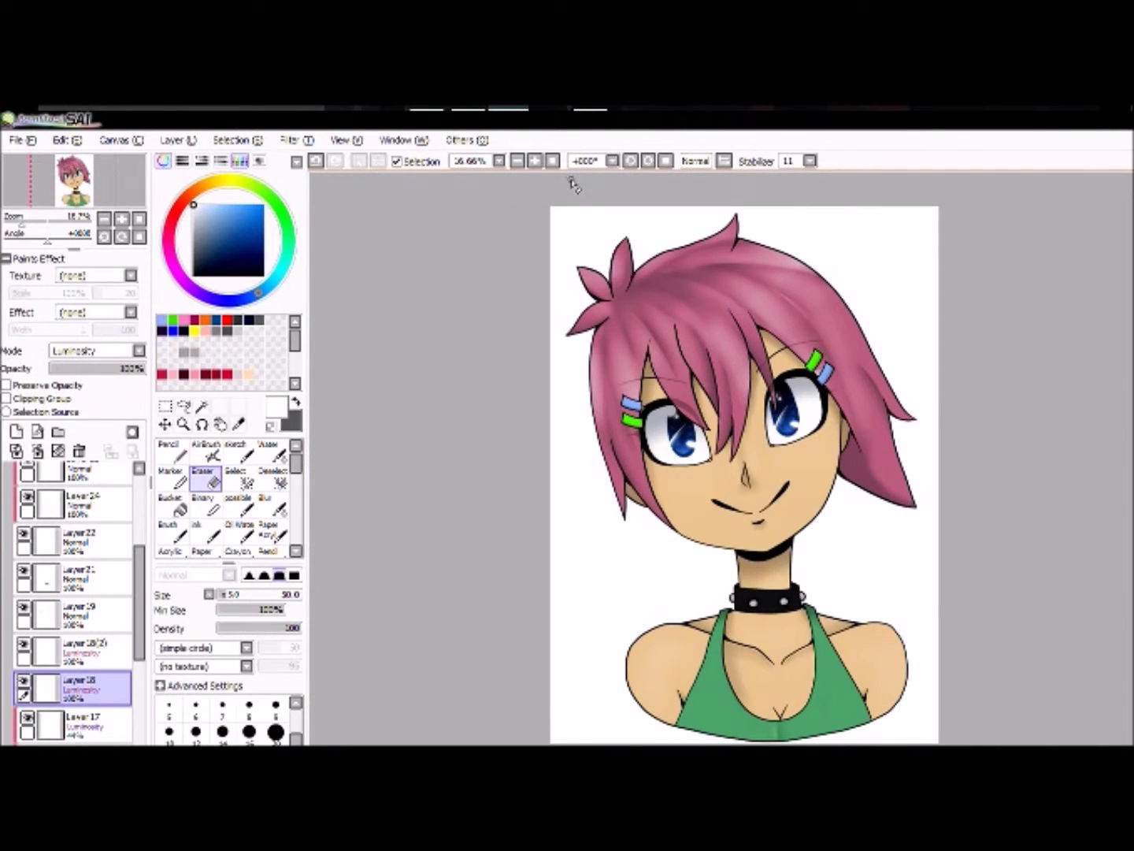
Group the line art, color and gray layers into one folder, and add a second folder with a new layer beneath it.
scroll(75, 599, "down", 3)
left_click(79, 551)
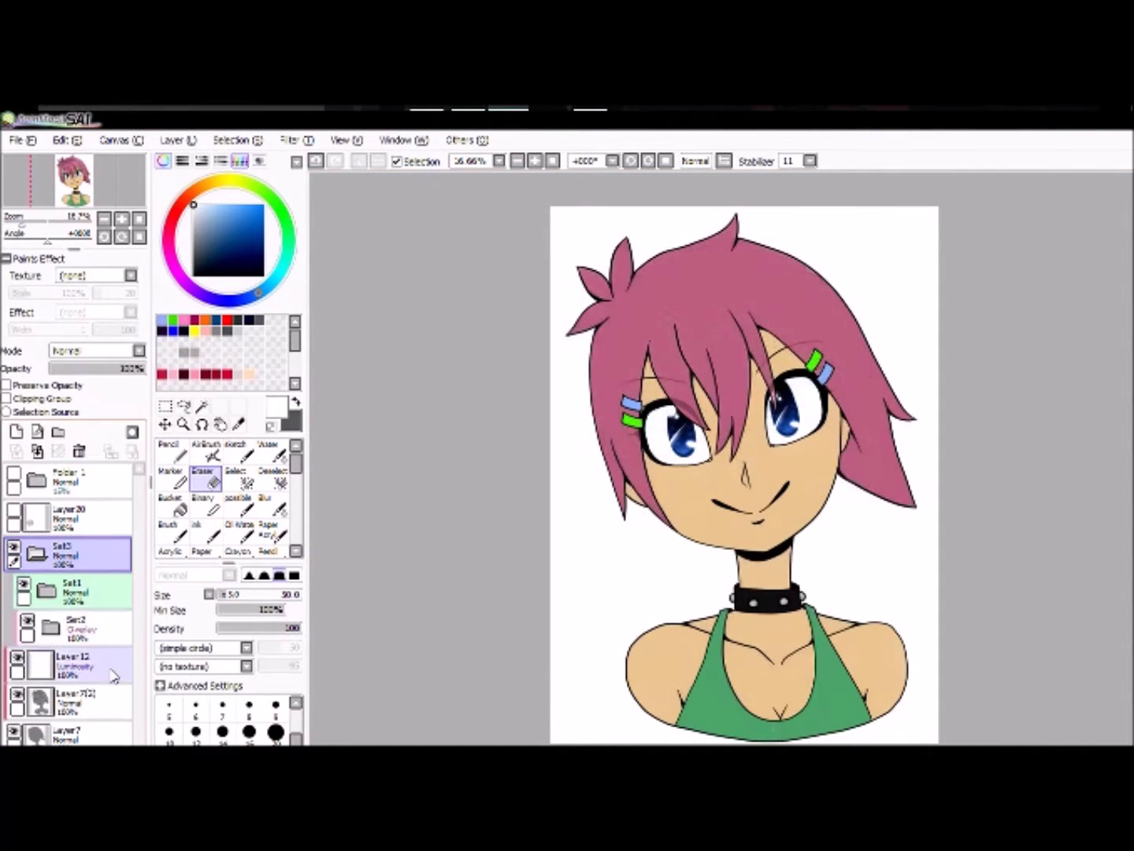
left_click(36, 553)
left_click(79, 627)
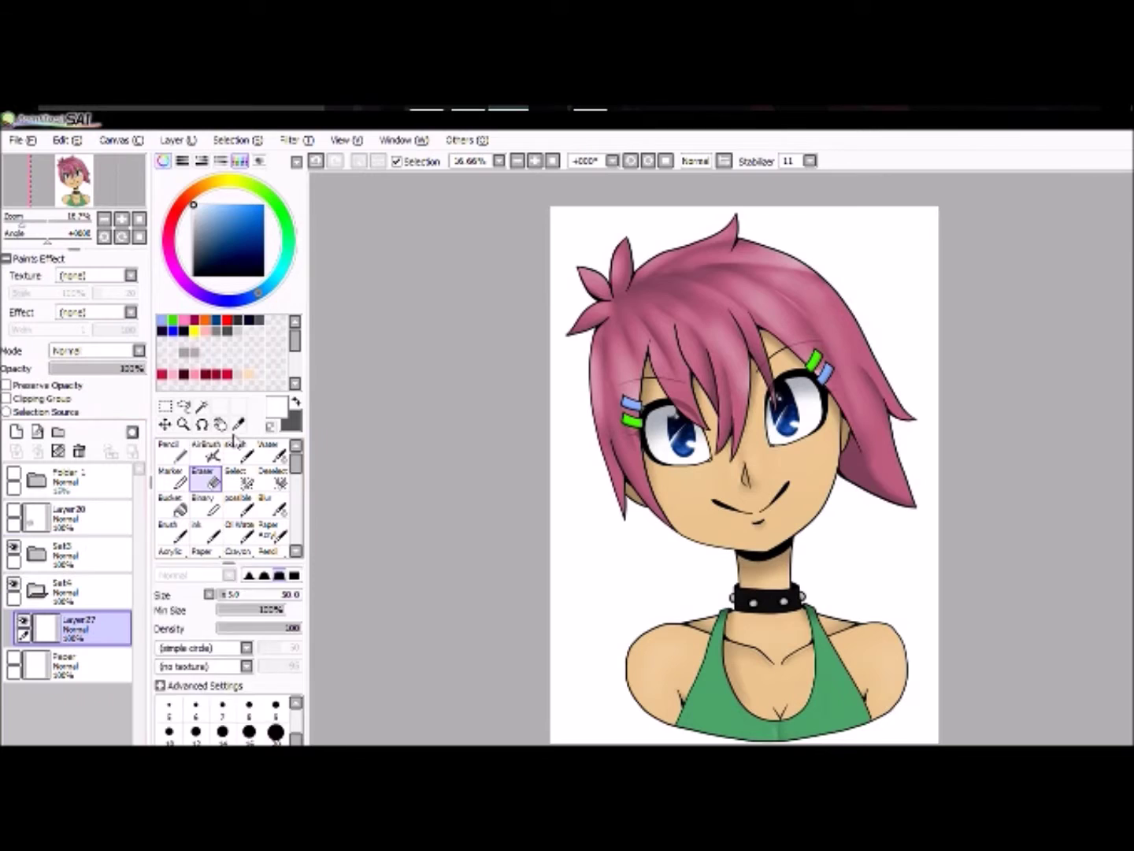
Paint a round dark blue flower center on the new layer, above the character's shoulder.
left_click(268, 551)
scroll(627, 571, "up", 5)
left_click(663, 415)
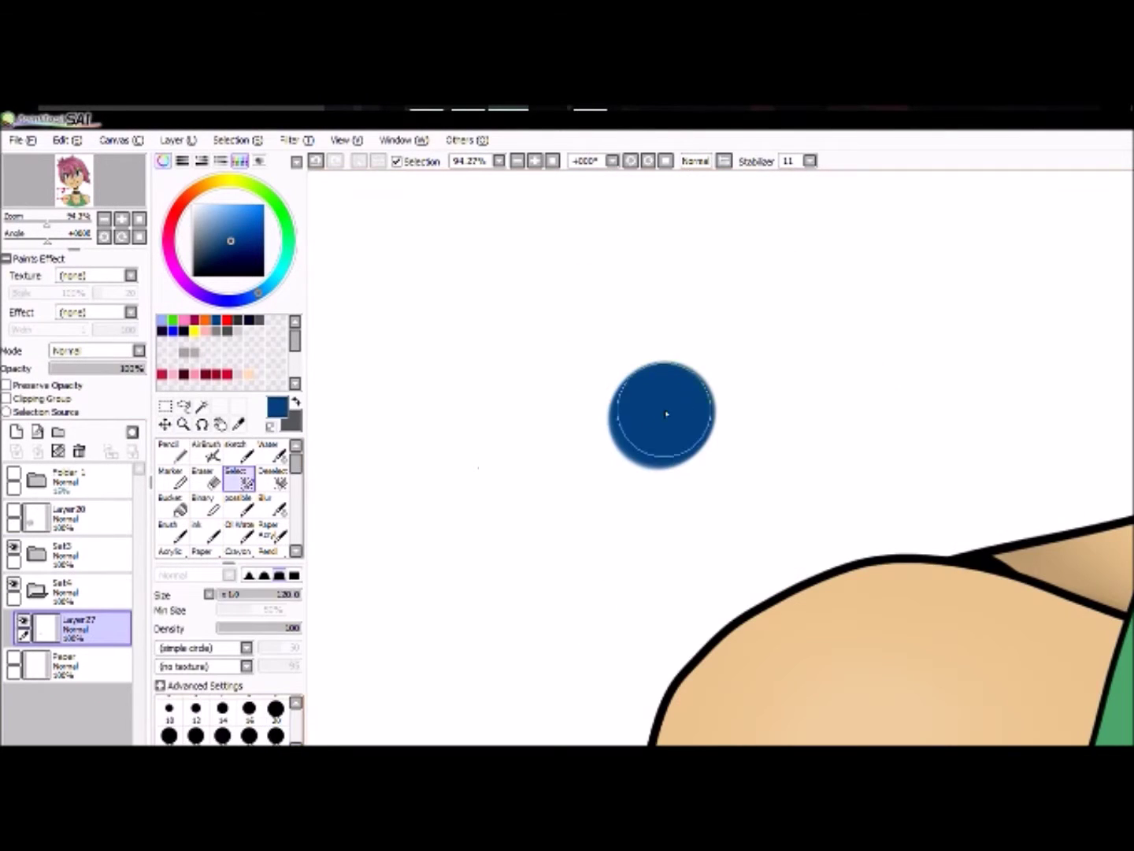
Try to draw freehand cyan petals around the dark blue circle on a new layer beneath it with the Pencil.
left_click(16, 432)
left_click(280, 270)
left_click(256, 204)
left_click(275, 732)
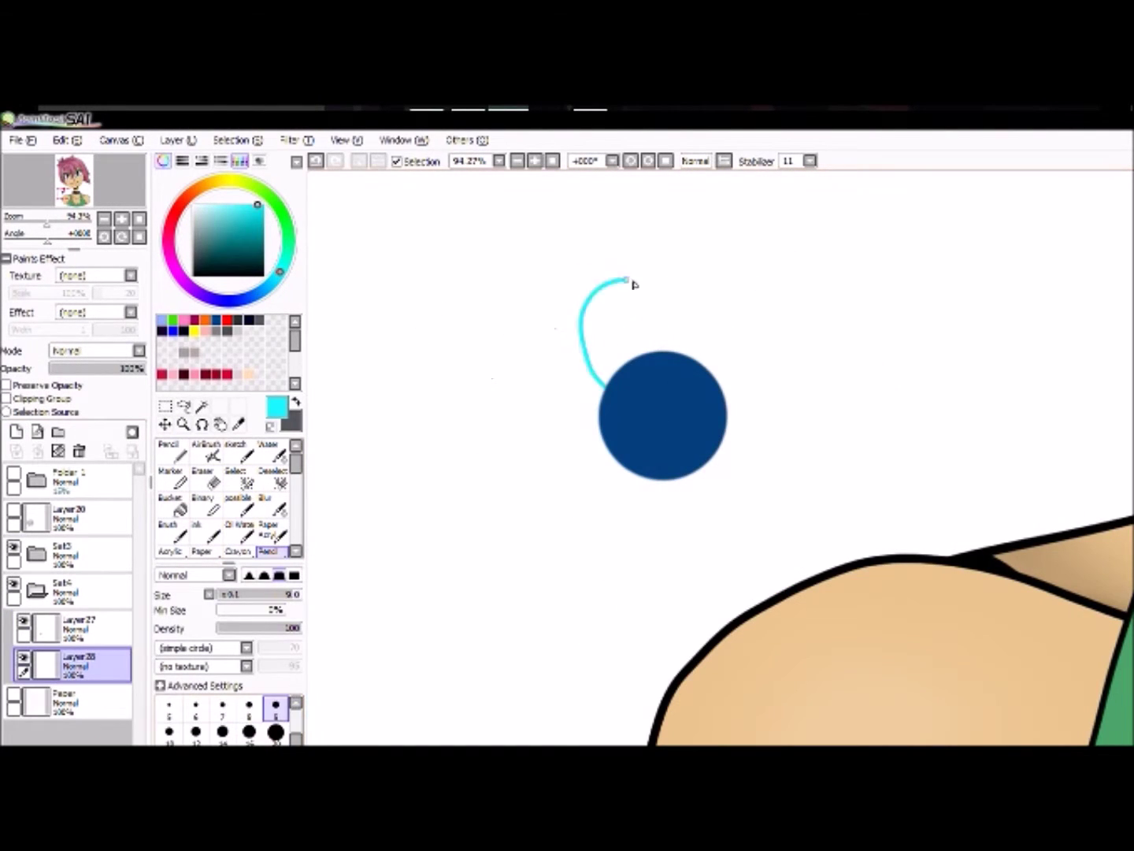
mouse_move(653, 395)
left_mouse_down()
mouse_move(676, 329)
mouse_move(763, 407)
mouse_move(687, 426)
mouse_move(656, 473)
left_mouse_up()
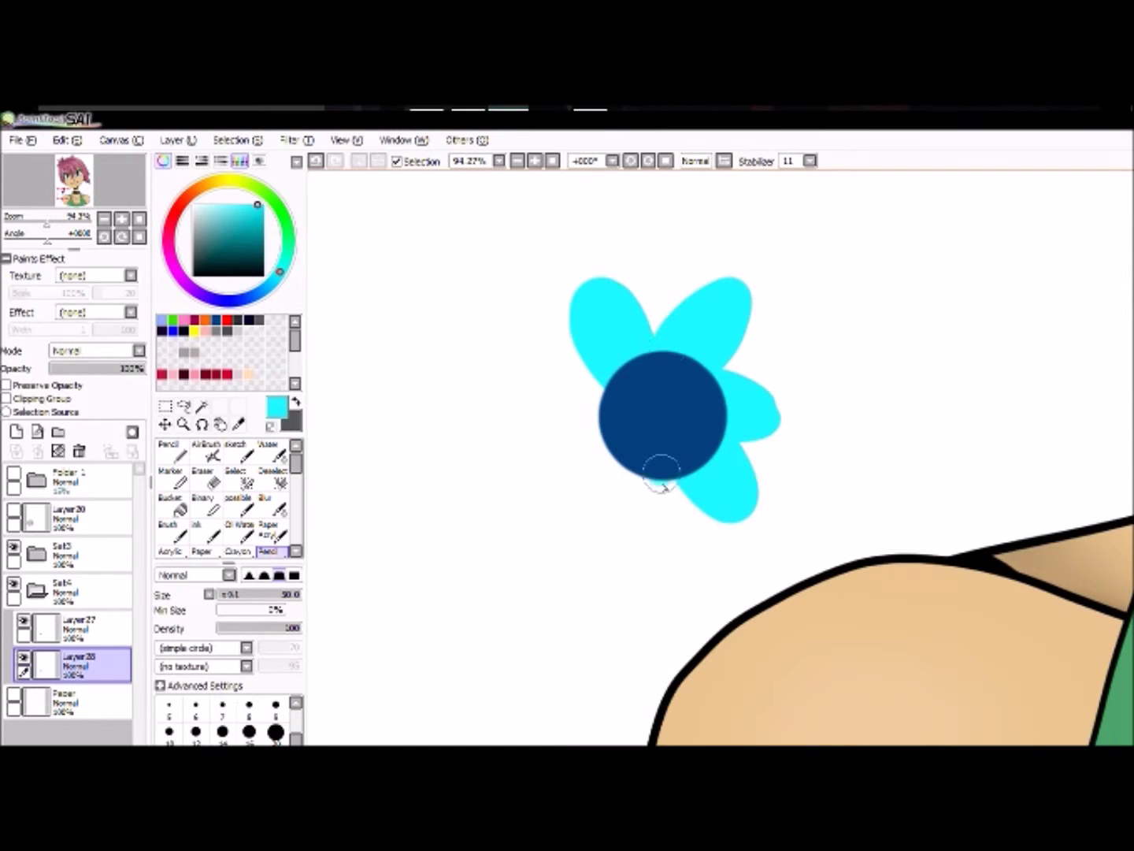
left_click(316, 161)
left_click(316, 160)
left_click(315, 160)
left_click(315, 161)
Build three cyan oval petals around the dark blue circle from duplicated layers, reshaping and rotating each copy.
left_click(165, 425)
key("ctrl+t")
left_click_drag(663, 414, 754, 336)
key("Return")
key("ctrl+j")
key("ctrl+t")
key("Return")
key("ctrl+j")
key("ctrl+t")
left_click_drag(839, 451, 804, 456)
left_click(182, 692)
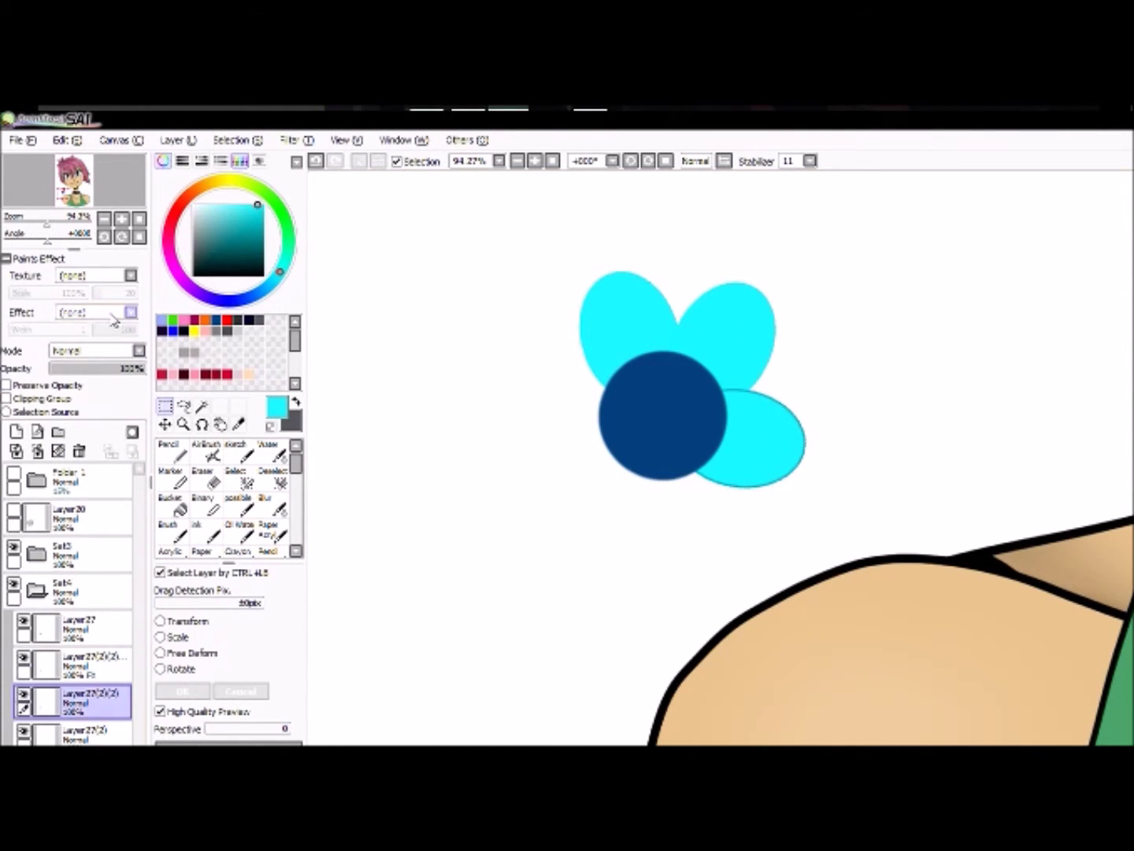
Apply the Fringe effect to the remaining petals and merge the petal layers.
left_click(79, 701)
left_click(79, 733)
key("ctrl+e")
key("ctrl+e")
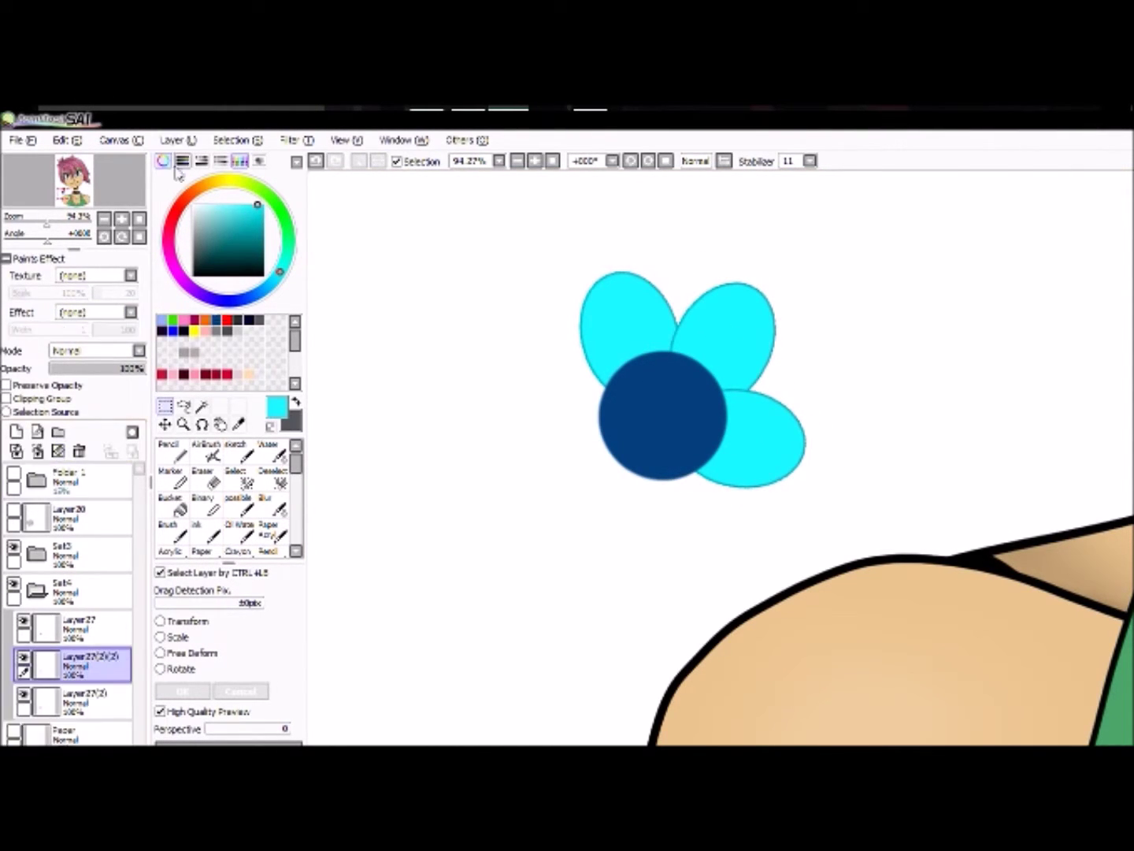
Duplicate the merged petals and rotate the copy to complete a six-petal flower around the center.
key("ctrl+j")
key("ctrl+t")
left_click_drag(460, 405, 691, 520)
left_click(182, 691)
scroll(595, 520, "down", 5)
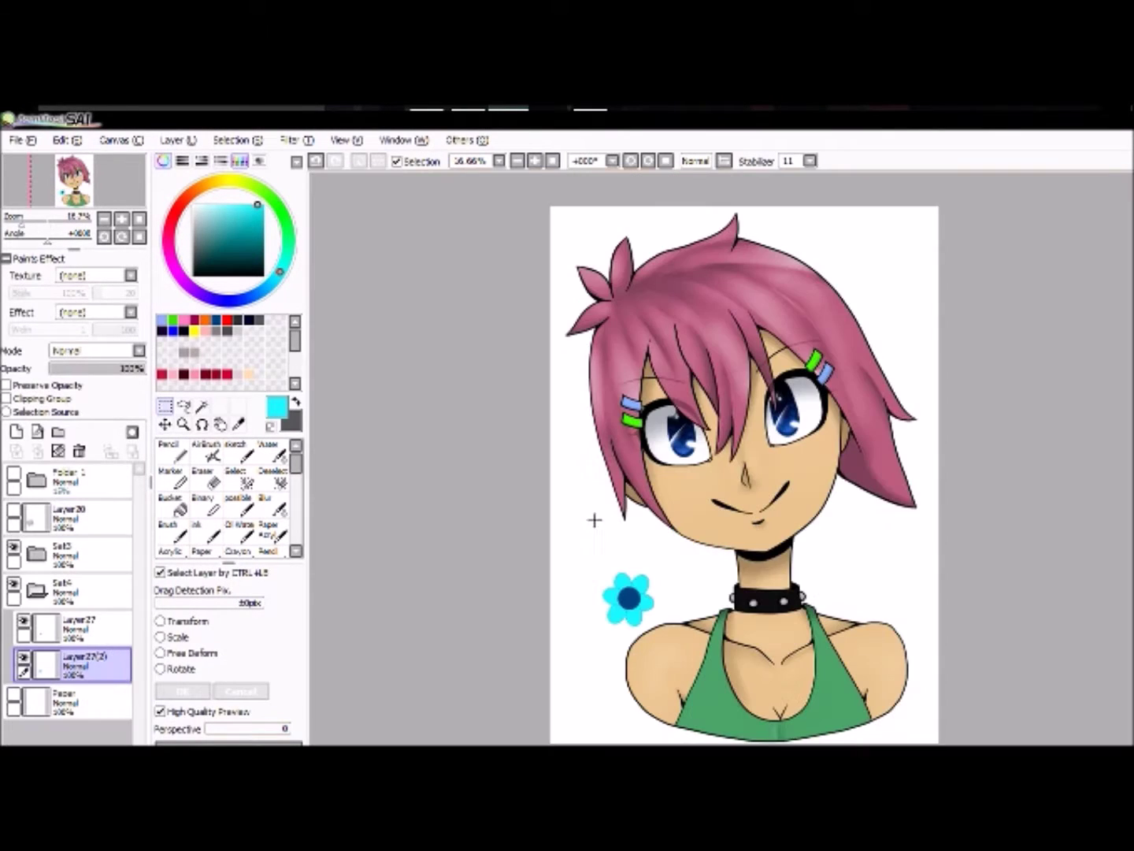
Merge the flower into one layer, place one blue copy beside the upper hair, and recolor the one above the shoulder green.
key("ctrl+e")
left_click_drag(557, 606, 802, 267)
key("ctrl+u")
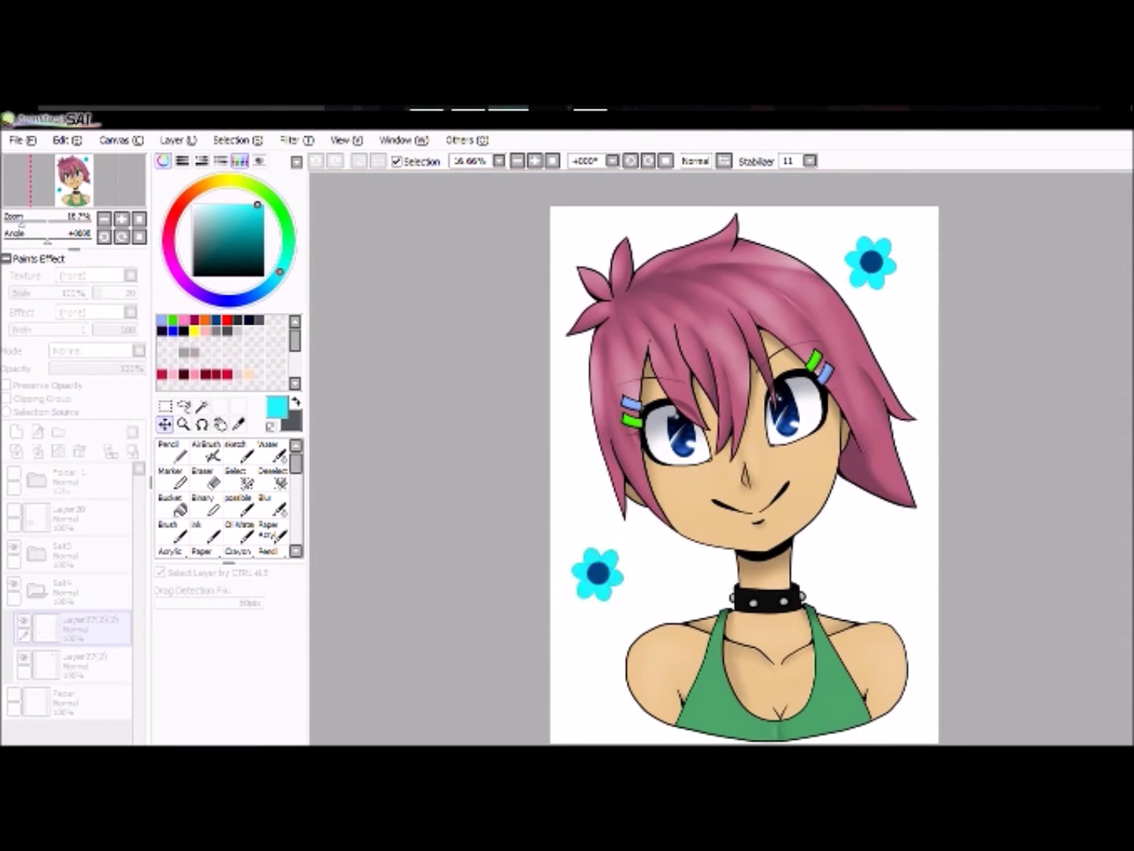
key("Return")
Duplicate the flower, place the copy partly behind the opposite shoulder, and shift its hue to purple.
key("ctrl+j")
left_click_drag(719, 630, 1038, 744)
key("ctrl+u")
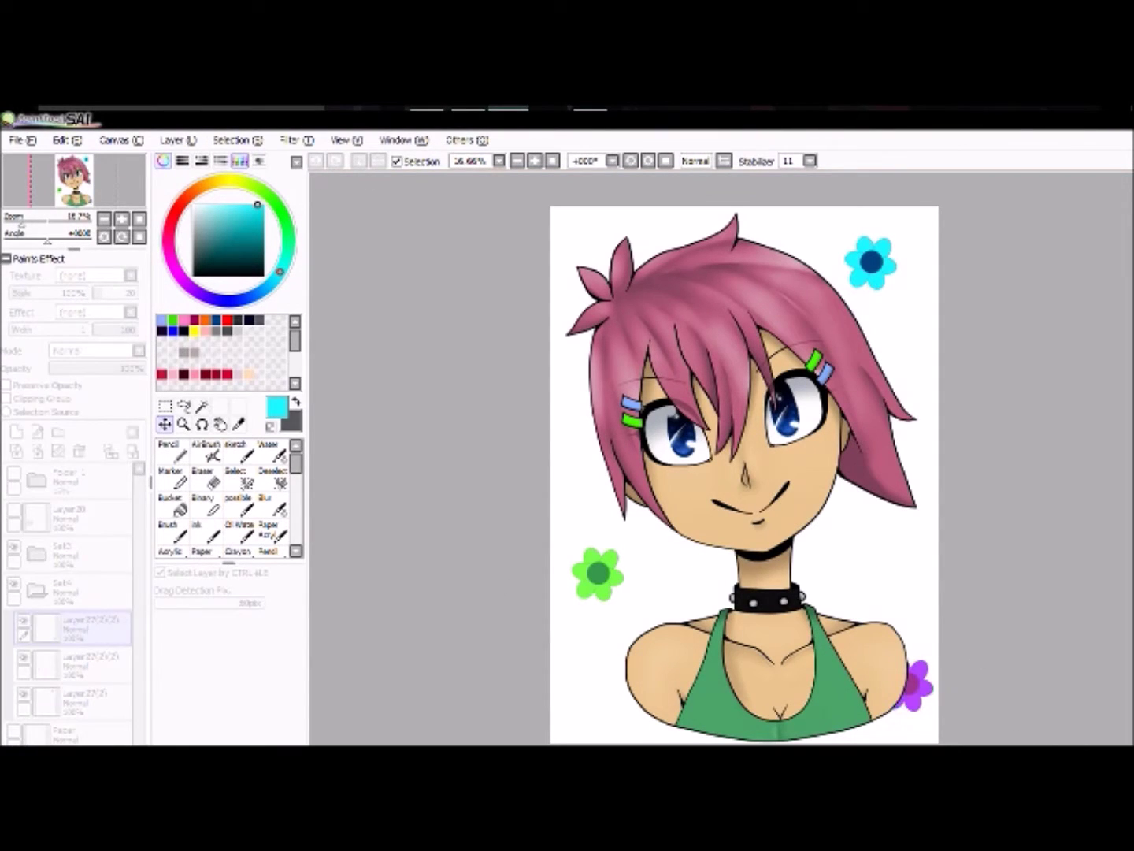
key("Return")
Duplicate the flower again, tuck the copy behind the spiky hair tuft, and shift its hue to orange.
key("ctrl+j")
left_click_drag(951, 703, 627, 303)
key("ctrl+u")
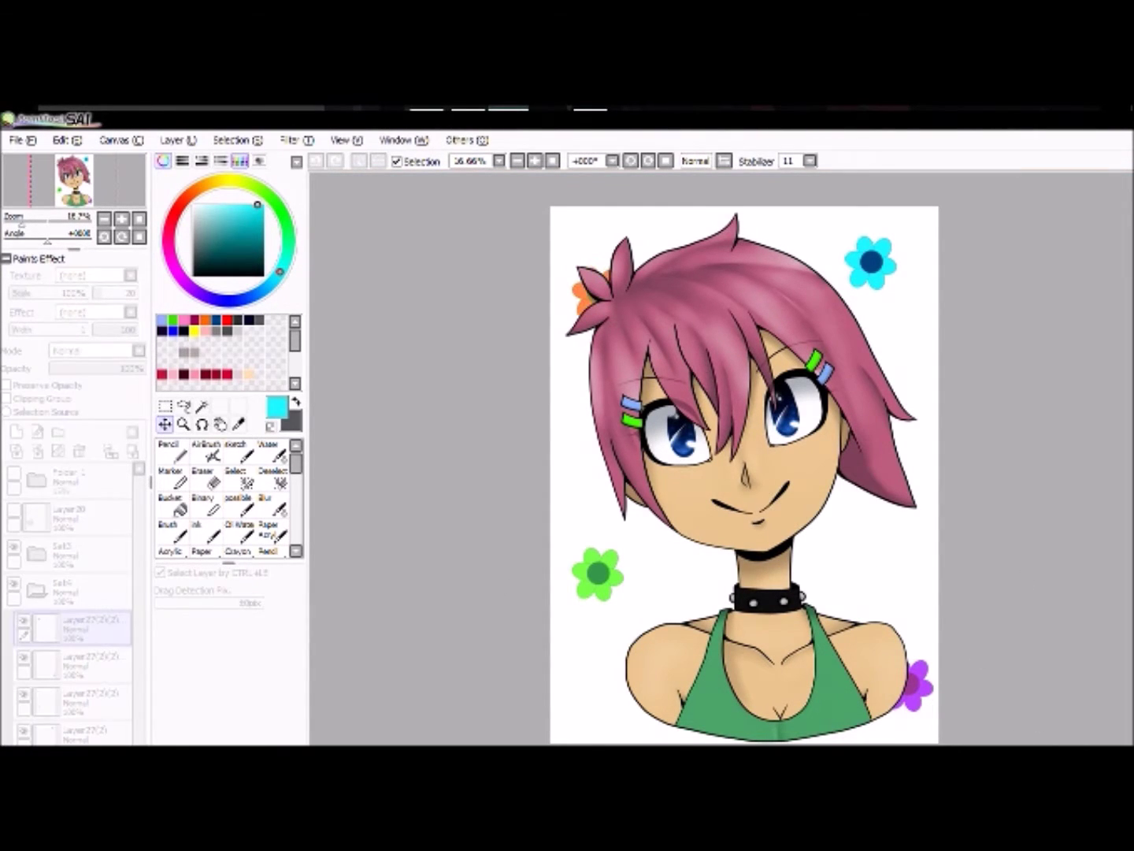
key("Return")
Fill the background with light pink on a new layer beneath the flowers using the Bucket.
left_click(17, 431)
left_click(172, 505)
left_click(215, 205)
left_click(867, 551)
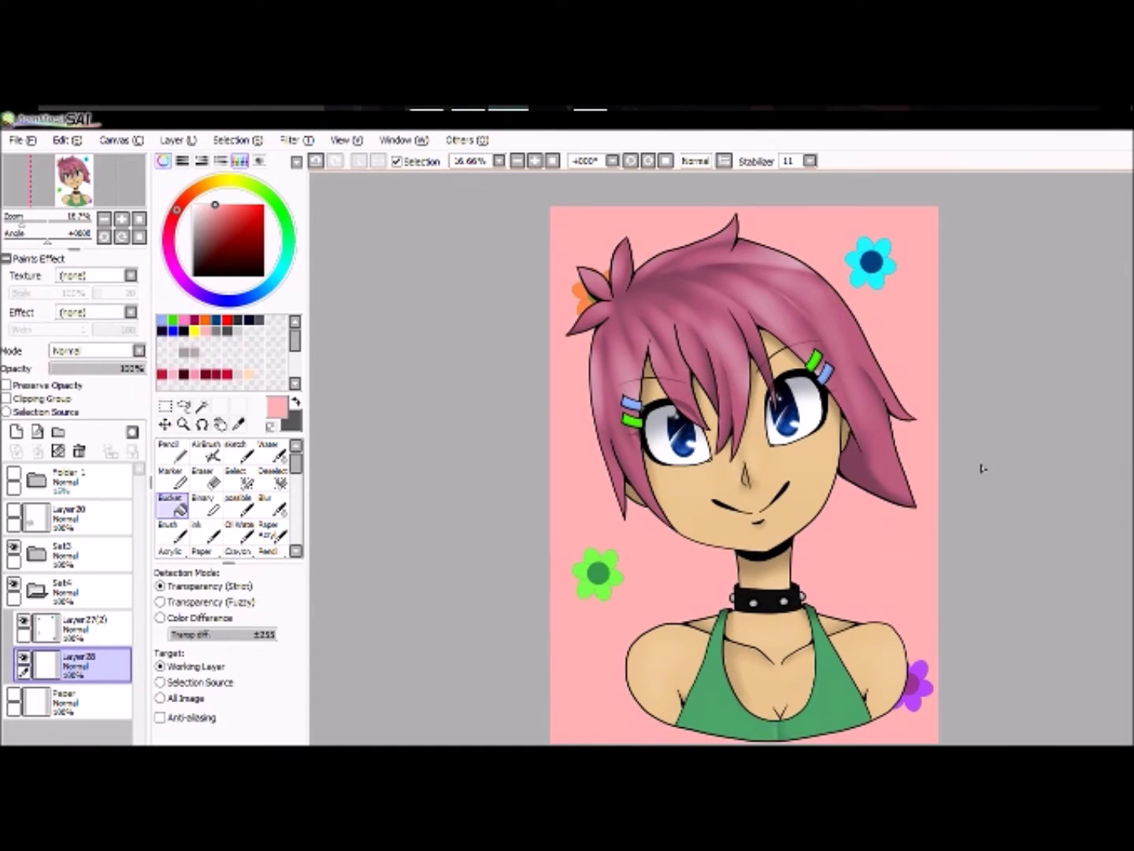
Darken the pink background to a deep dark red with a color adjustment filter.
left_click(292, 140)
left_click(312, 169)
left_click_drag(298, 413, 88, 557)
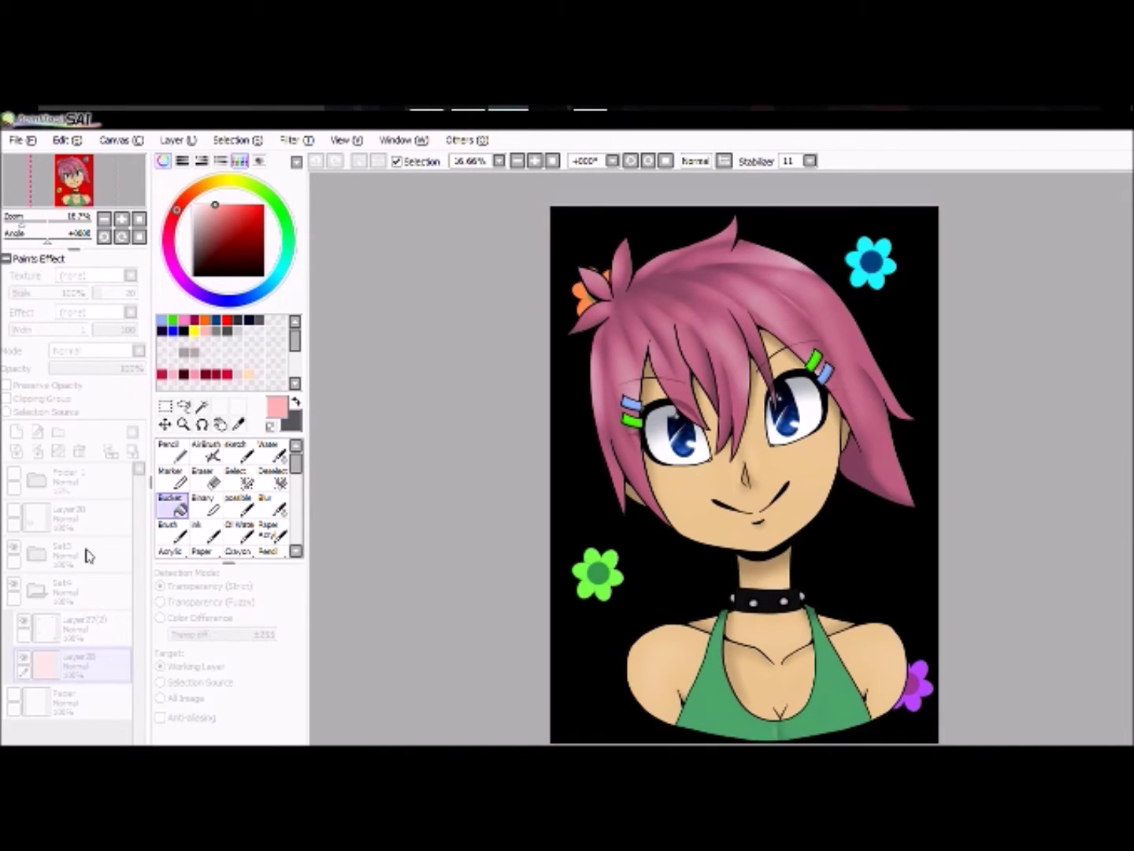
left_click_drag(115, 740, 175, 712)
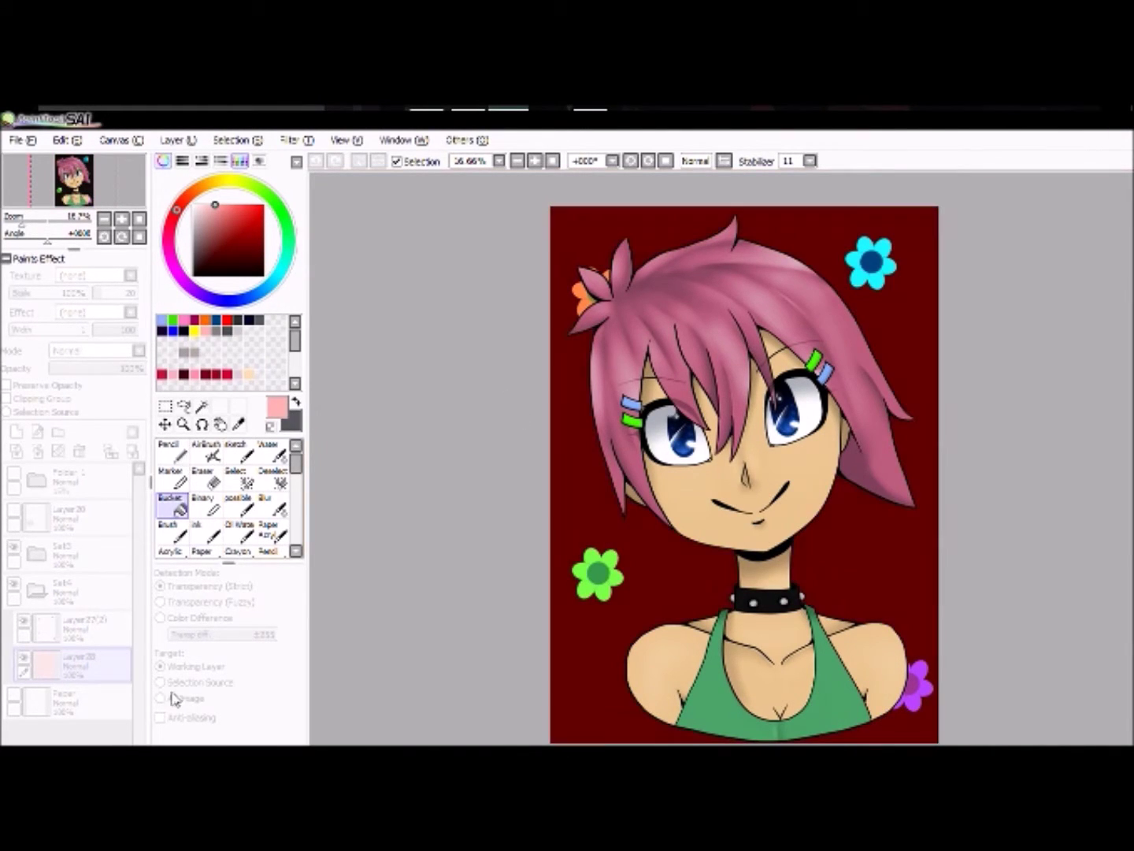
Try to draw a black upper lip line for an open smile on a new line art layer with the size 20 sketch brush.
key("ctrl+space")
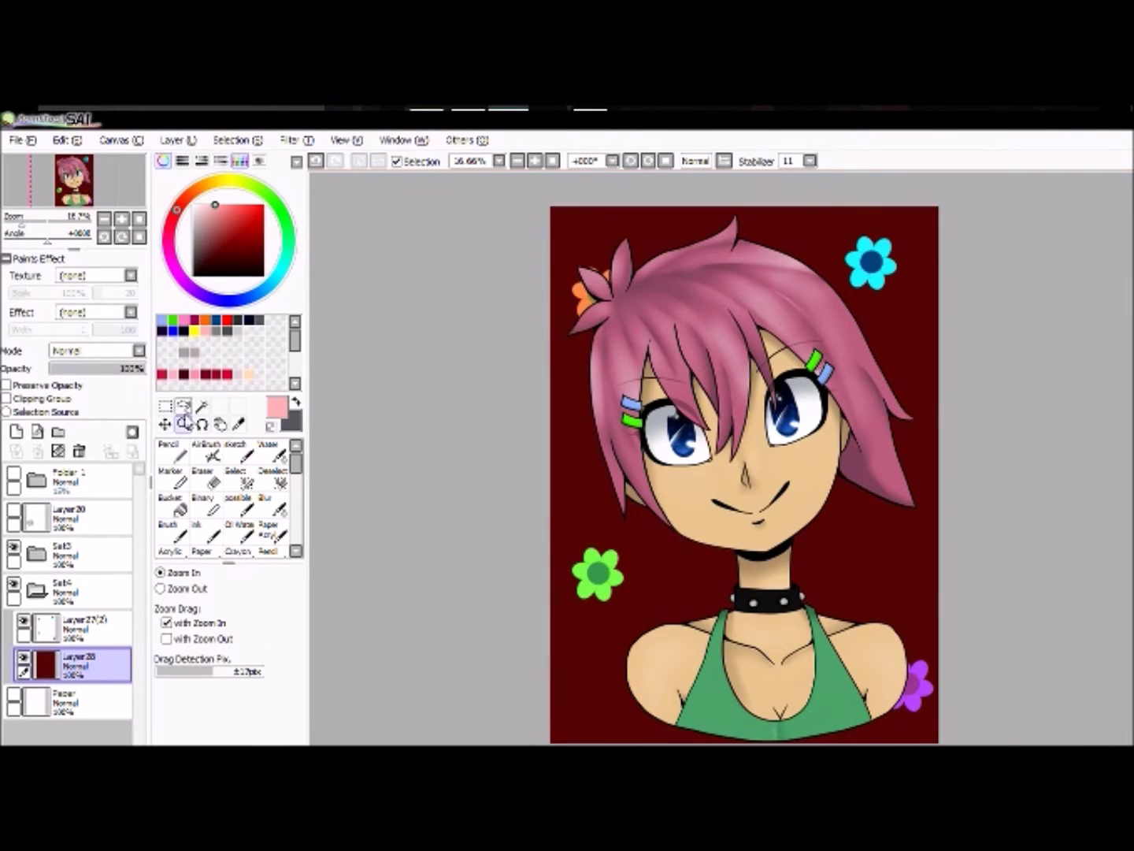
left_click(344, 481)
left_click(89, 603)
left_click(79, 666)
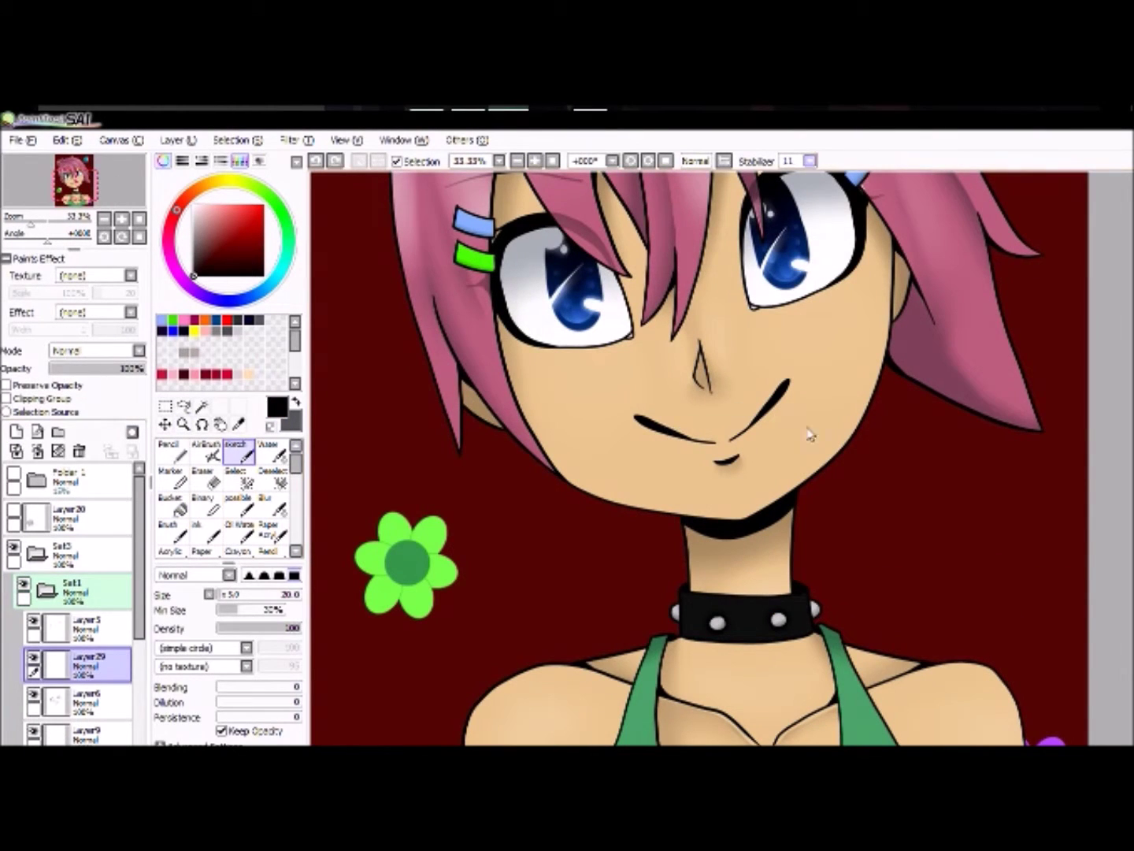
left_click_drag(674, 419, 770, 403)
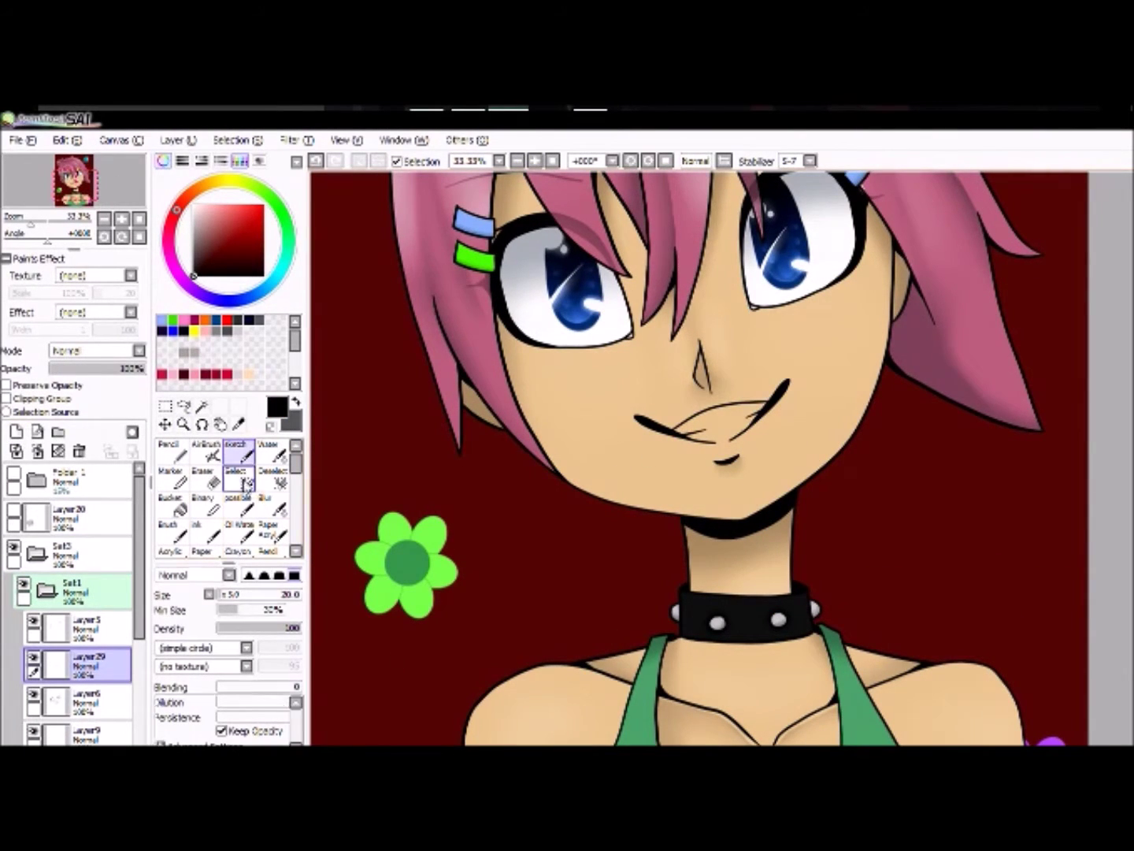
Try to select the open mouth area and paint it white on a new layer with the size 50 Pencil.
left_click(202, 407)
left_click(720, 429)
left_click(268, 549)
left_click_drag(685, 422, 756, 425)
key("ctrl+z")
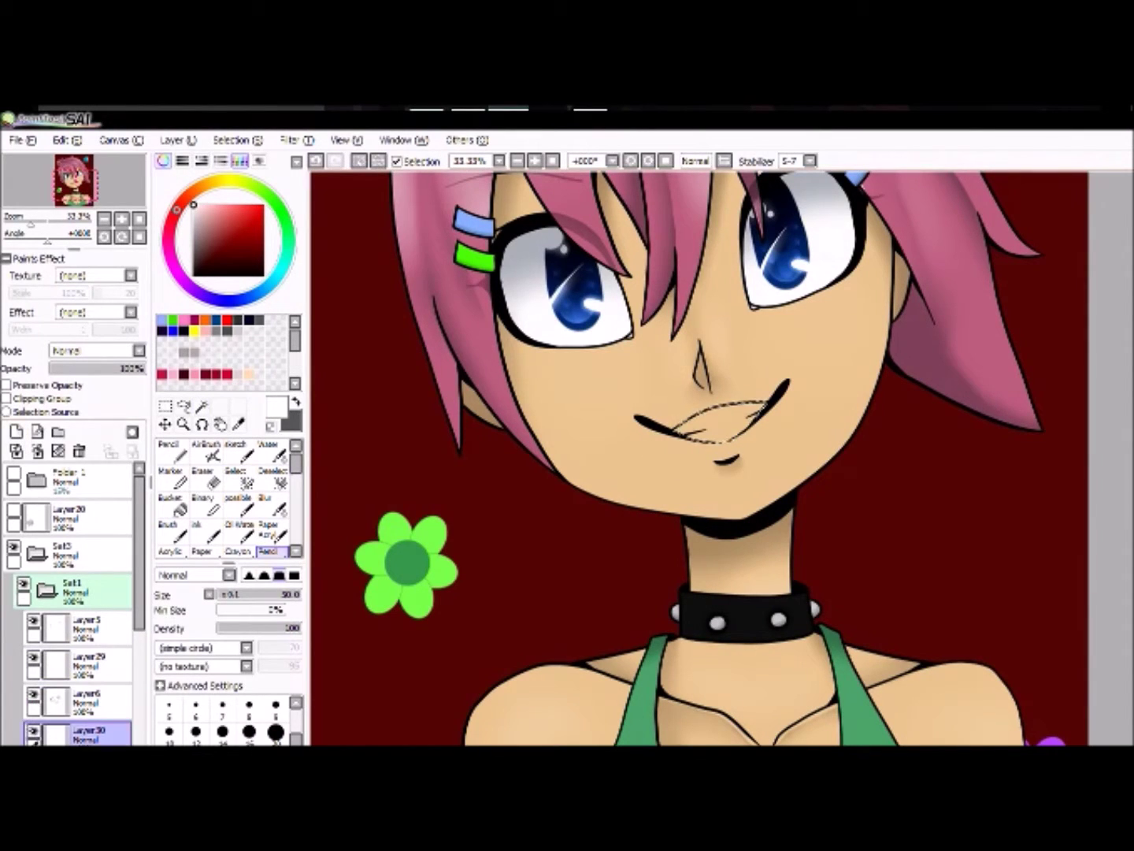
Handwrite a white signature on a new layer above the artwork folder, beneath the green flower.
scroll(657, 454, "down", 2)
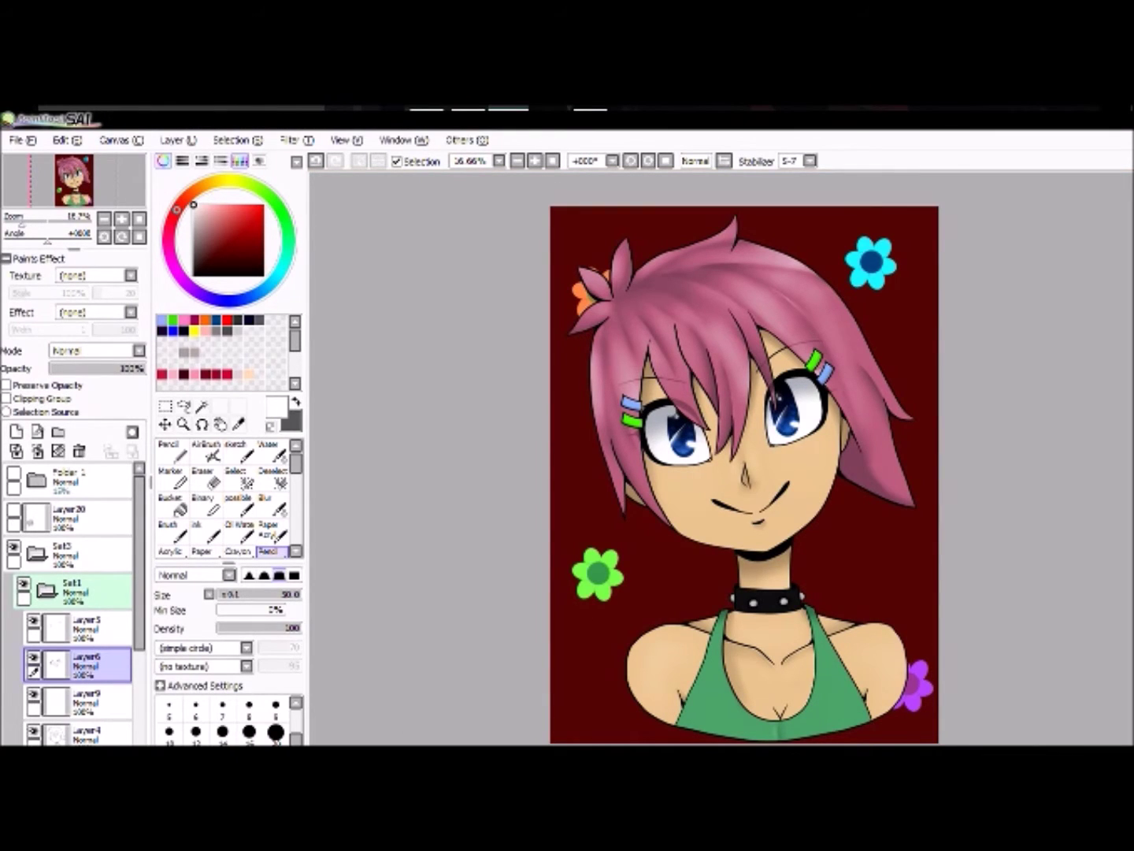
key("ctrl+y")
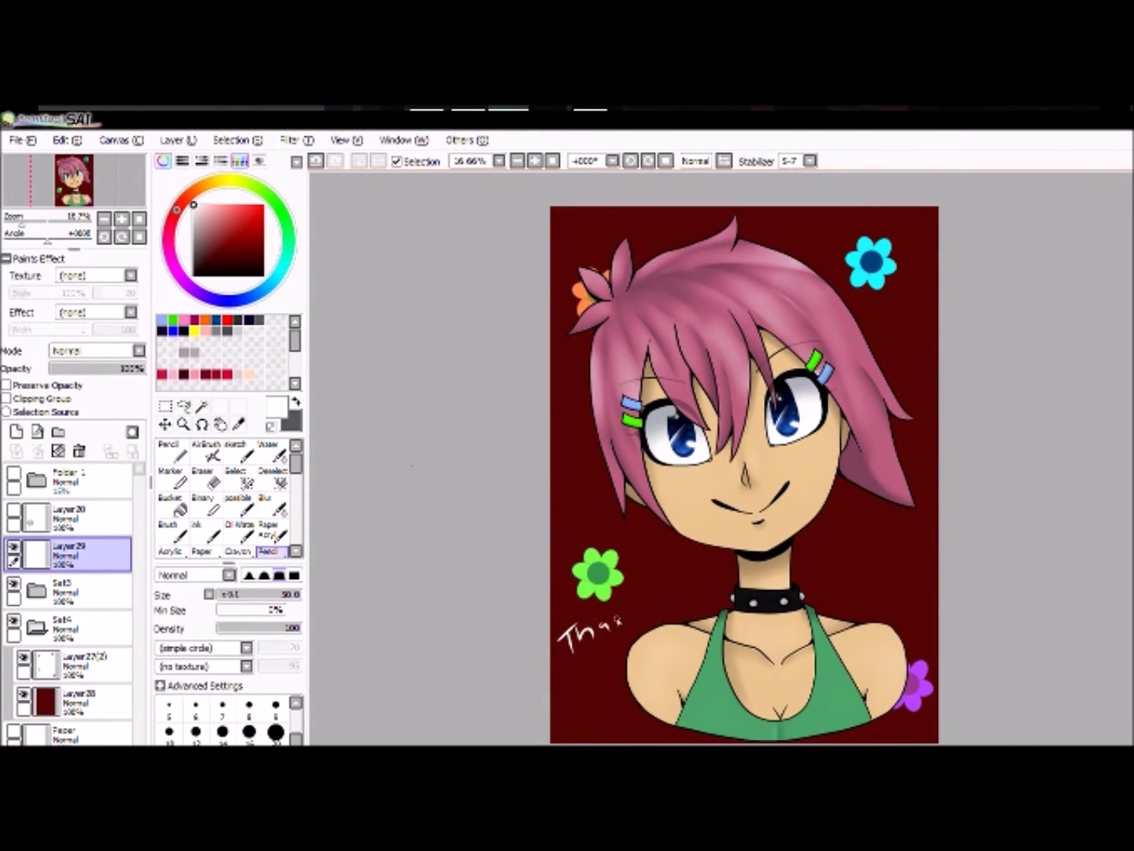